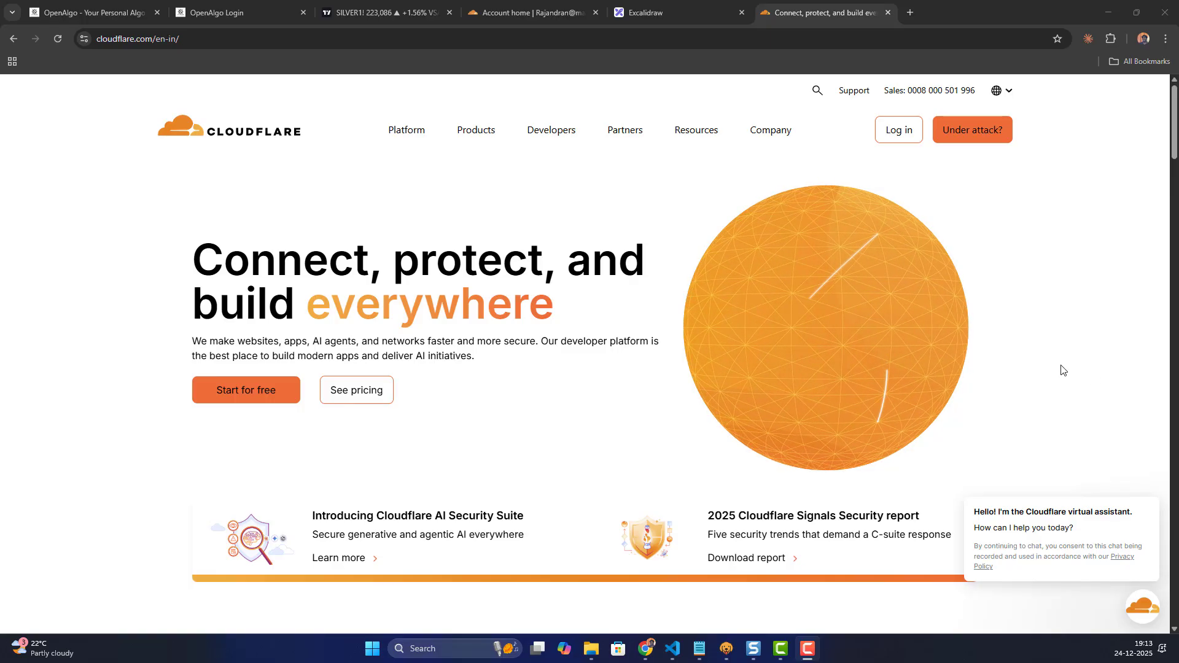
- Switch to the Cloudflare dashboard tab listing the account's domains, including openalgo.in
{"action": "left_click", "coordinate": [517, 16]}
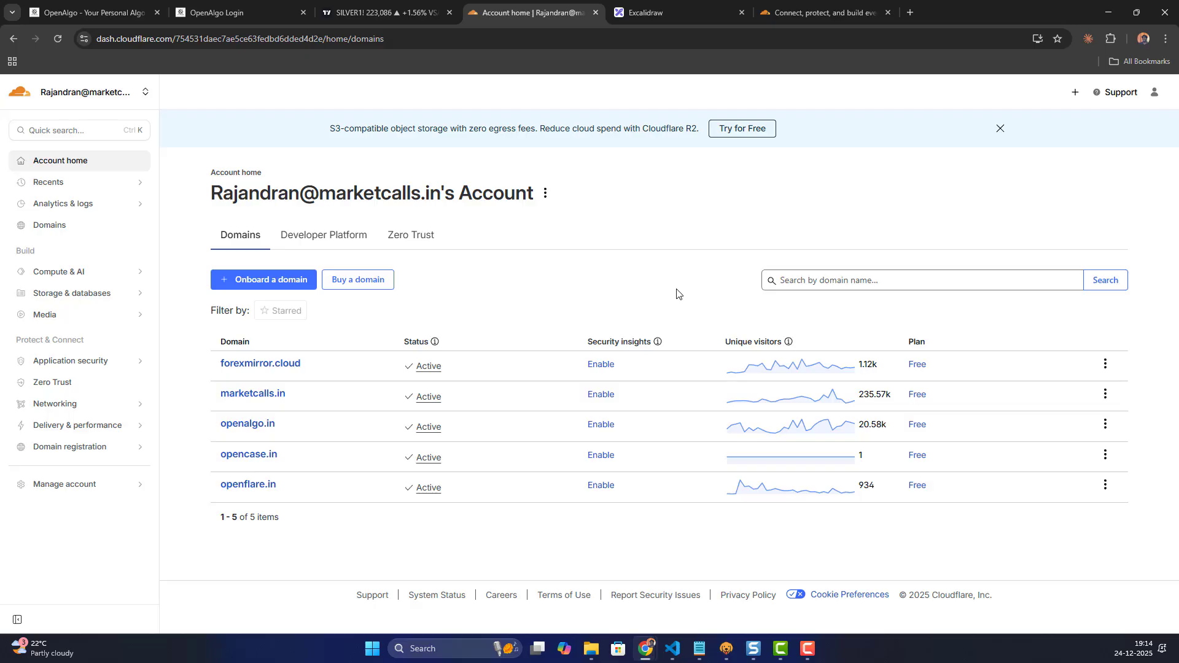
- Show the Excalidraw tunnel architecture diagram and repeatedly highlight its Static IP label
{"action": "left_click", "coordinate": [653, 13]}
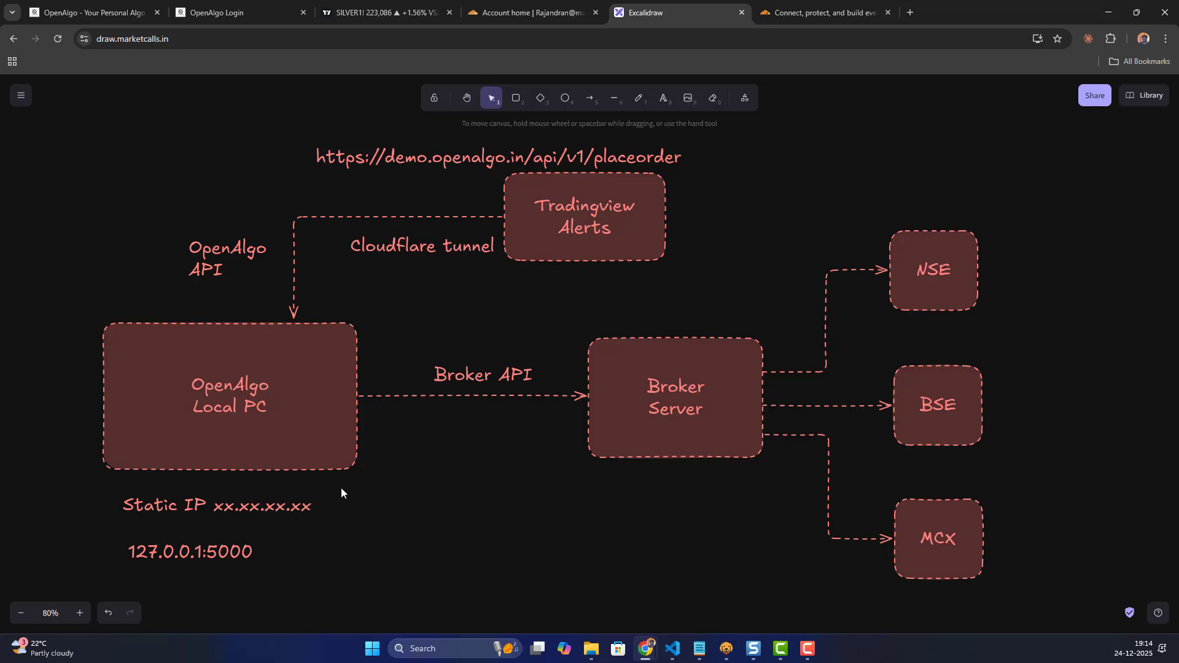
{"action": "left_click", "coordinate": [260, 502]}
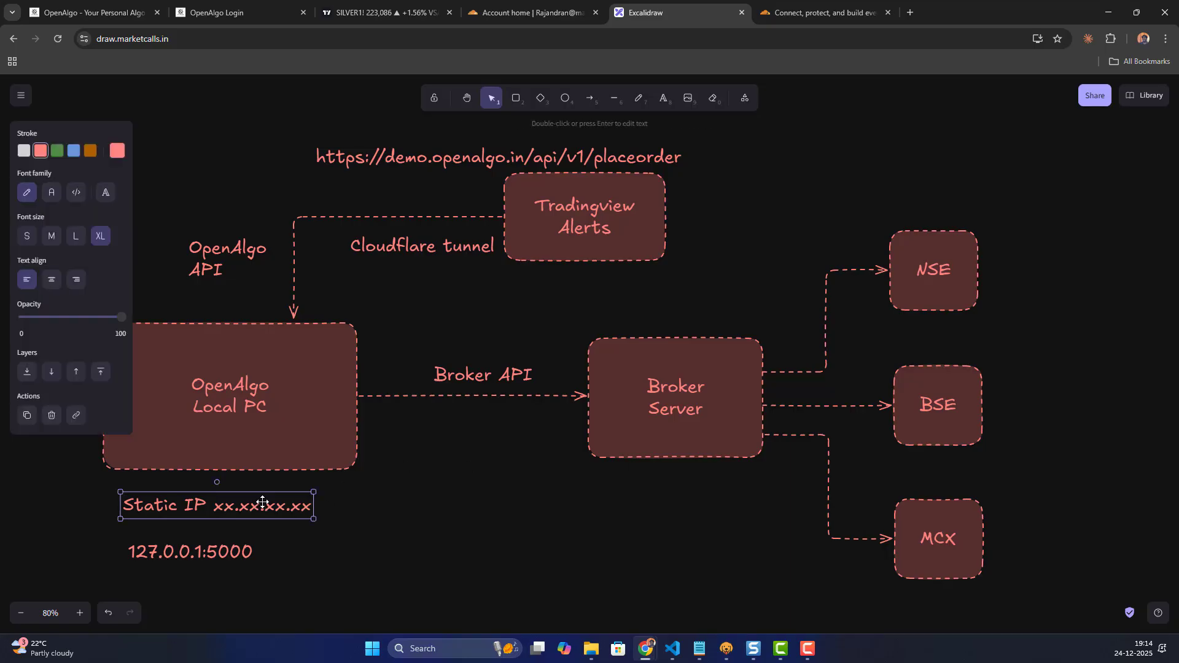
{"action": "left_click", "coordinate": [375, 498]}
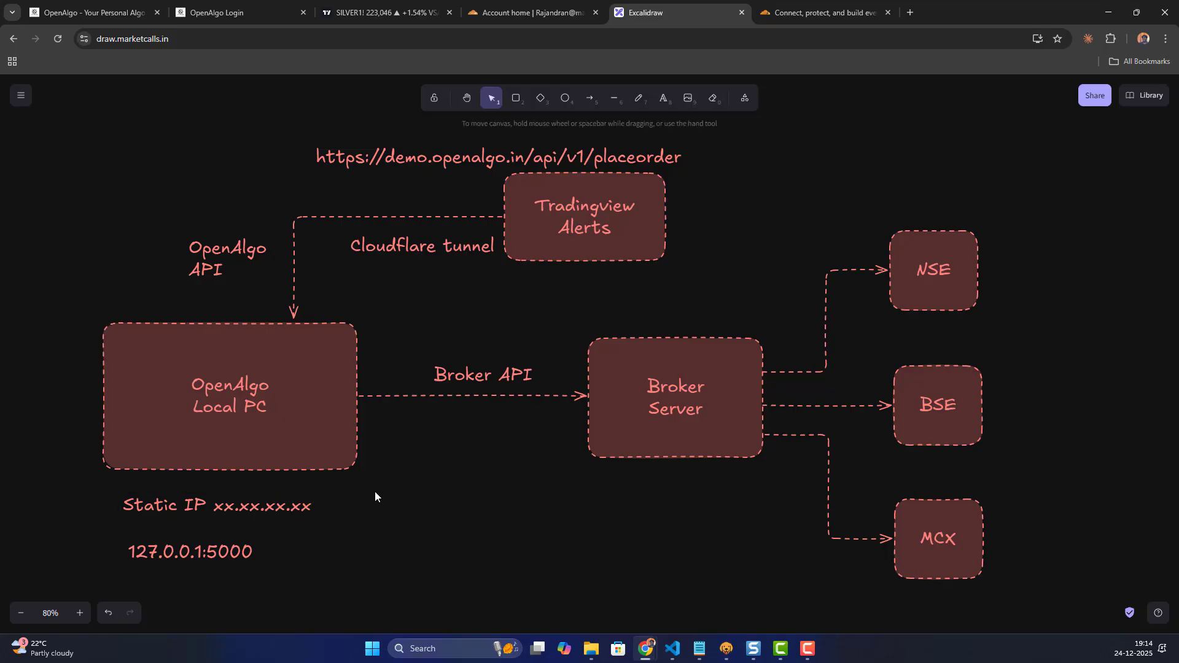
{"action": "left_click", "coordinate": [257, 502]}
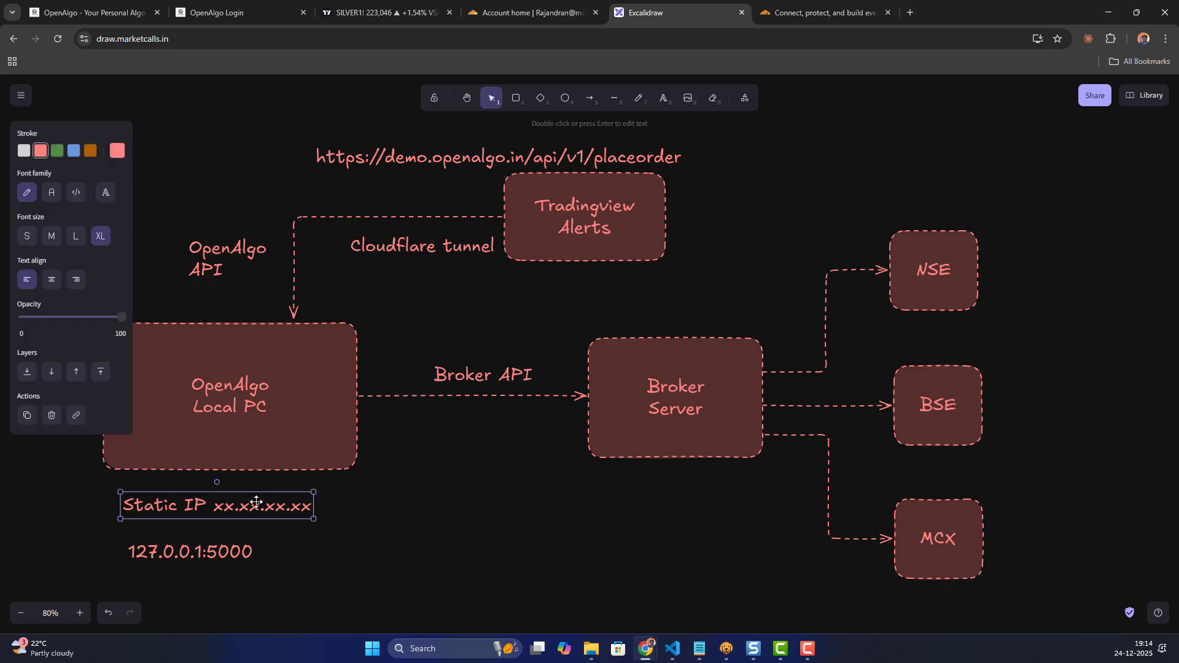
{"action": "left_click", "coordinate": [386, 507]}
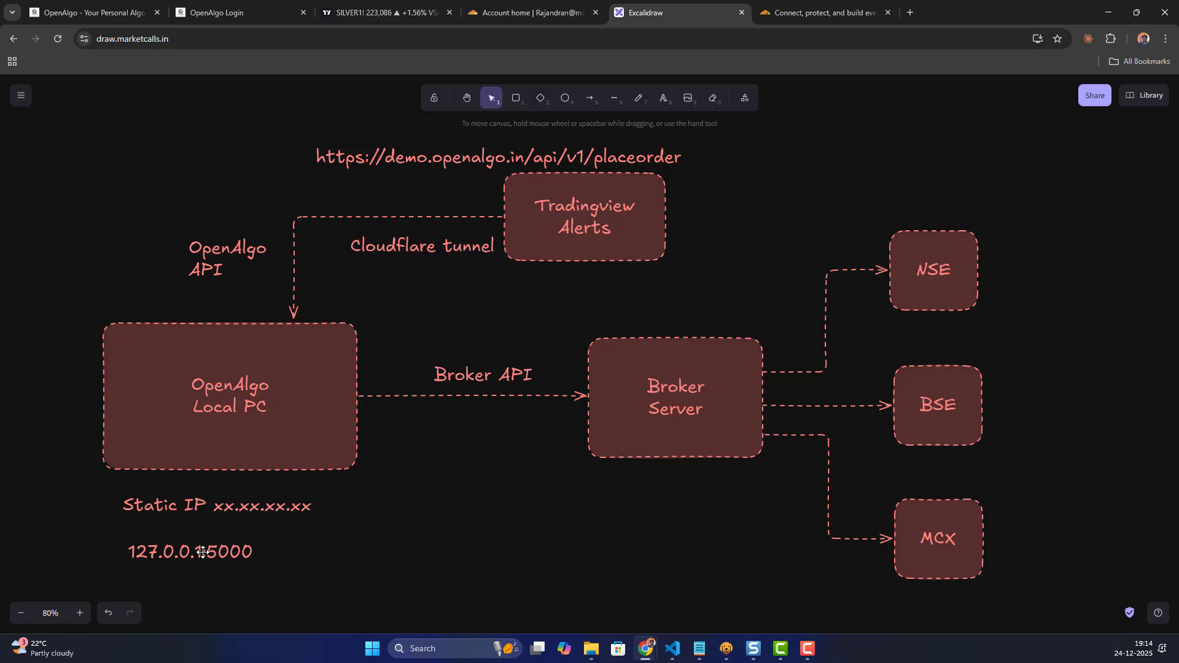
{"action": "left_click", "coordinate": [229, 509]}
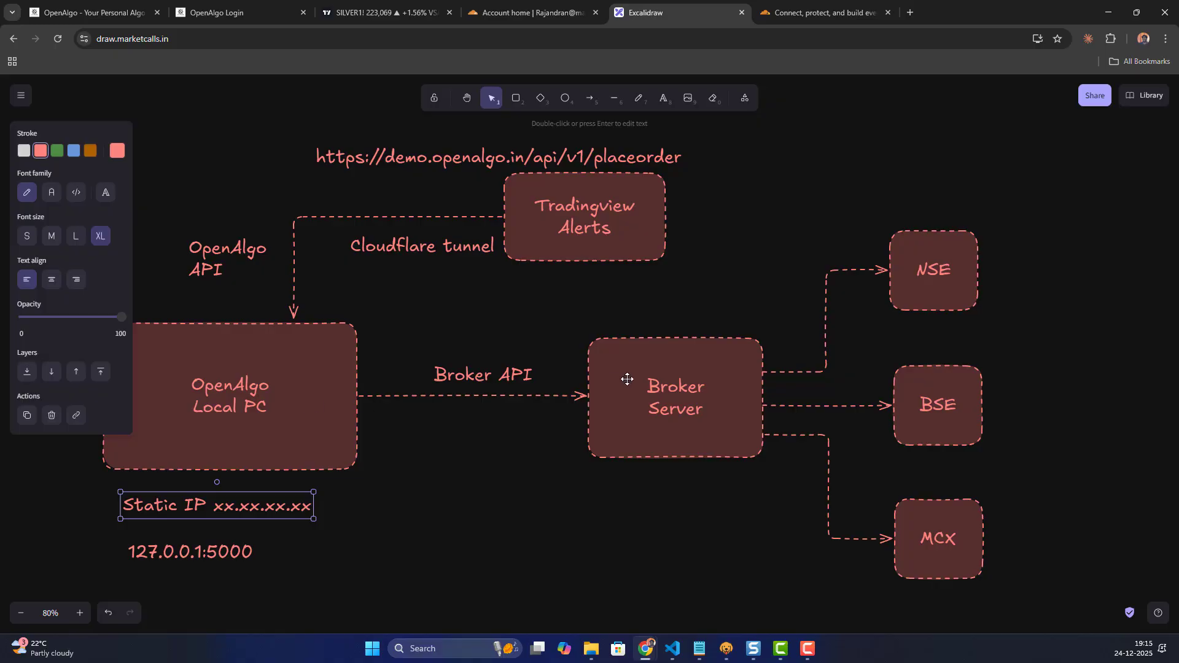
{"action": "left_click", "coordinate": [552, 469]}
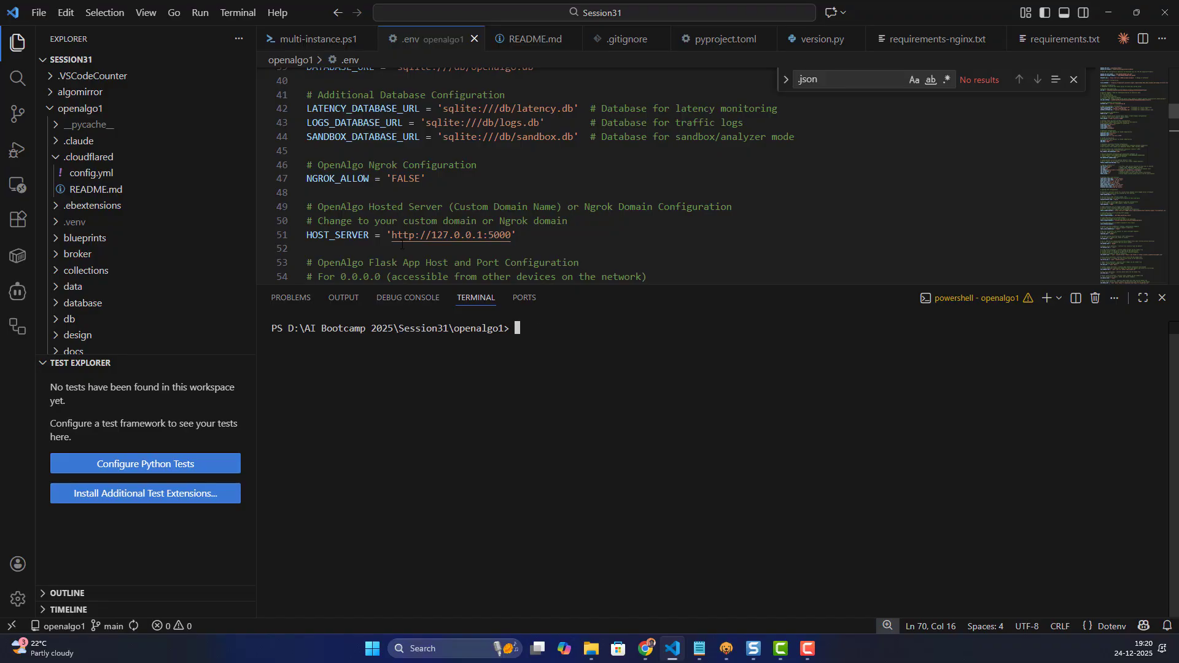
{"action": "scroll", "coordinate": [120, 258], "scroll_direction": "down", "scroll_amount": 4}
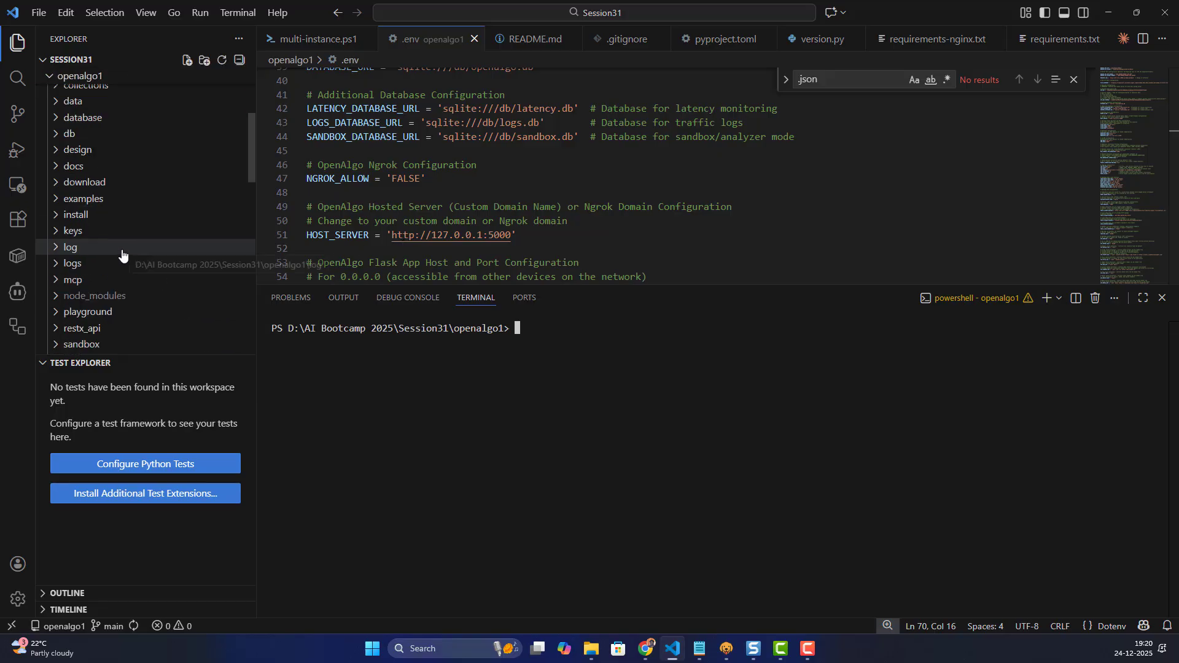
{"action": "scroll", "coordinate": [121, 258], "scroll_direction": "down", "scroll_amount": 6}
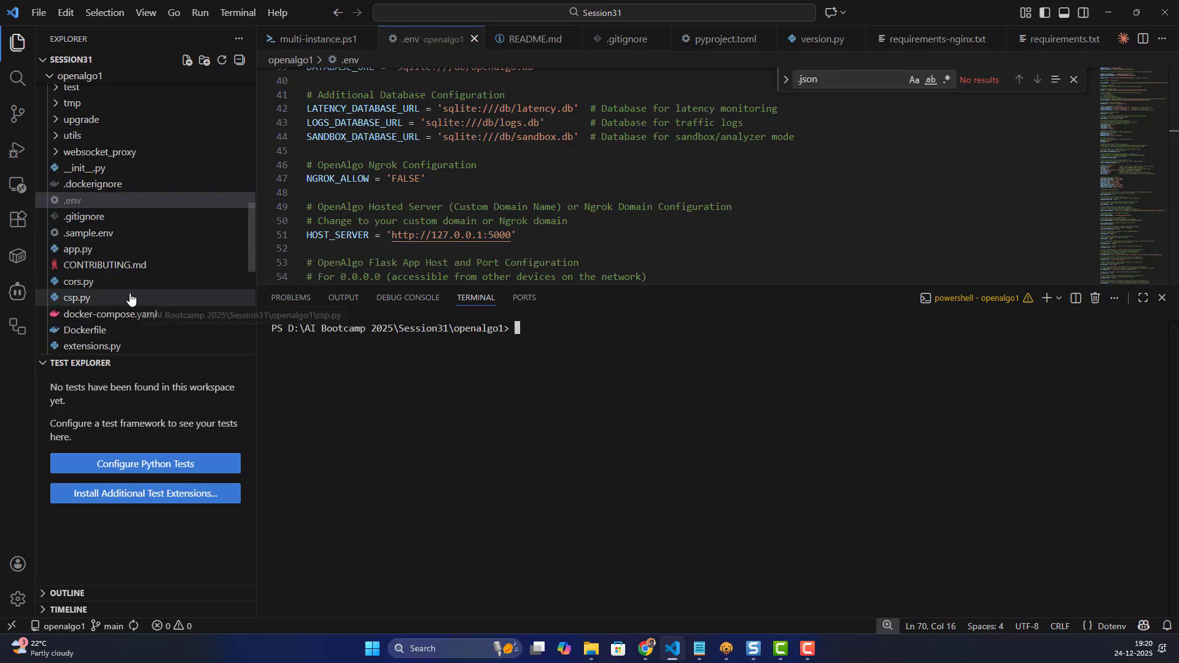
{"action": "scroll", "coordinate": [107, 303], "scroll_direction": "down", "scroll_amount": 1}
{"action": "scroll", "coordinate": [130, 298], "scroll_direction": "down", "scroll_amount": 1}
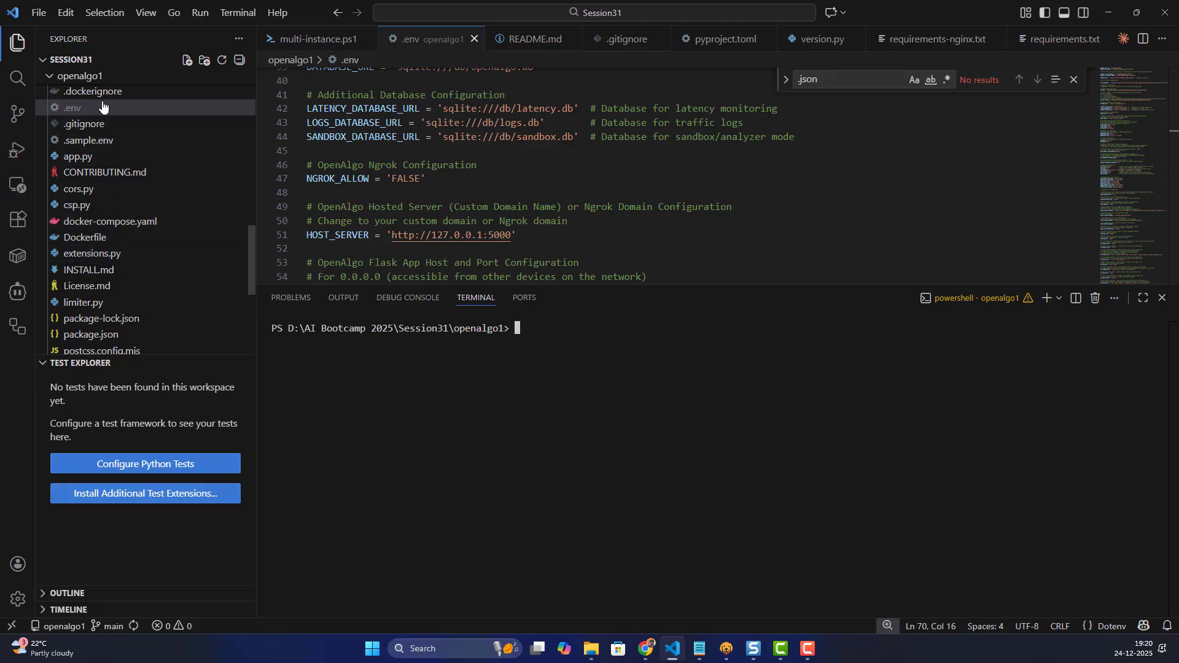
- Replace 127.0.0.1:5000 in the .env HOST_SERVER line with demo.openalgo.in and save
{"action": "left_click", "coordinate": [74, 108]}
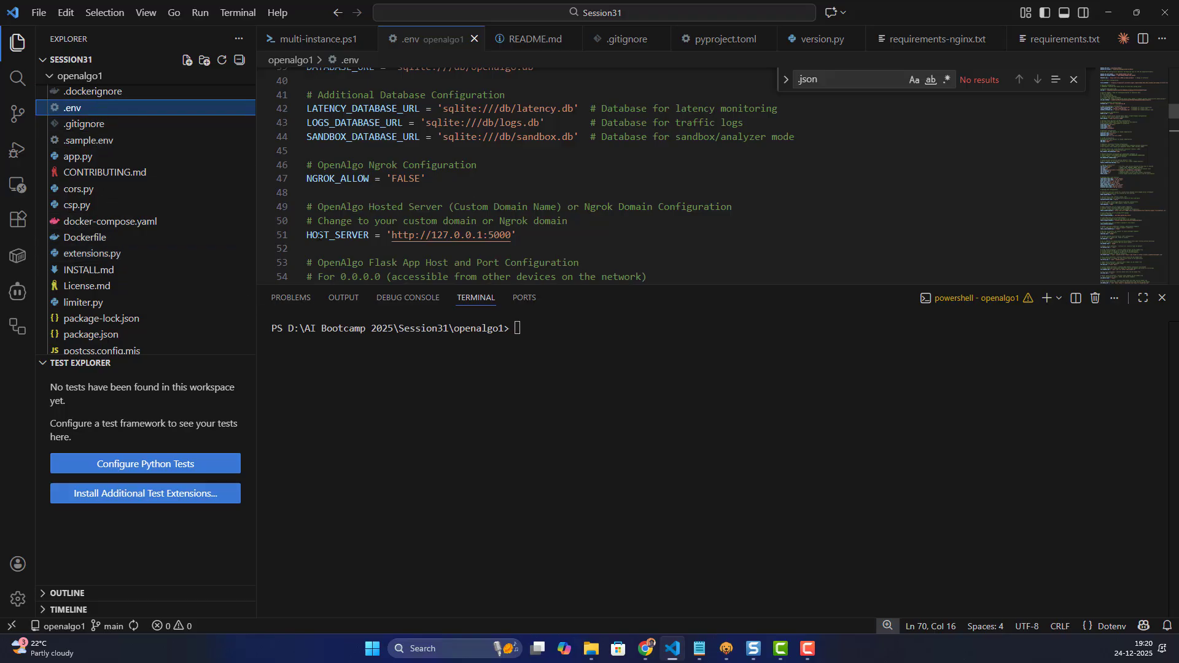
{"action": "double_click", "coordinate": [320, 235]}
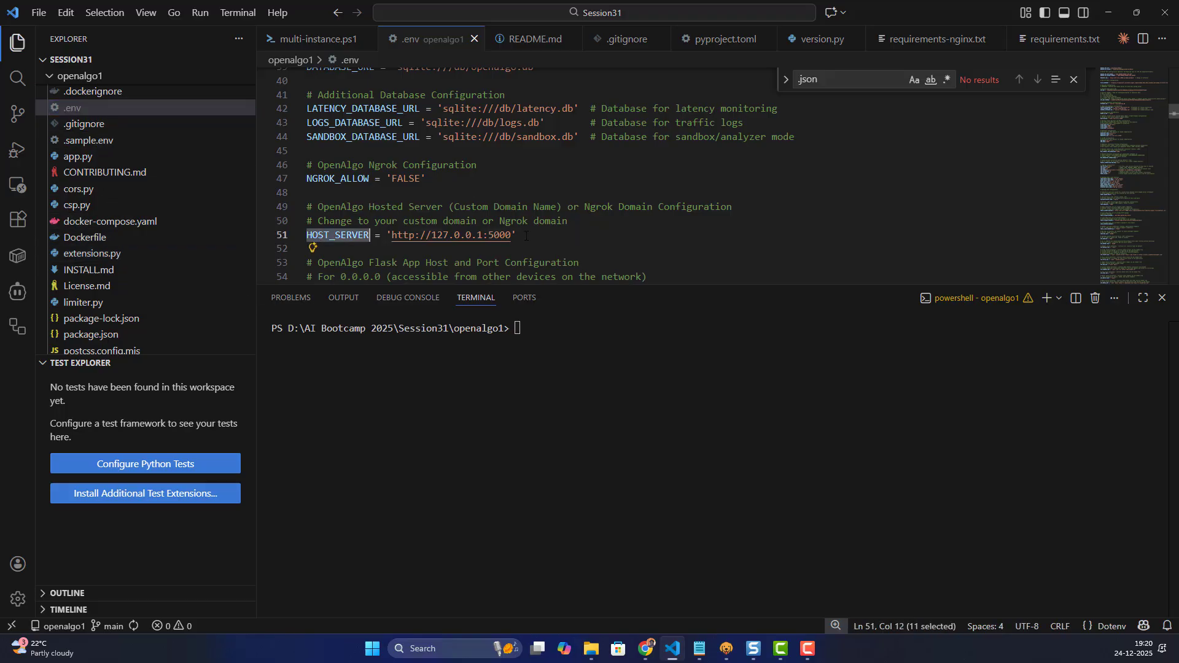
{"action": "left_click_drag", "start_coordinate": [511, 236], "coordinate": [415, 236]}
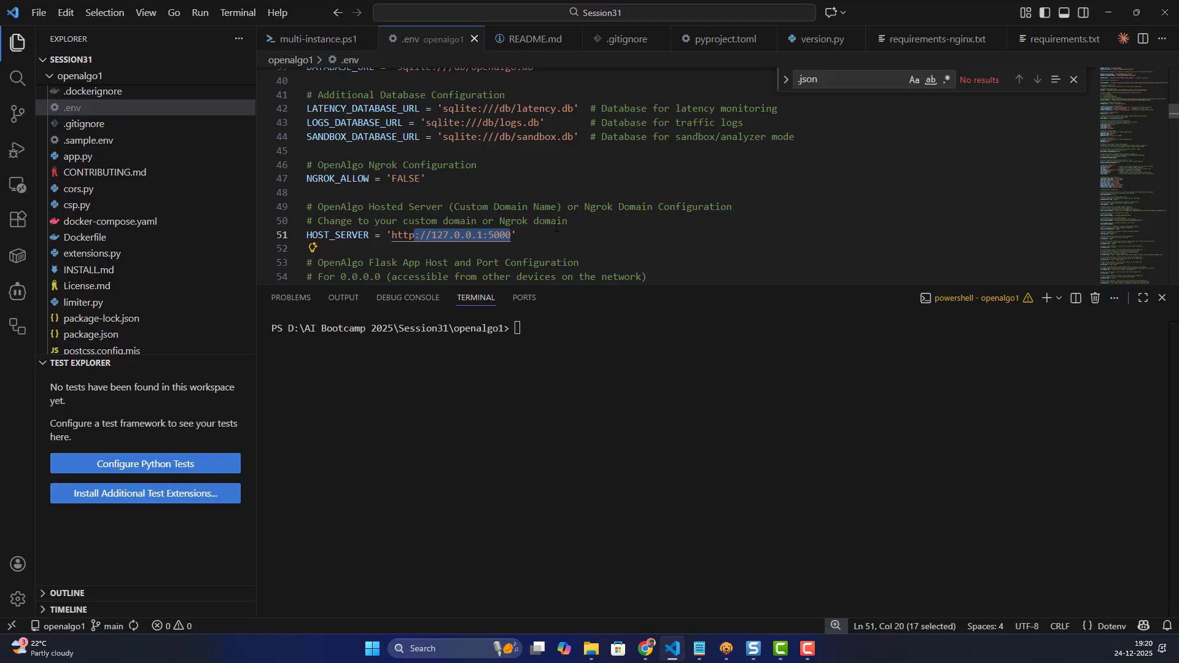
{"action": "type", "text": "s://demo.openalgo.in"}
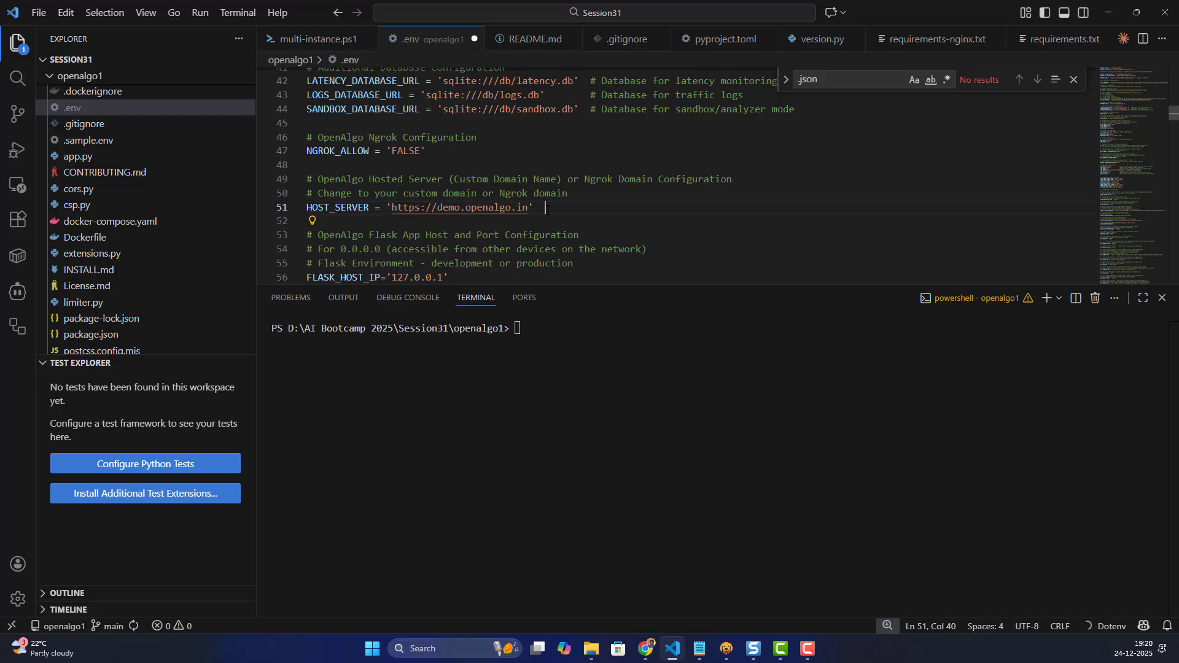
{"action": "left_click_drag", "start_coordinate": [421, 207], "coordinate": [387, 207]}
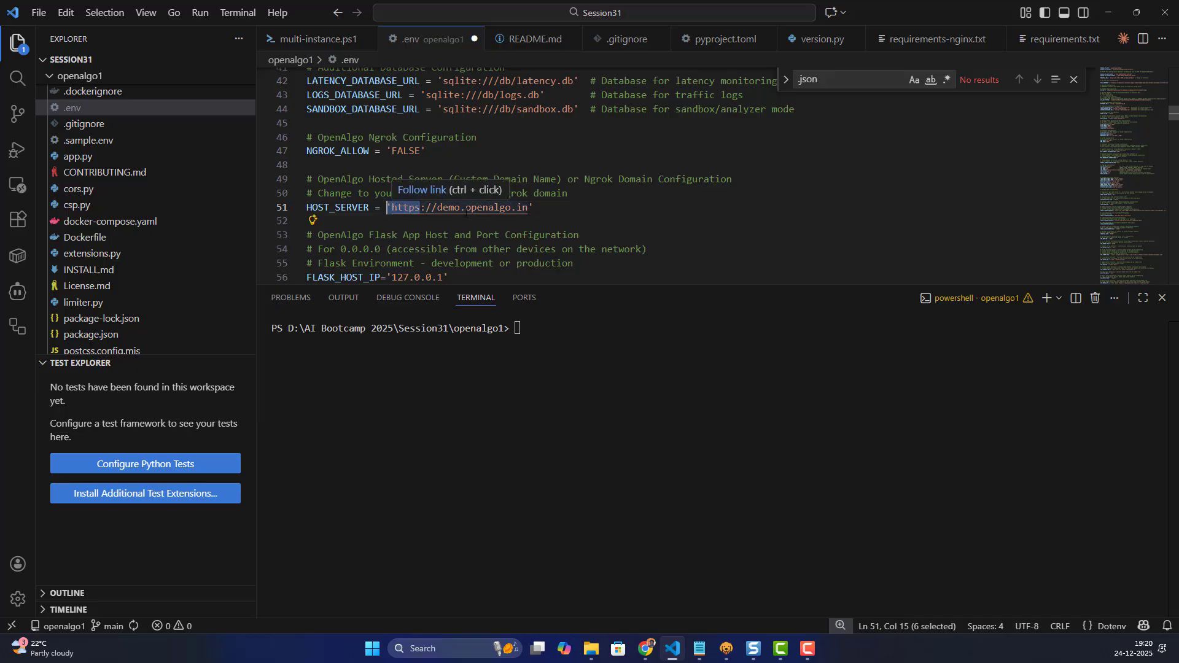
{"action": "left_click", "coordinate": [487, 210]}
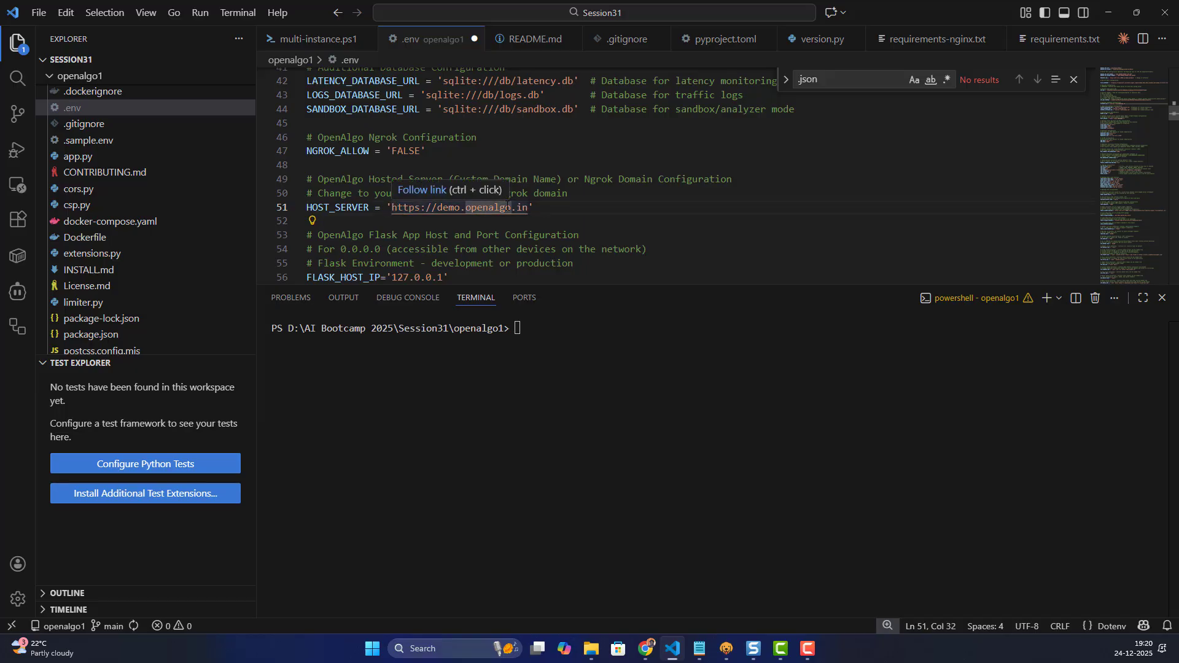
{"action": "key", "text": "End"}
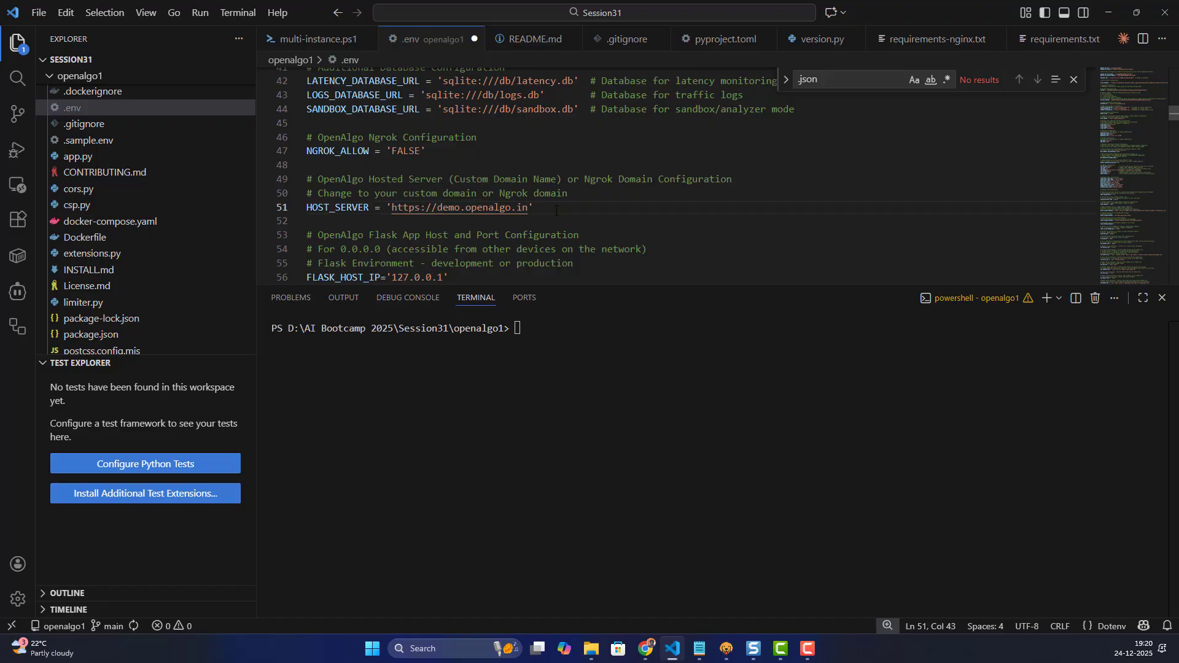
{"action": "key", "text": "ctrl+s"}
{"action": "key", "text": "shift+Home"}
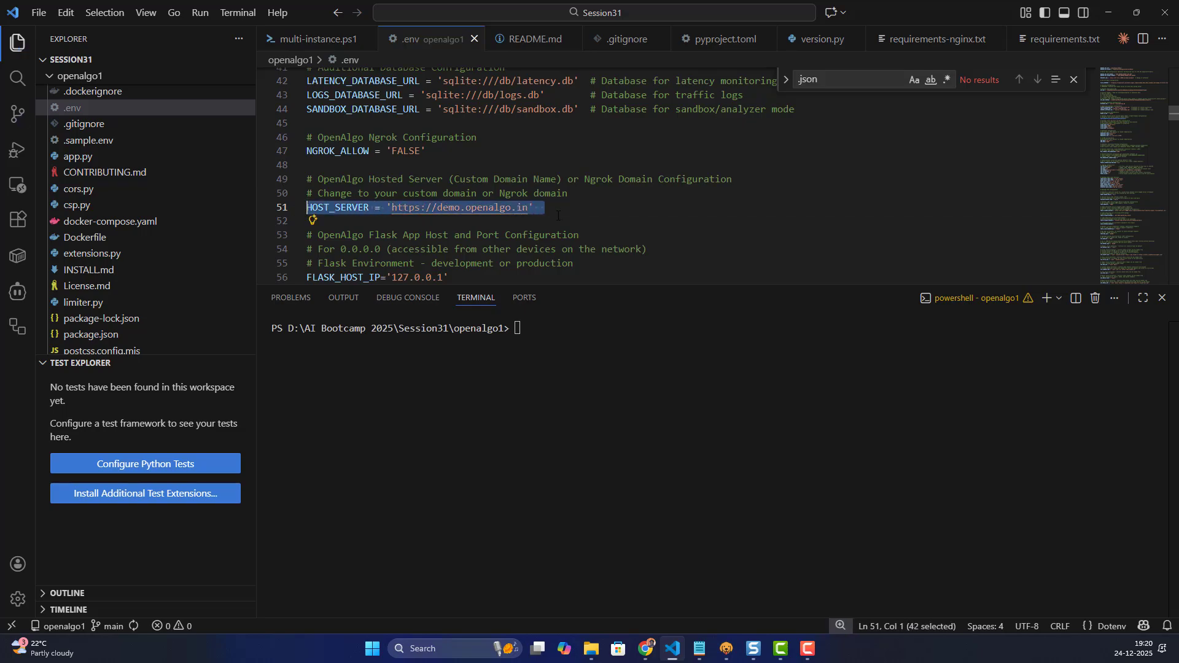
- Launch OpenAlgo with 'uv run app.py' so it serves at 127.0.0.1:5000
{"action": "left_click", "coordinate": [551, 335]}
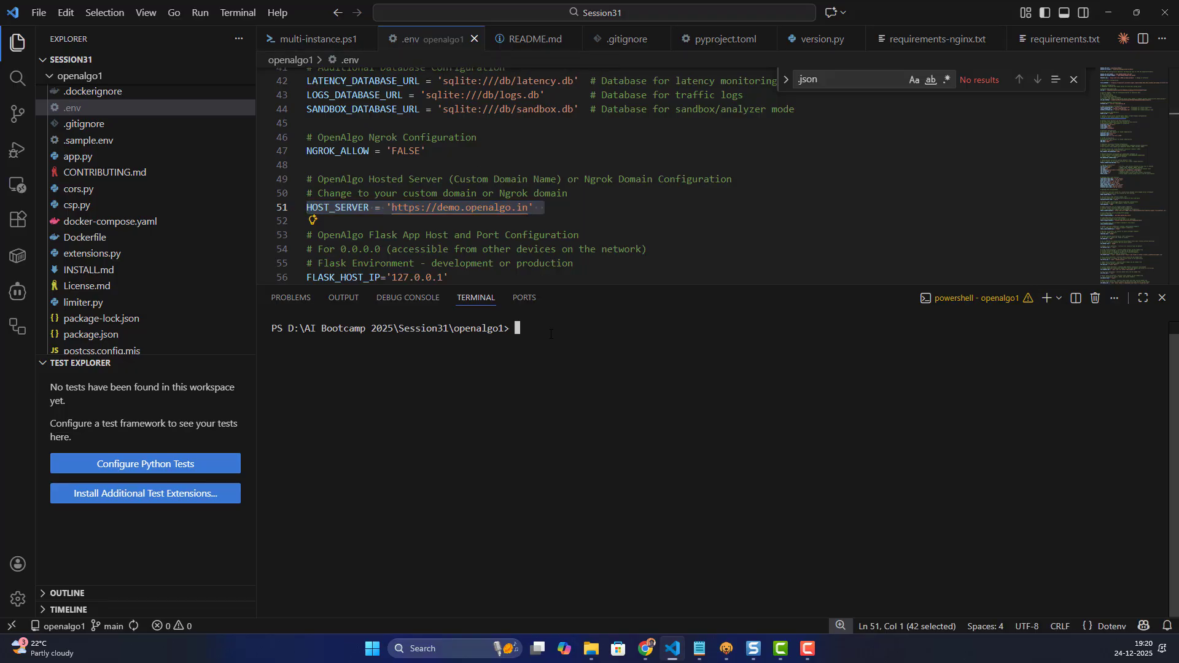
{"action": "type", "text": "uv run app.pu"}
{"action": "key", "text": "BackSpace"}
{"action": "type", "text": "y"}
{"action": "key", "text": "Return"}
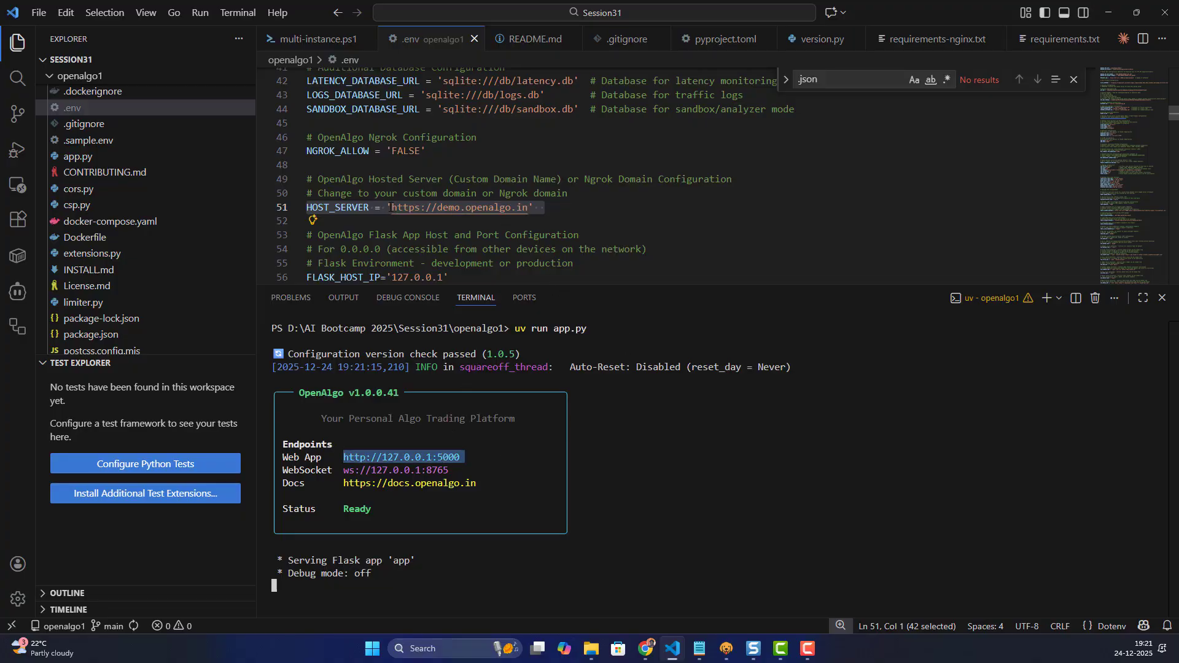
{"action": "left_click", "coordinate": [406, 210]}
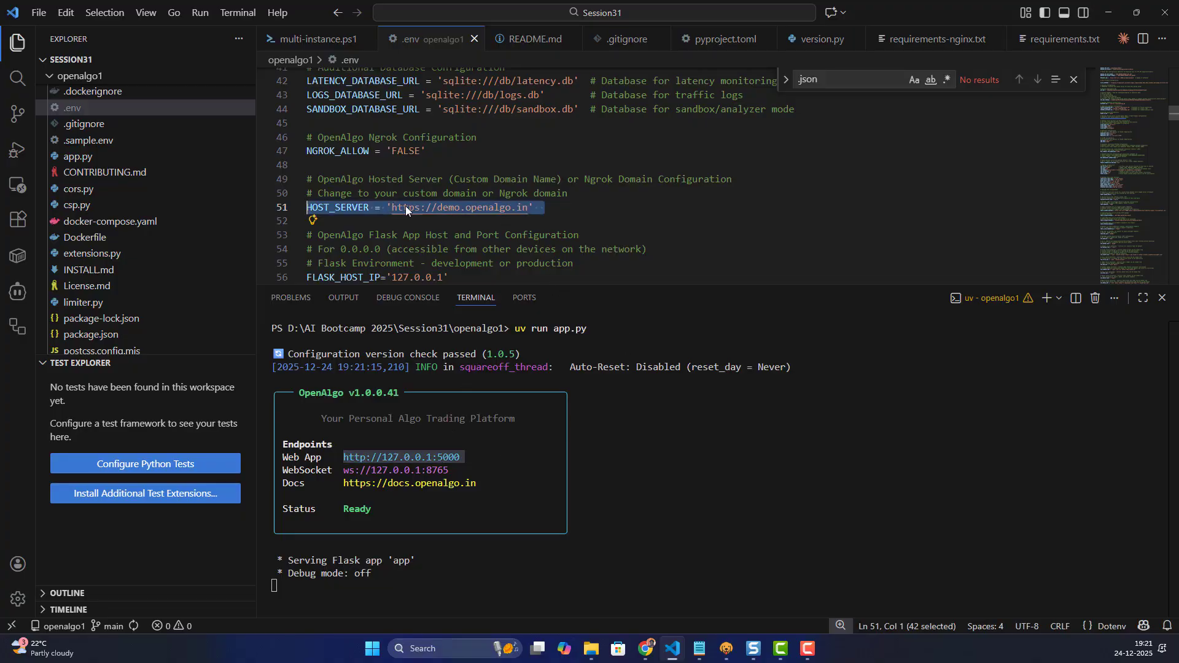
{"action": "left_click", "coordinate": [543, 207]}
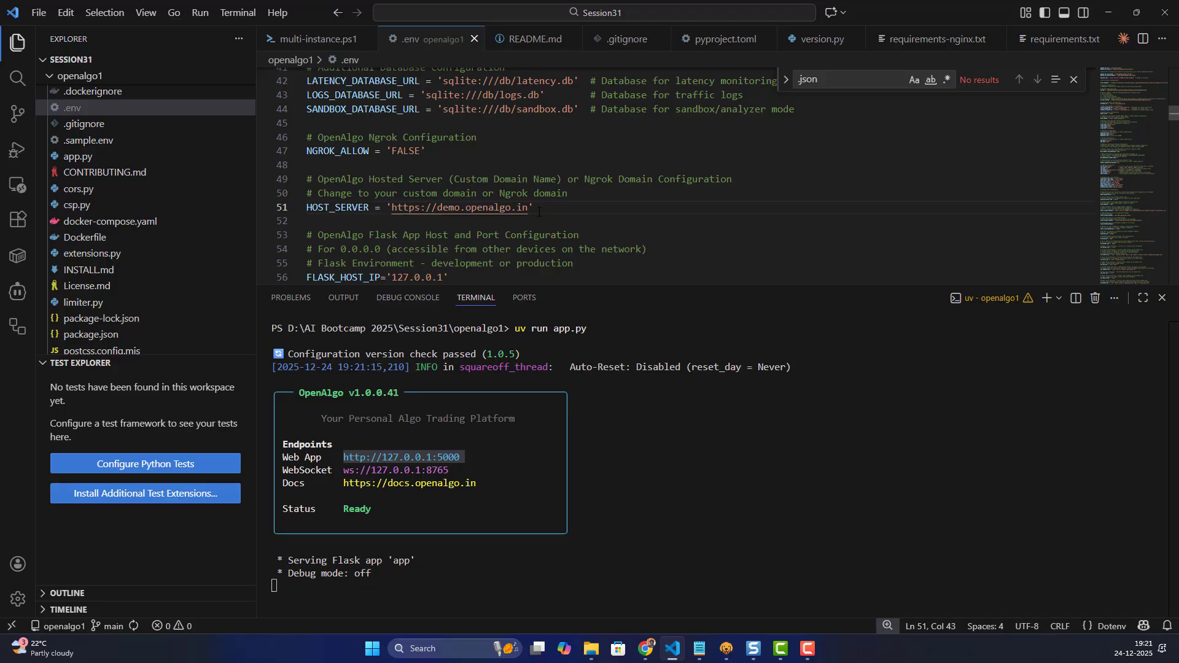
- Open a second terminal and run the pasted winget cloudflared install command
{"action": "left_click", "coordinate": [1046, 298]}
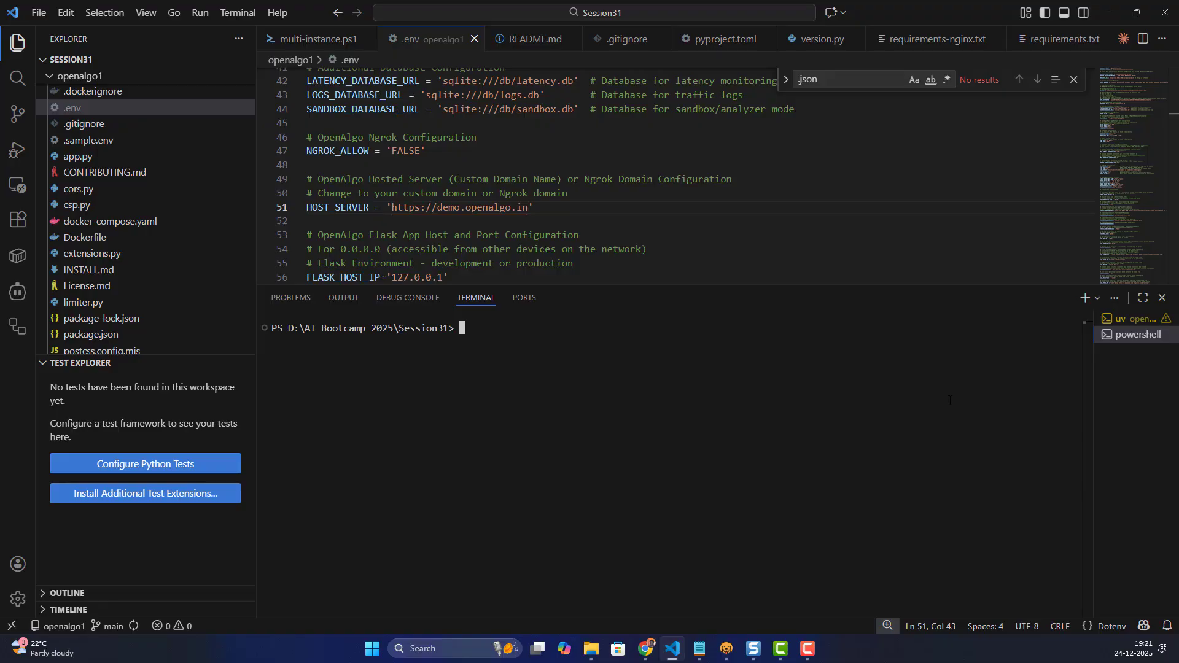
{"action": "left_click", "coordinate": [646, 648]}
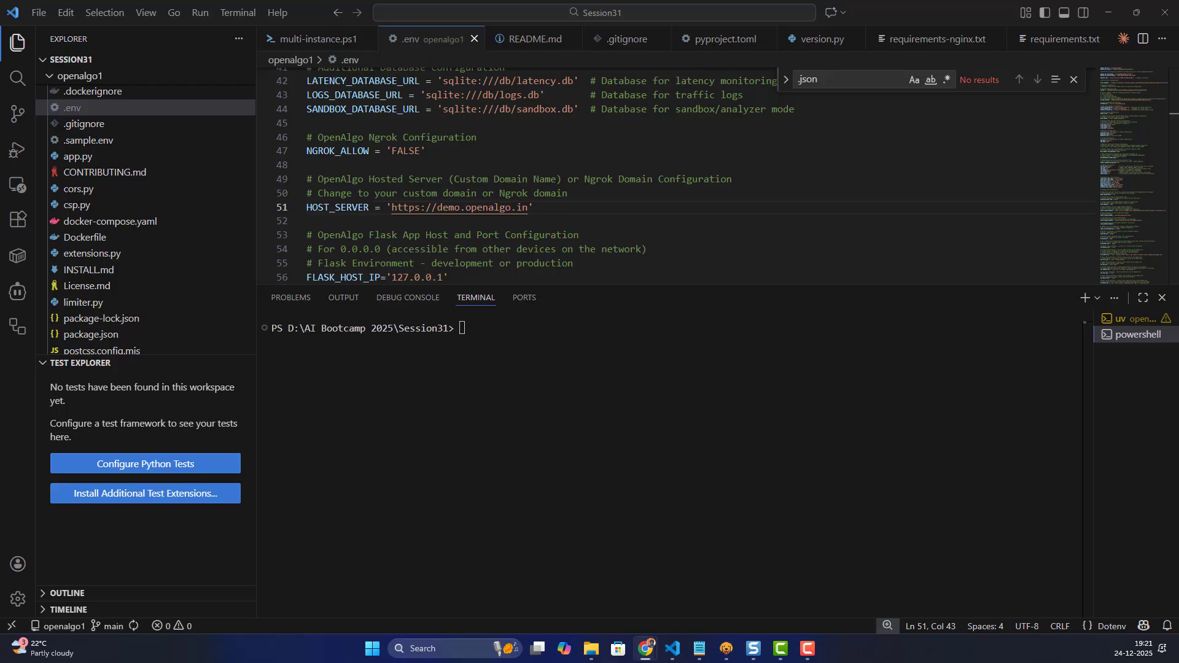
{"action": "left_click", "coordinate": [588, 363]}
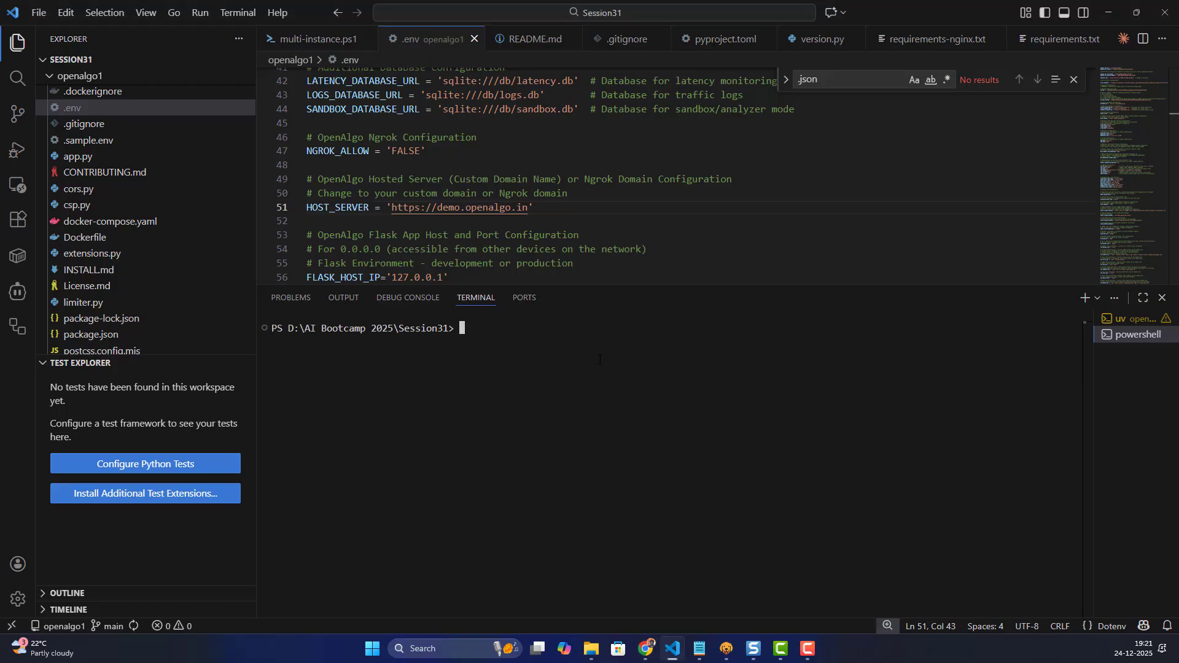
{"action": "type", "text": "winget install Cloudflare.cloudflared"}
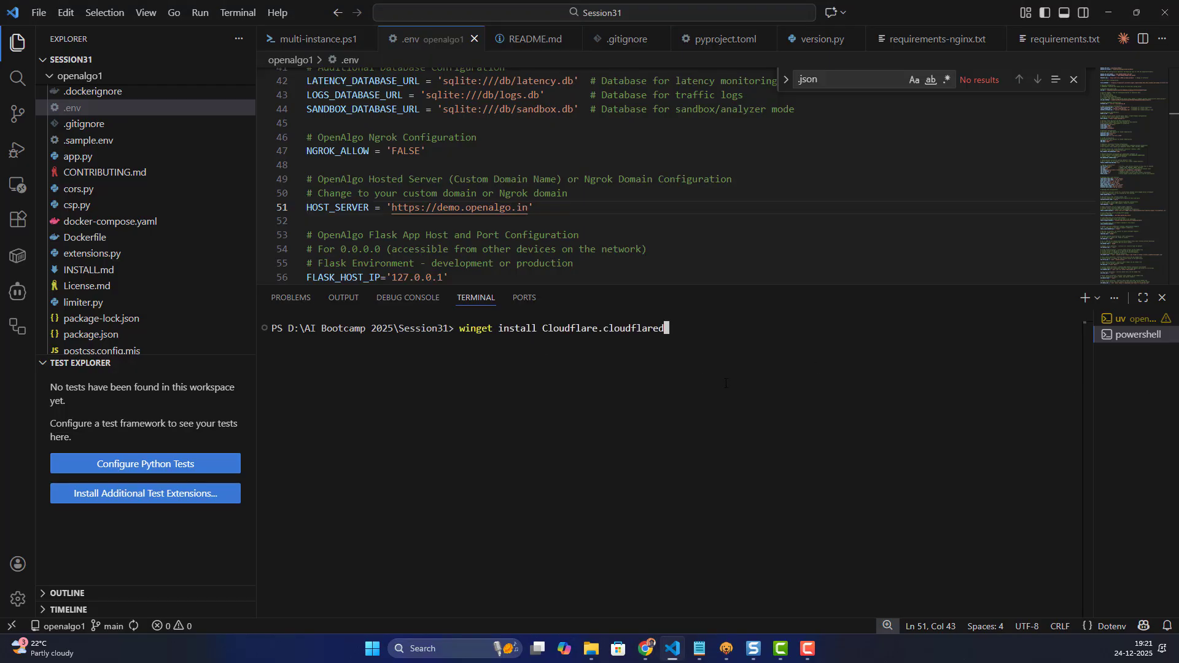
{"action": "key", "text": "Return"}
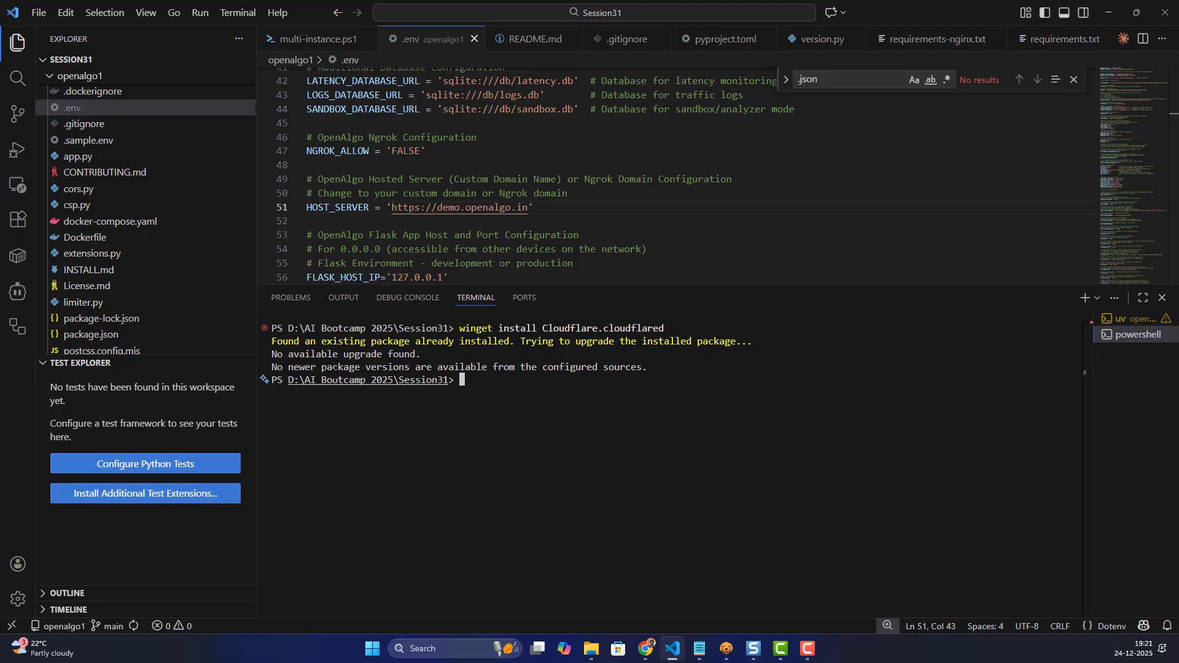
{"action": "left_click_drag", "start_coordinate": [271, 353], "coordinate": [639, 366]}
{"action": "left_click", "coordinate": [536, 389]}
- Run 'cloudflared --version' and copy the reported 2025.11.1 version line
{"action": "left_click", "coordinate": [645, 649]}
{"action": "left_click", "coordinate": [532, 390]}
{"action": "type", "text": "cloudflared --version"}
{"action": "key", "text": "Return"}
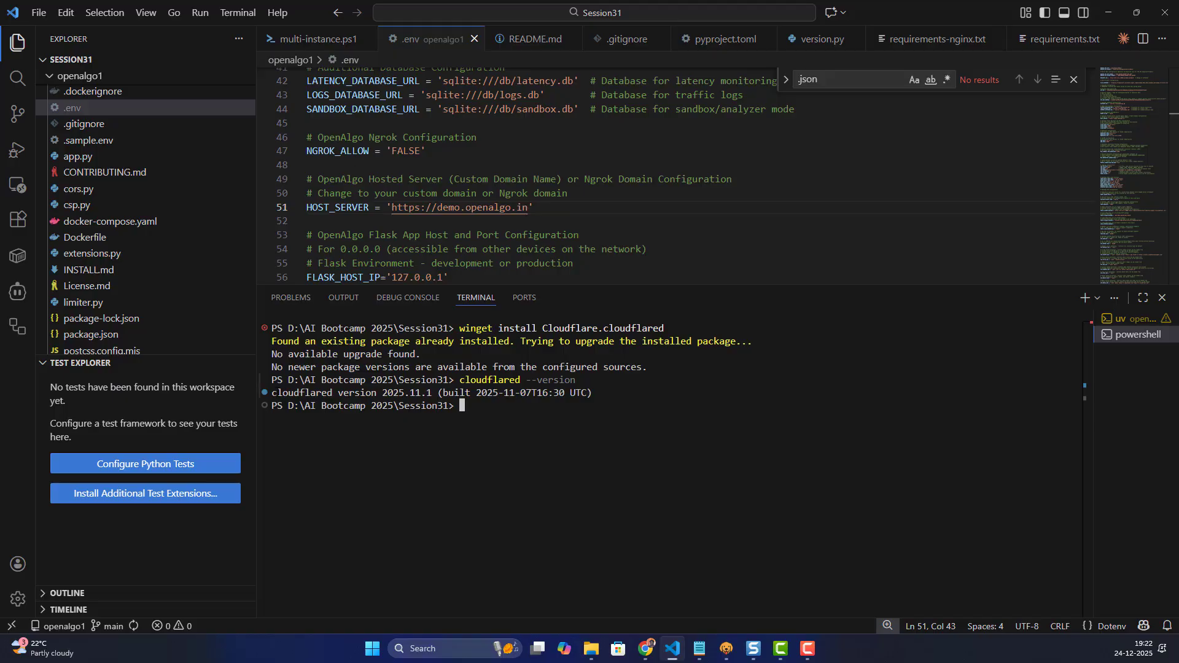
{"action": "left_click_drag", "start_coordinate": [274, 393], "coordinate": [610, 392]}
{"action": "right_click", "coordinate": [663, 402]}
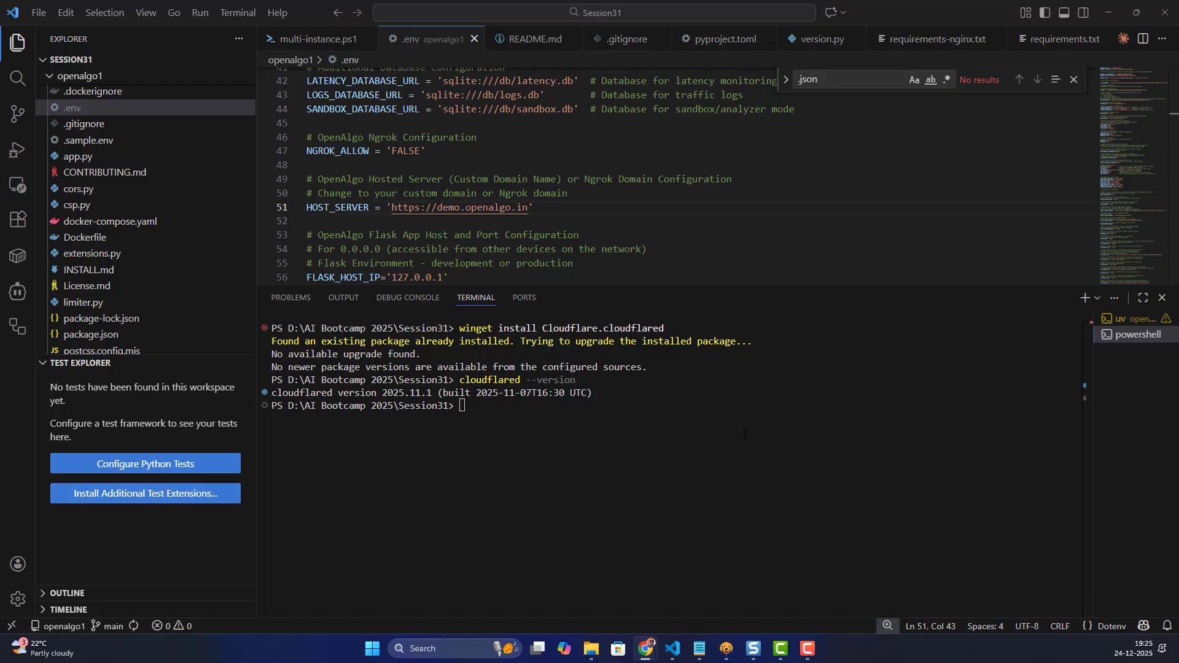
{"action": "left_click", "coordinate": [712, 428]}
{"action": "type", "text": "cloudflared tunnel --url http://127.0.0.1:5000"}
{"action": "key", "text": "Return"}
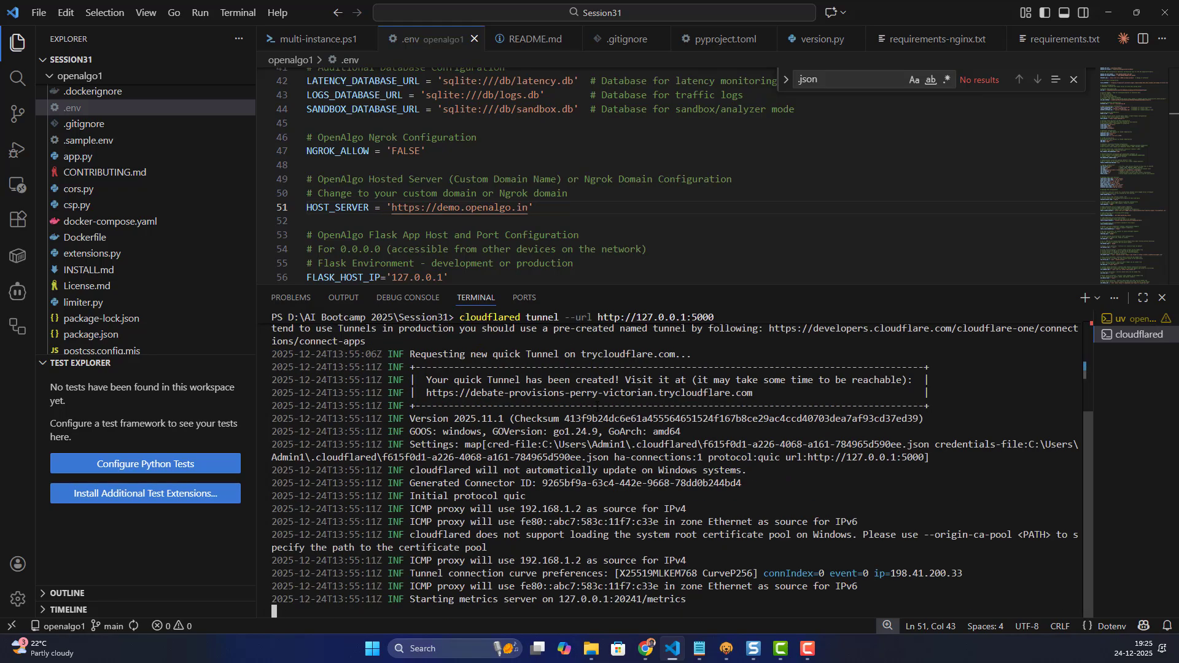
{"action": "scroll", "coordinate": [673, 460], "scroll_direction": "up", "scroll_amount": 3}
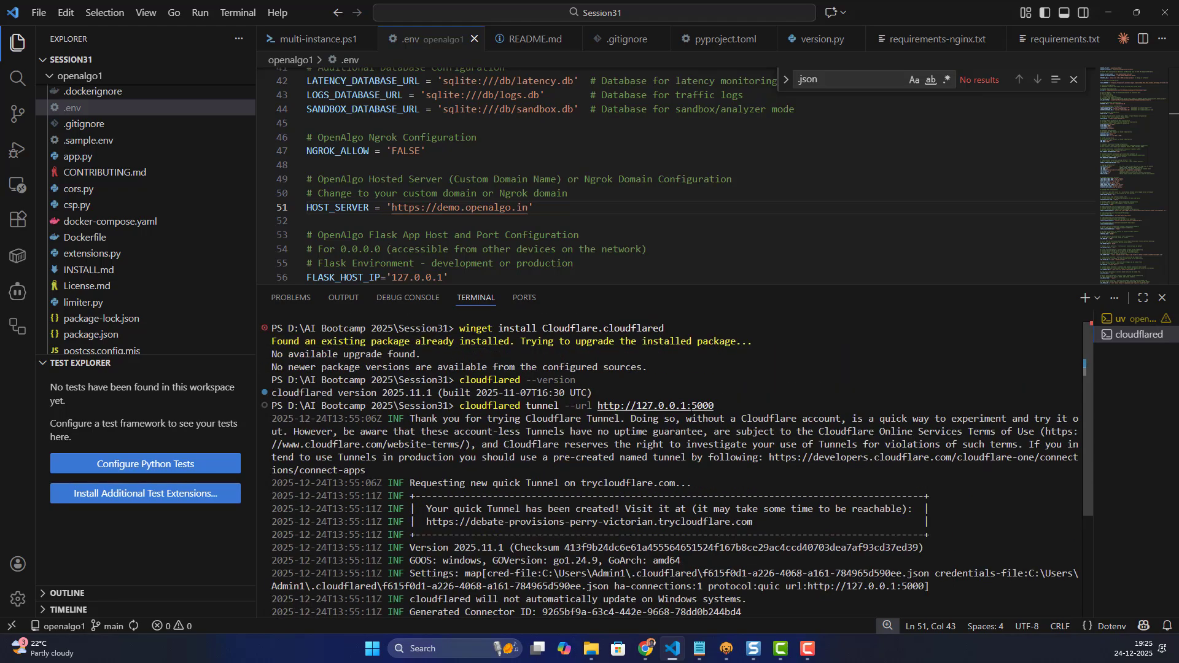
{"action": "left_click_drag", "start_coordinate": [586, 405], "coordinate": [819, 406]}
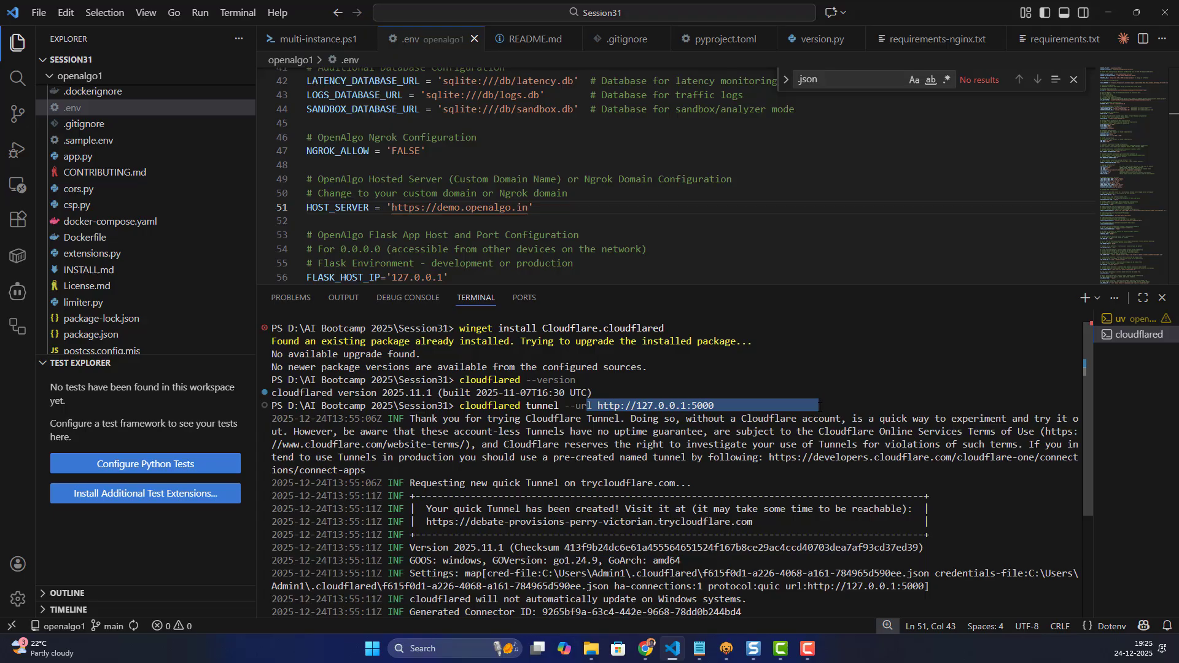
{"action": "left_click_drag", "start_coordinate": [753, 522], "coordinate": [425, 522]}
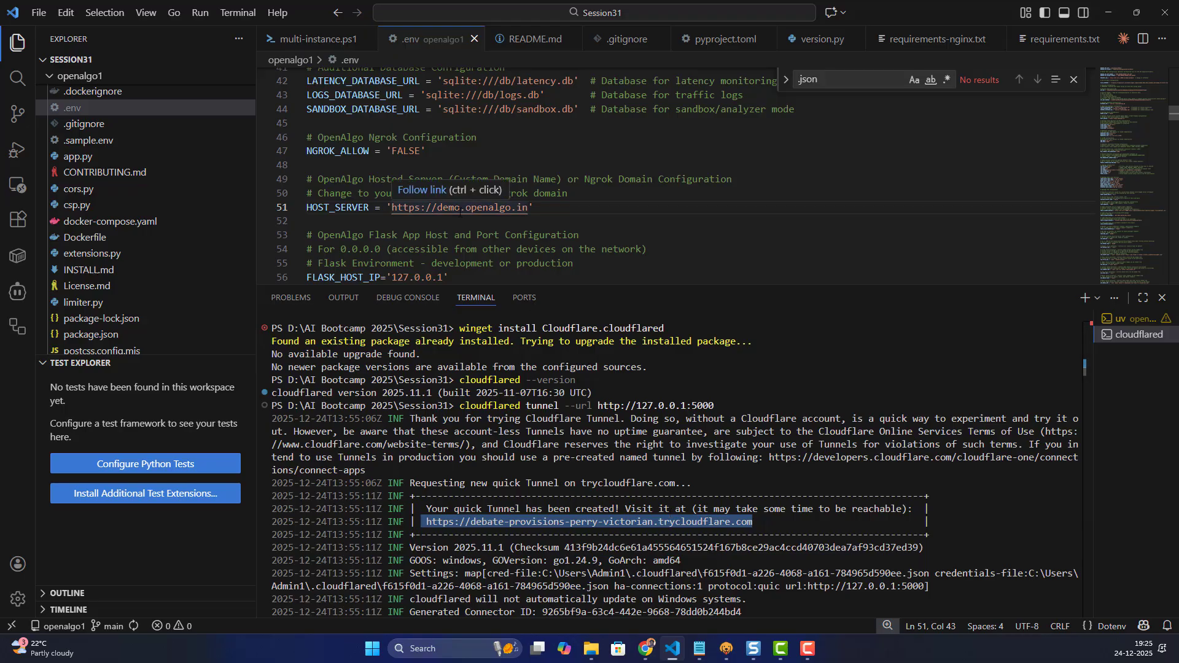
{"action": "left_click", "coordinate": [573, 205]}
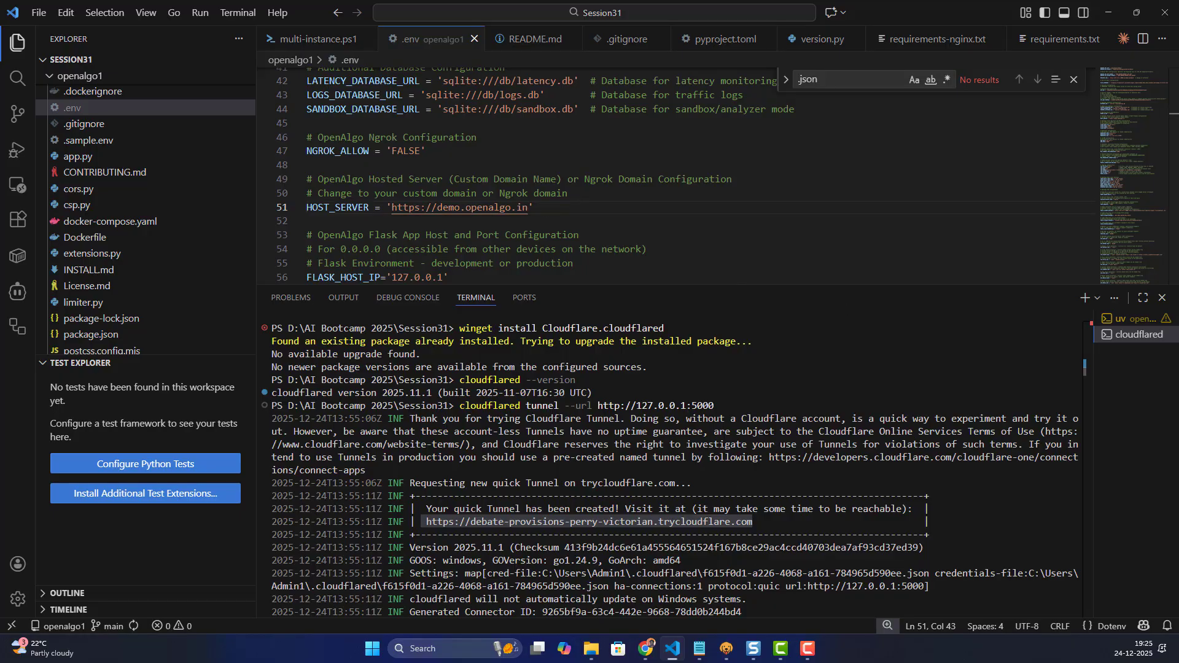
- Stop and rerun the quick tunnel, then select the fresh trycloudflare URL
{"action": "left_click", "coordinate": [1010, 521]}
{"action": "key", "text": "ctrl+c"}
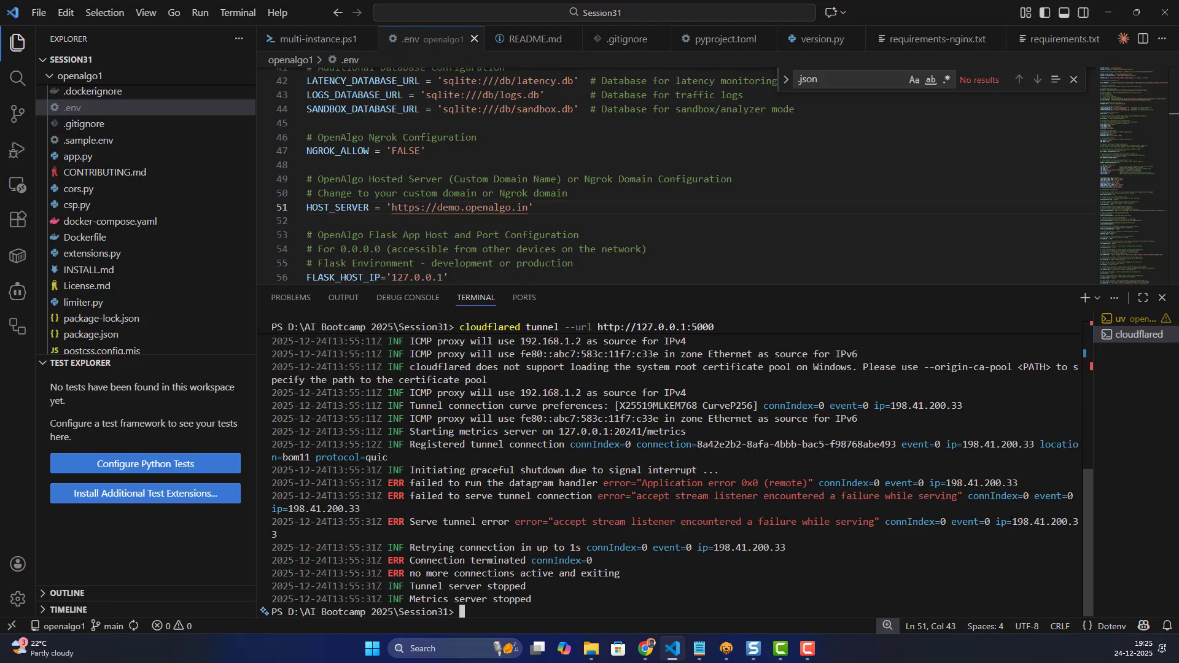
{"action": "key", "text": "Up"}
{"action": "key", "text": "Return"}
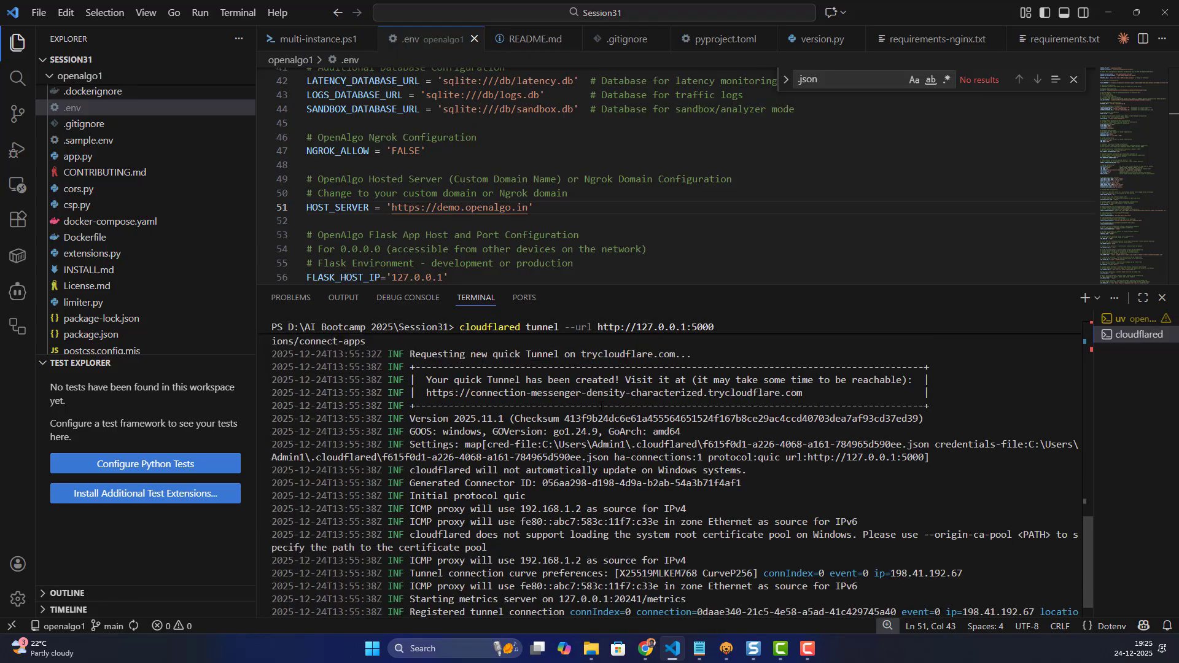
{"action": "left_click_drag", "start_coordinate": [426, 393], "coordinate": [806, 393]}
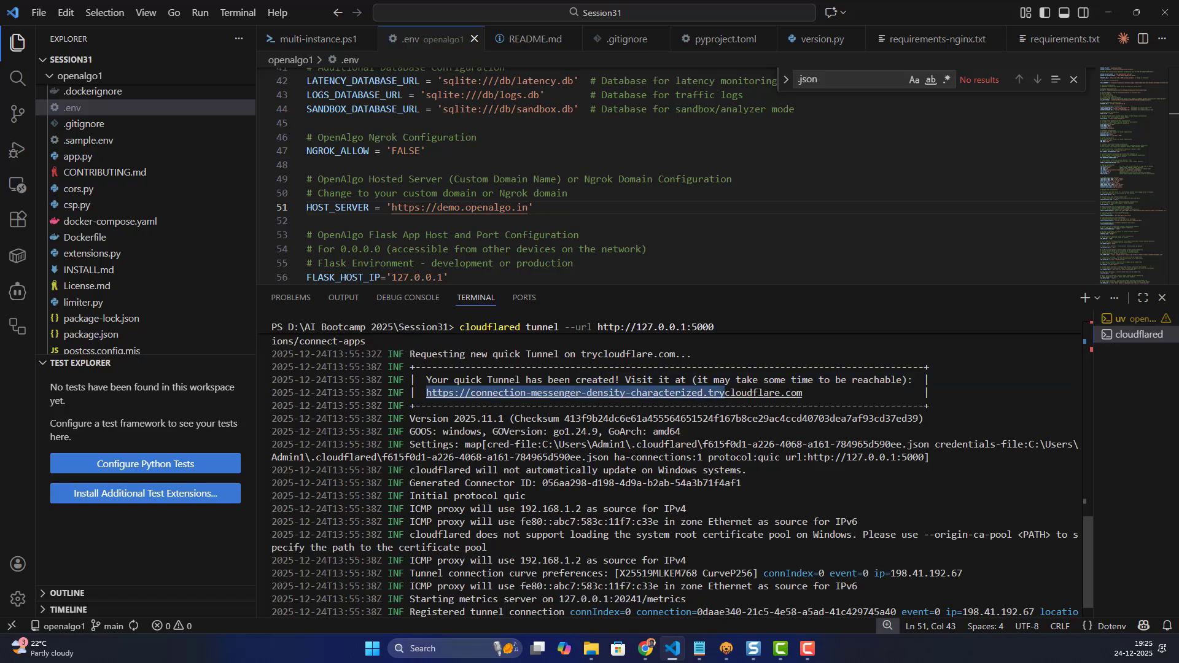
{"action": "scroll", "coordinate": [682, 474], "scroll_direction": "up", "scroll_amount": 10}
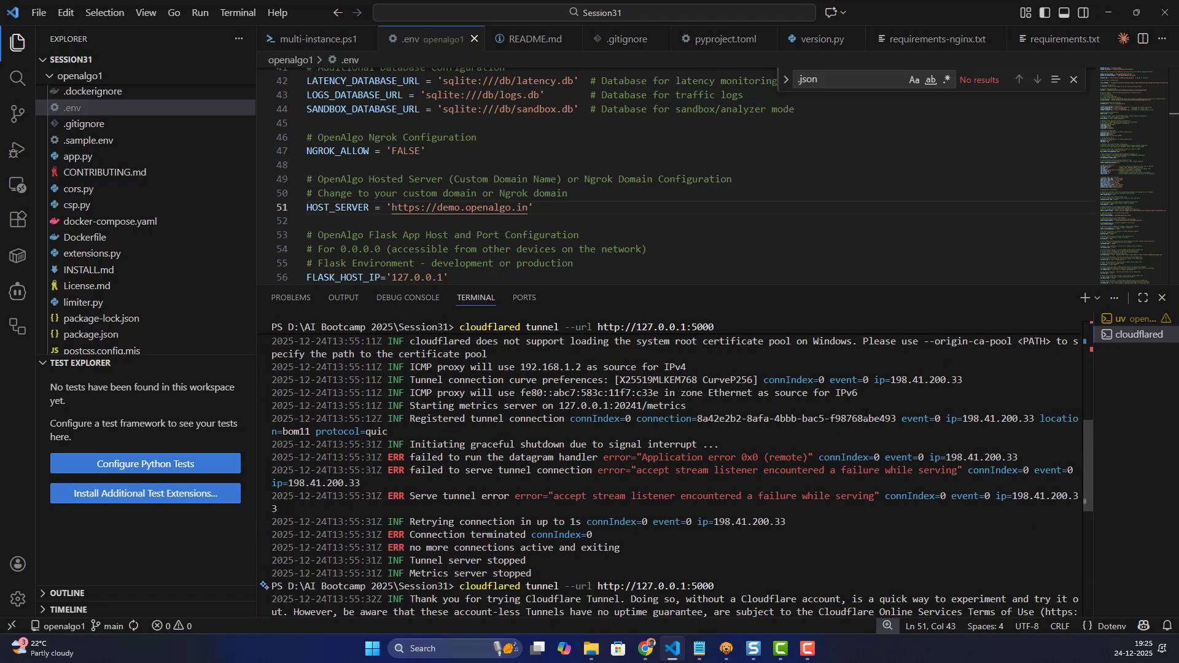
{"action": "scroll", "coordinate": [681, 471], "scroll_direction": "up", "scroll_amount": 2}
{"action": "left_click_drag", "start_coordinate": [426, 457], "coordinate": [776, 450]}
{"action": "left_click", "coordinate": [762, 458]}
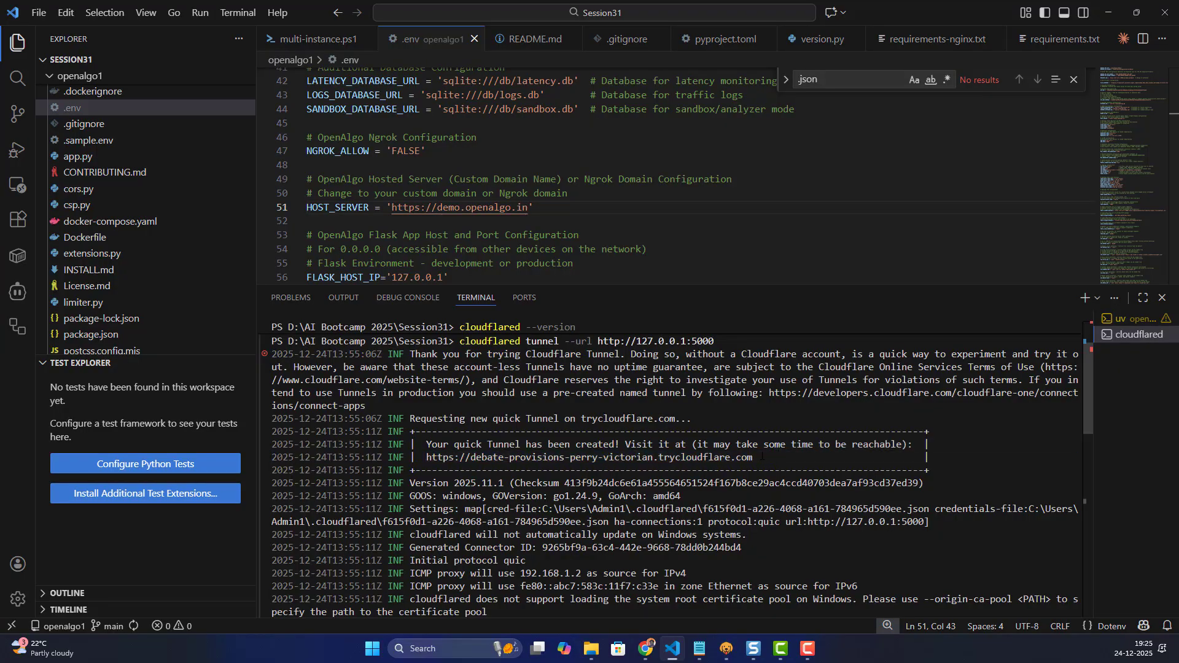
{"action": "scroll", "coordinate": [764, 456], "scroll_direction": "down", "scroll_amount": 10}
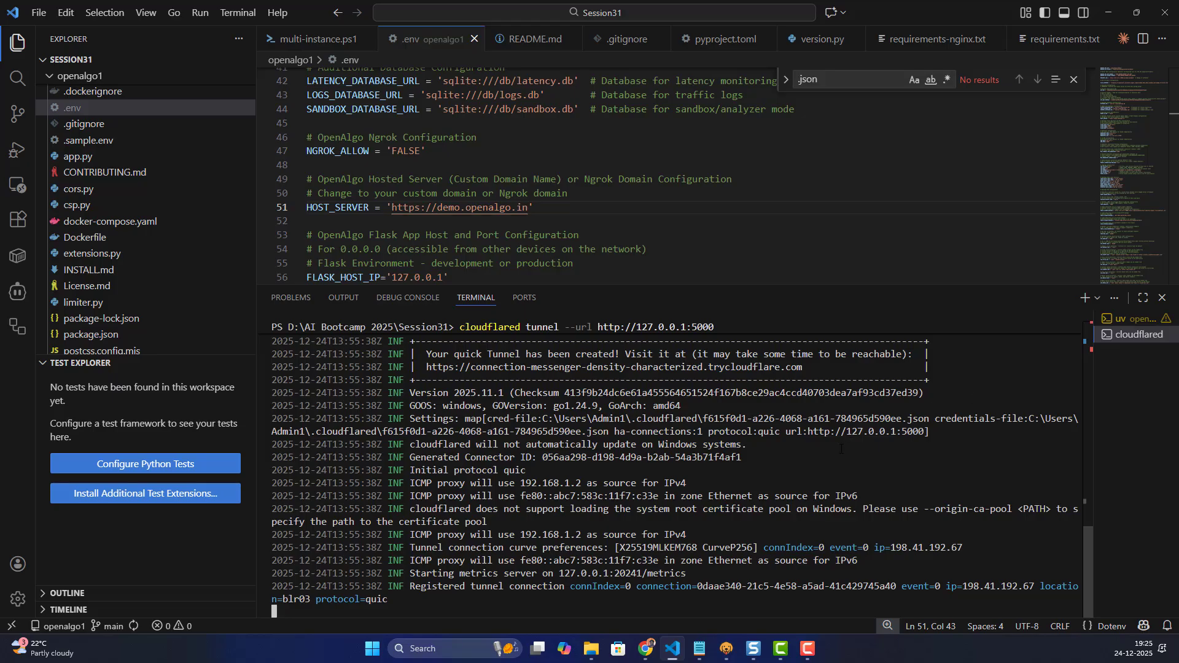
- Stop the quick tunnel, clear the terminal, and run 'cloudflared tunnel login'
{"action": "key", "text": "ctrl+c"}
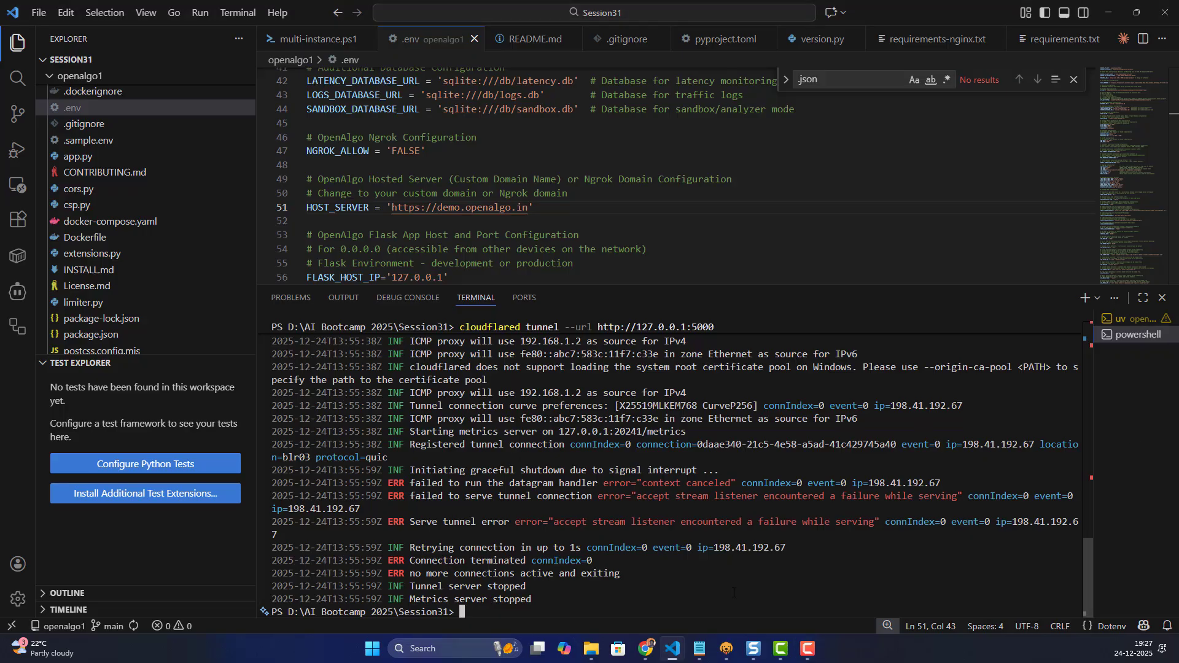
{"action": "type", "text": "clear"}
{"action": "key", "text": "Return"}
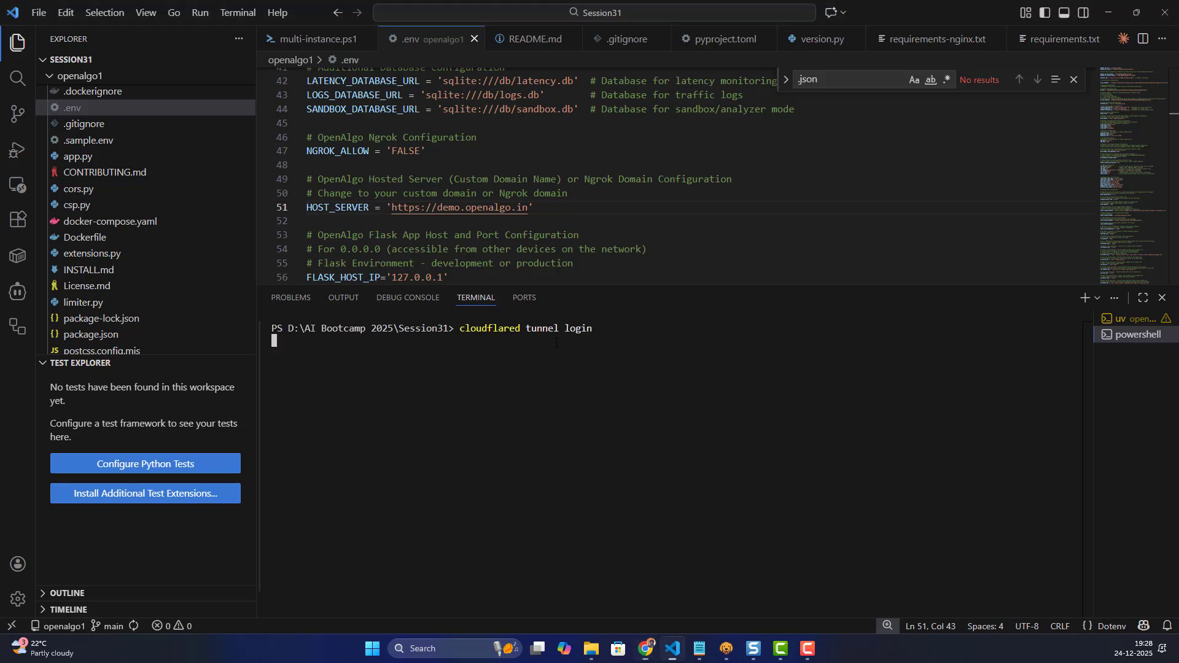
{"action": "type", "text": "cloudflared tunnel login"}
{"action": "key", "text": "Return"}
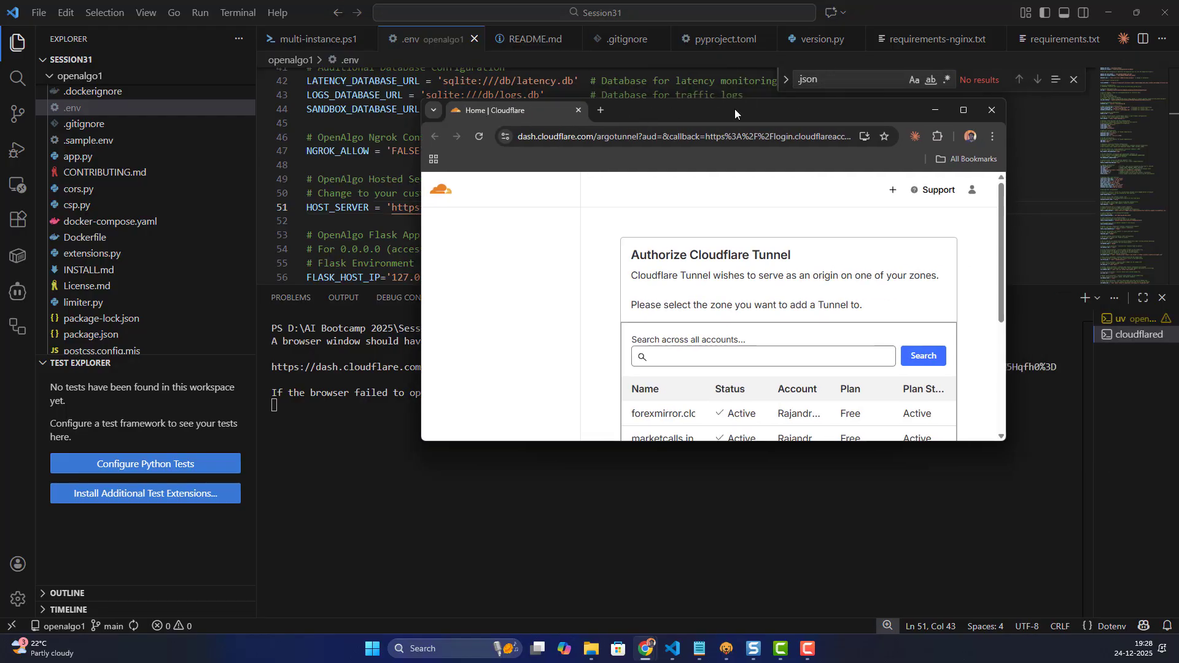
- Reposition the authorization window, pick the openalgo.in zone, and authorize the tunnel
{"action": "left_click_drag", "start_coordinate": [735, 109], "coordinate": [594, 107]}
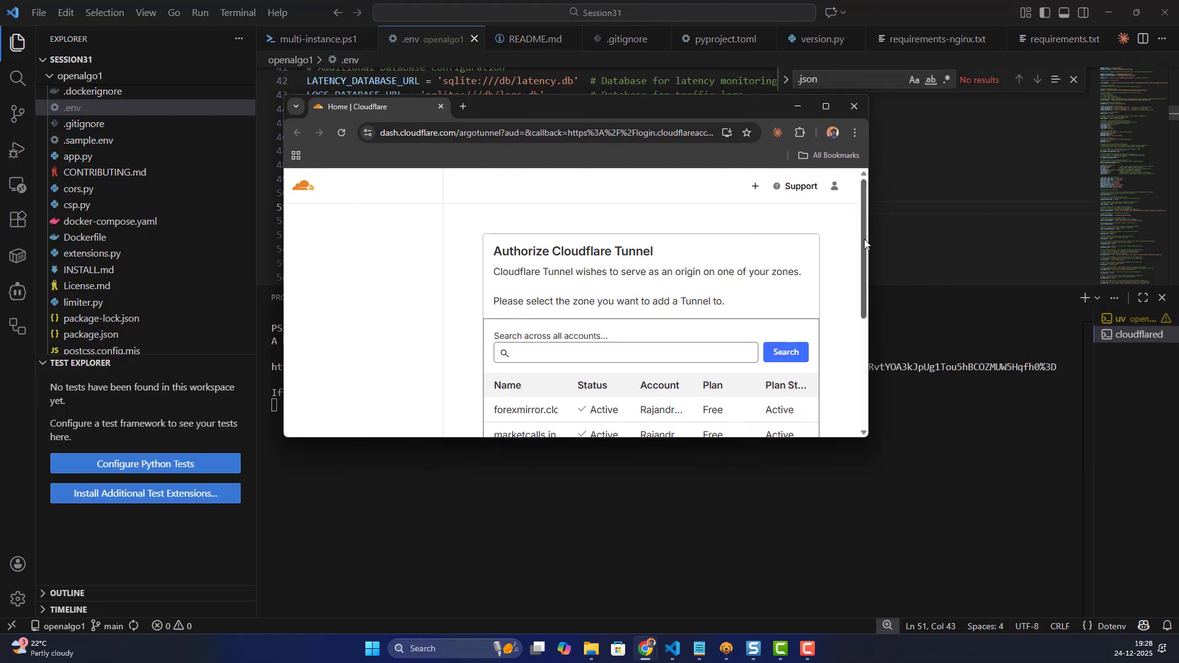
{"action": "left_click_drag", "start_coordinate": [865, 238], "coordinate": [858, 306]}
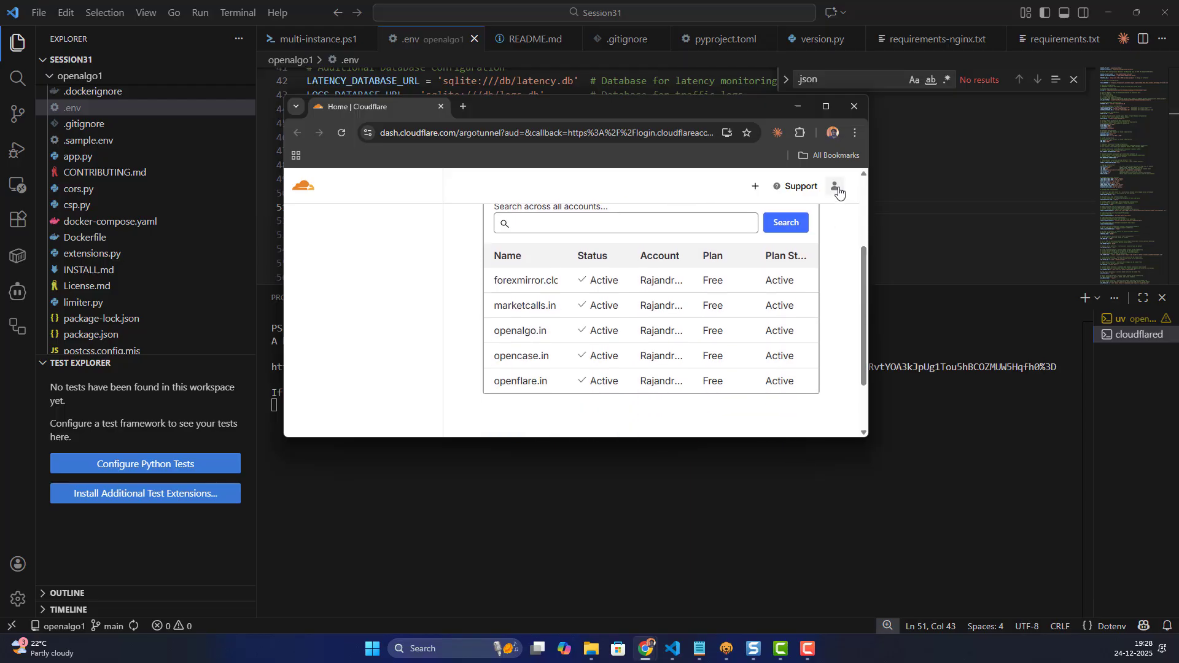
{"action": "left_click_drag", "start_coordinate": [867, 219], "coordinate": [1029, 221]}
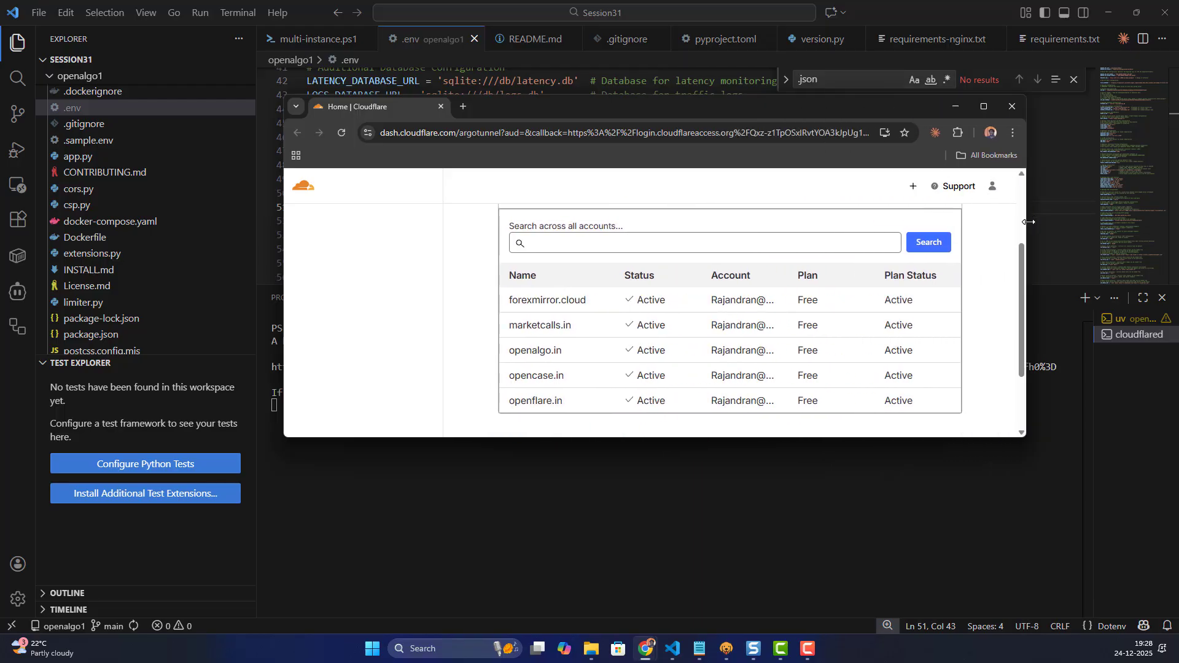
{"action": "left_click_drag", "start_coordinate": [725, 110], "coordinate": [646, 104]}
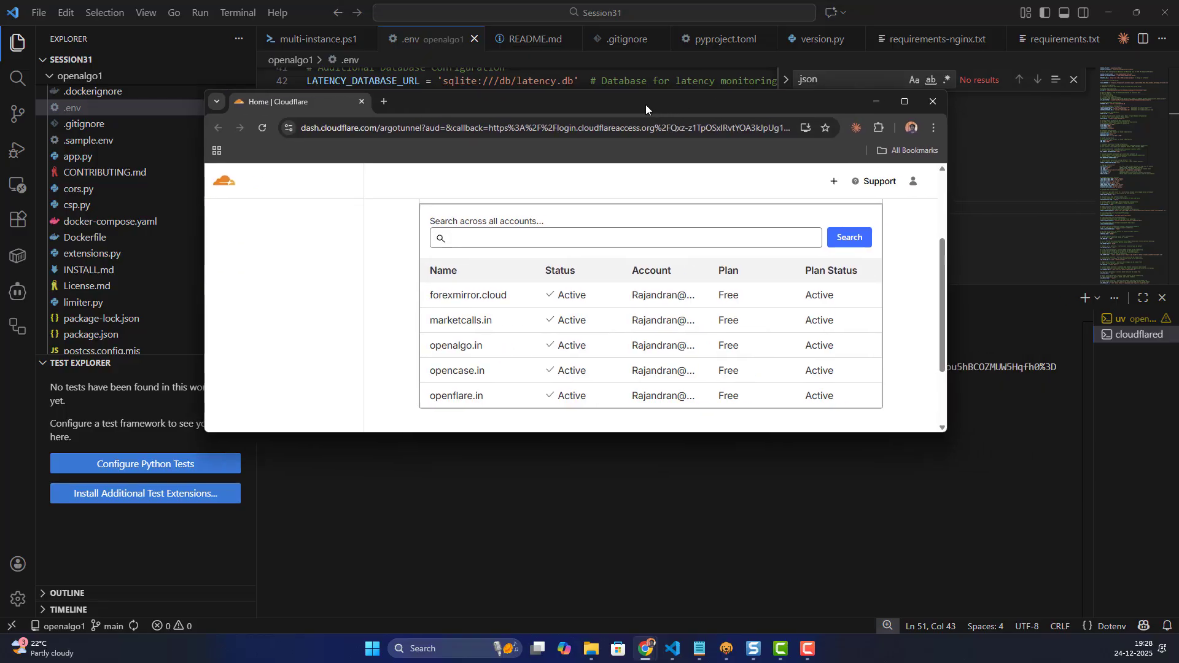
{"action": "left_click", "coordinate": [451, 350]}
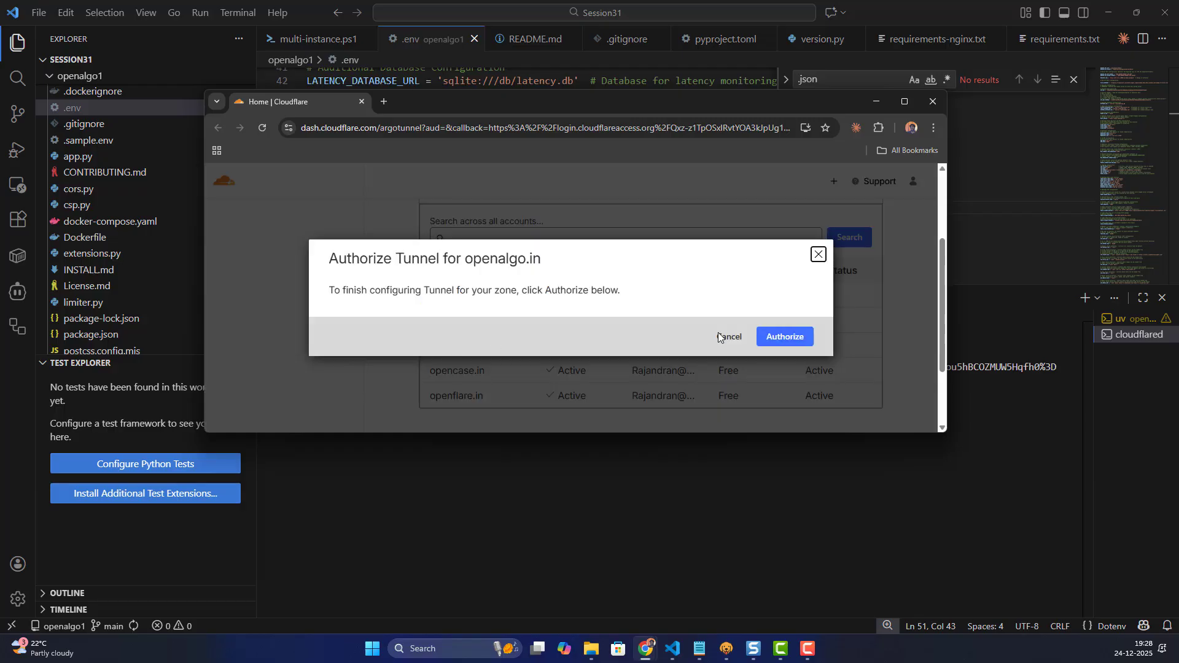
{"action": "left_click", "coordinate": [783, 337]}
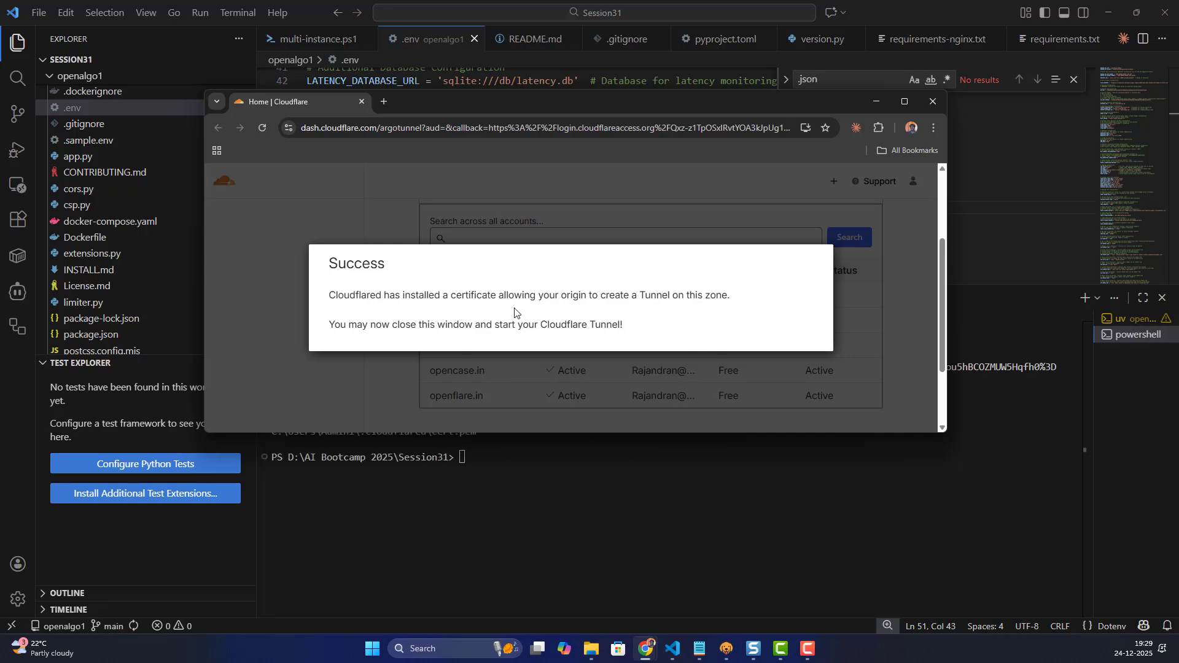
- Close the authorization window and copy the saved cert.pem credentials path
{"action": "left_click", "coordinate": [932, 102]}
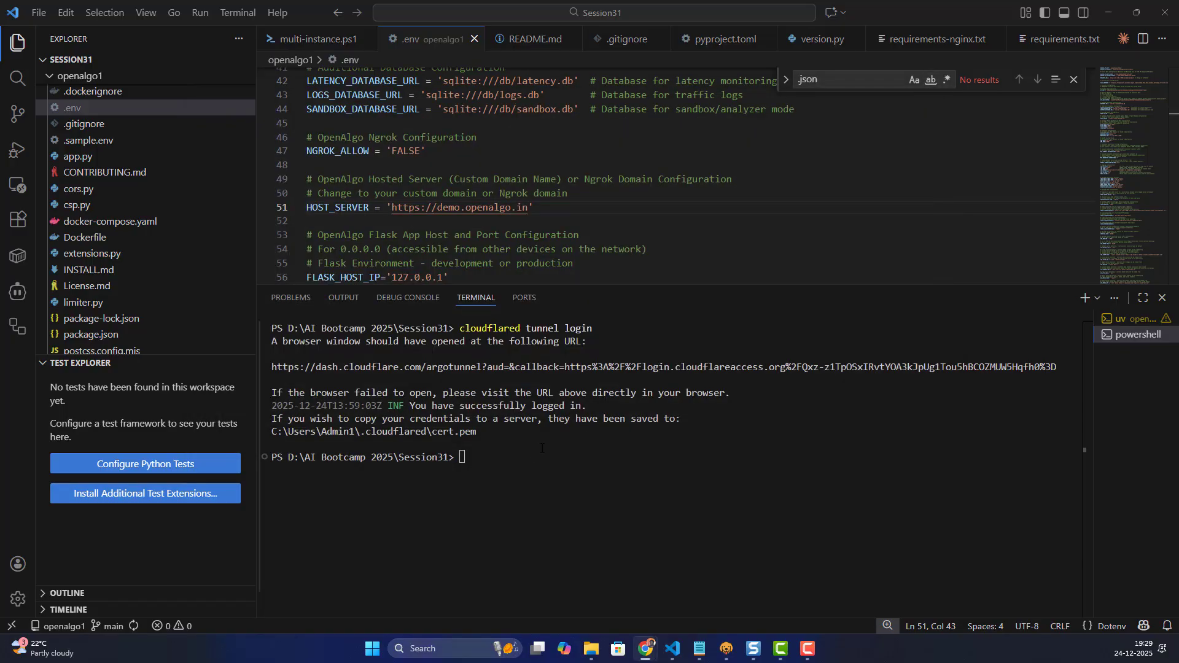
{"action": "left_click_drag", "start_coordinate": [487, 431], "coordinate": [428, 431]}
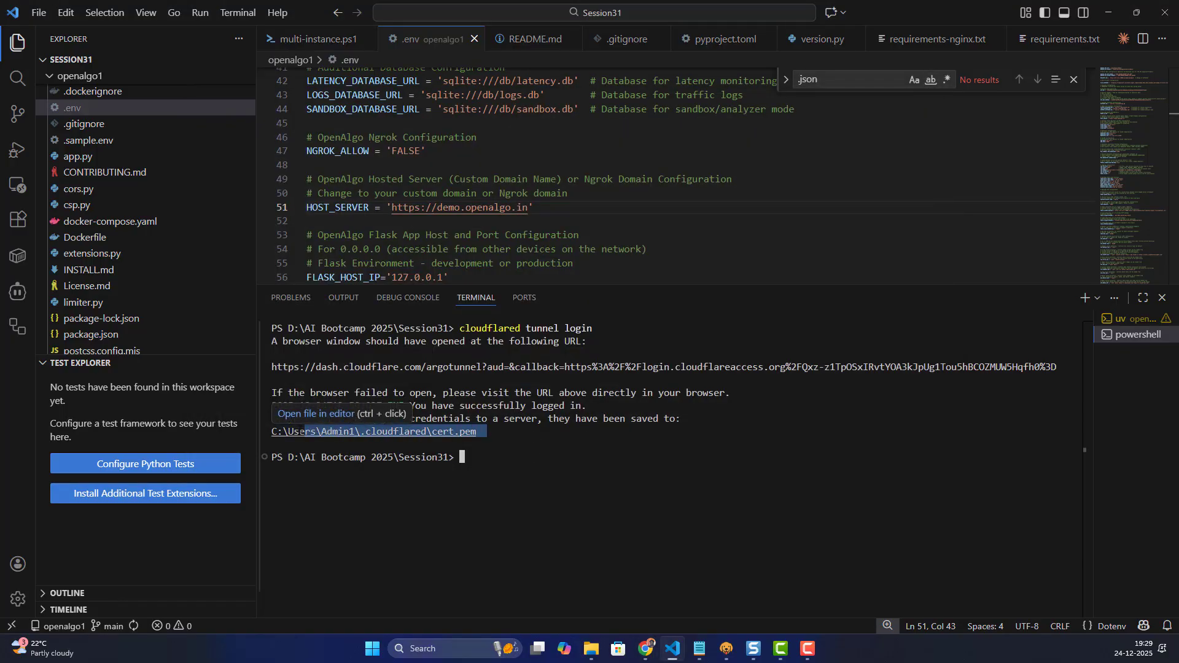
{"action": "left_click_drag", "start_coordinate": [297, 431], "coordinate": [273, 431]}
{"action": "key", "text": "ctrl+c"}
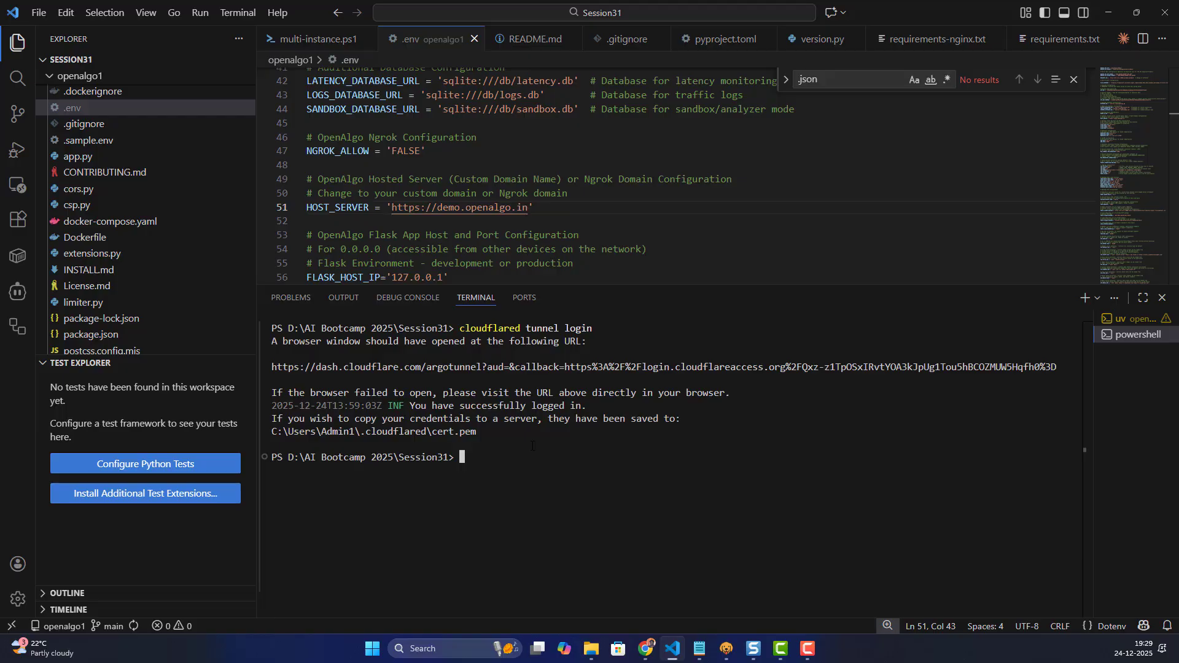
{"action": "left_click", "coordinate": [645, 648]}
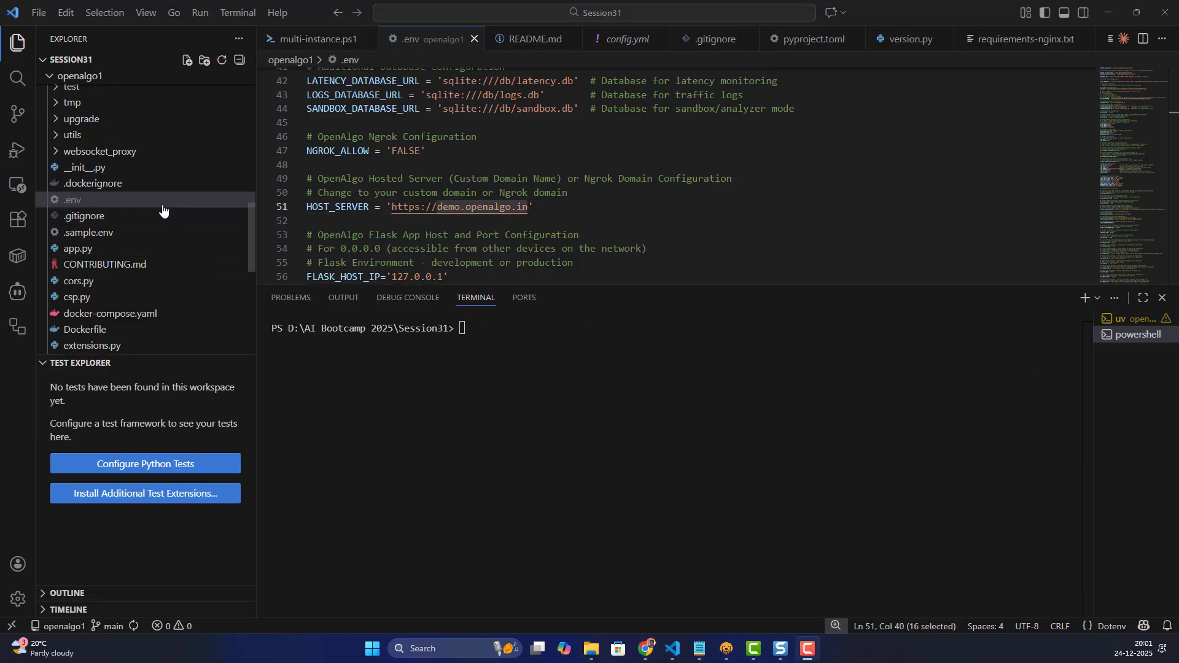
{"action": "scroll", "coordinate": [163, 210], "scroll_direction": "up", "scroll_amount": 5}
{"action": "scroll", "coordinate": [162, 210], "scroll_direction": "up", "scroll_amount": 3}
{"action": "scroll", "coordinate": [163, 210], "scroll_direction": "up", "scroll_amount": 3}
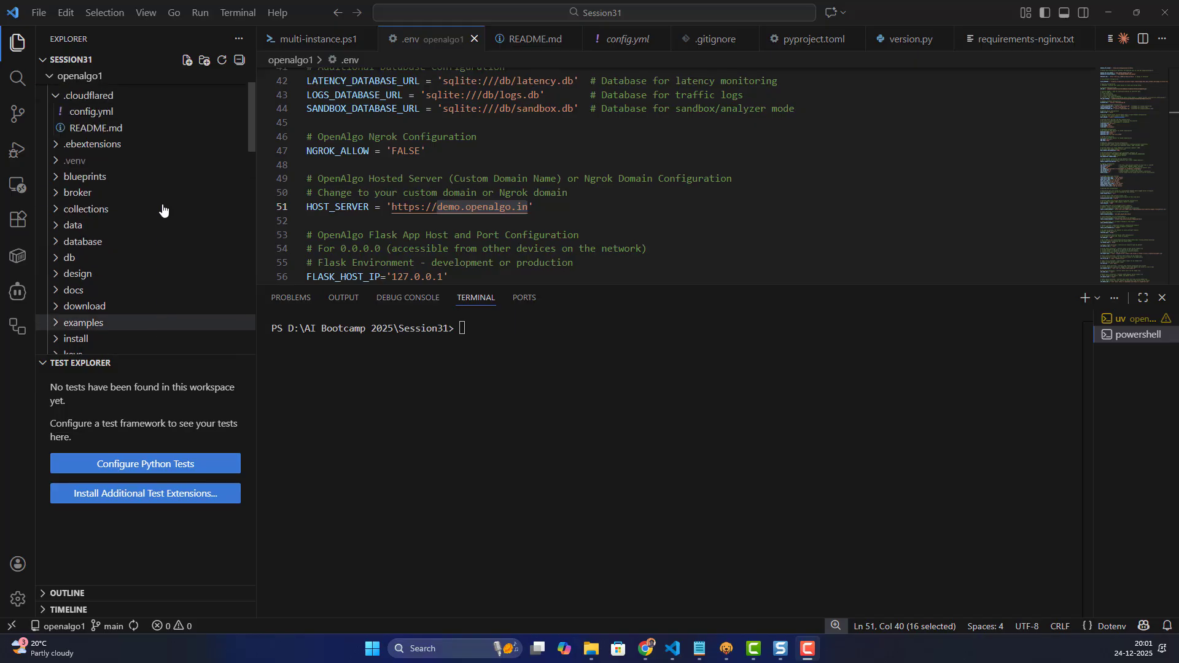
{"action": "scroll", "coordinate": [163, 210], "scroll_direction": "up", "scroll_amount": 1}
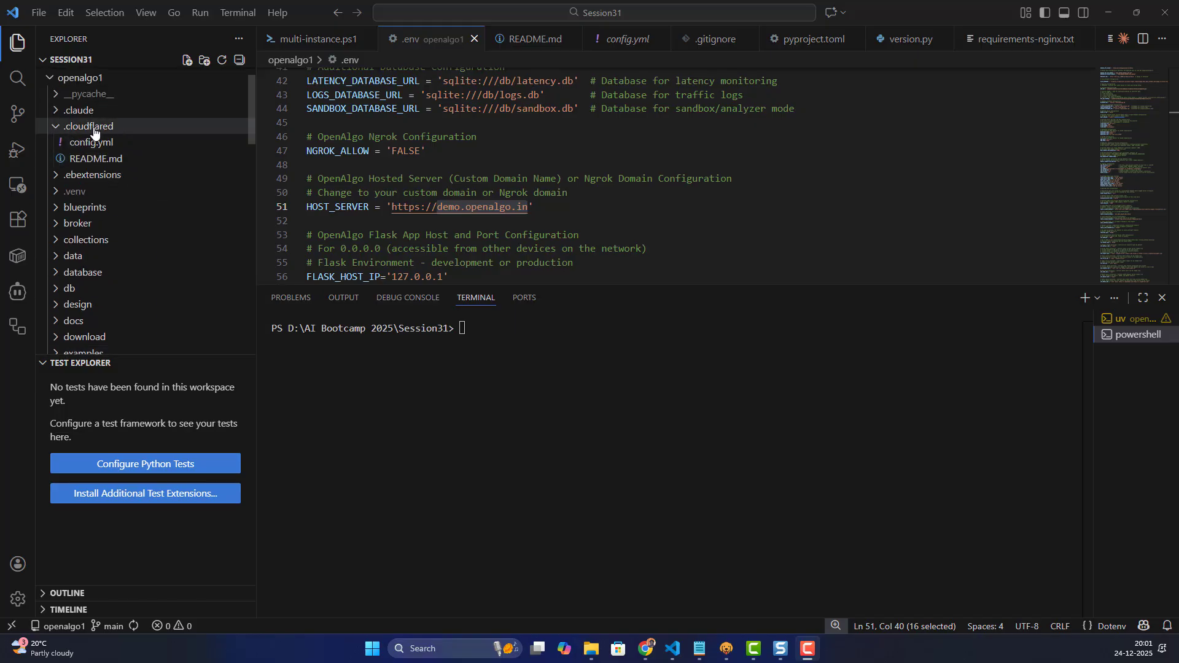
- Open .cloudflared/config.yml, change the hostname demo.example.com to demo.openalgo.in, and save
{"action": "left_click", "coordinate": [88, 143]}
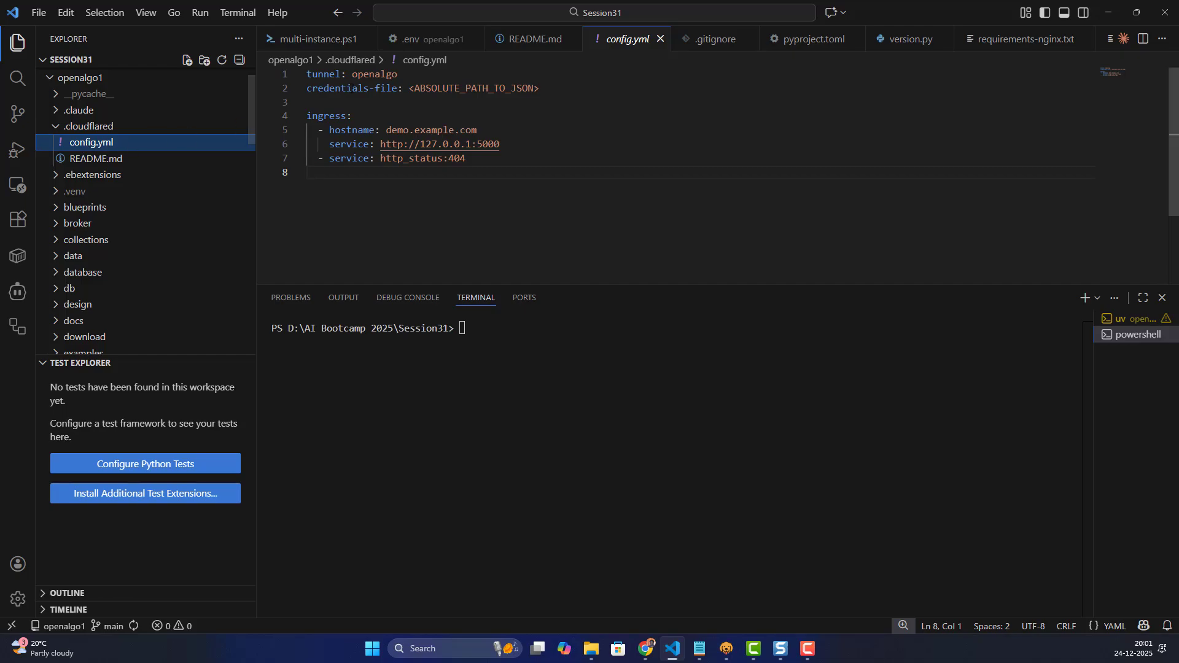
{"action": "left_click", "coordinate": [364, 74]}
{"action": "double_click", "coordinate": [364, 74]}
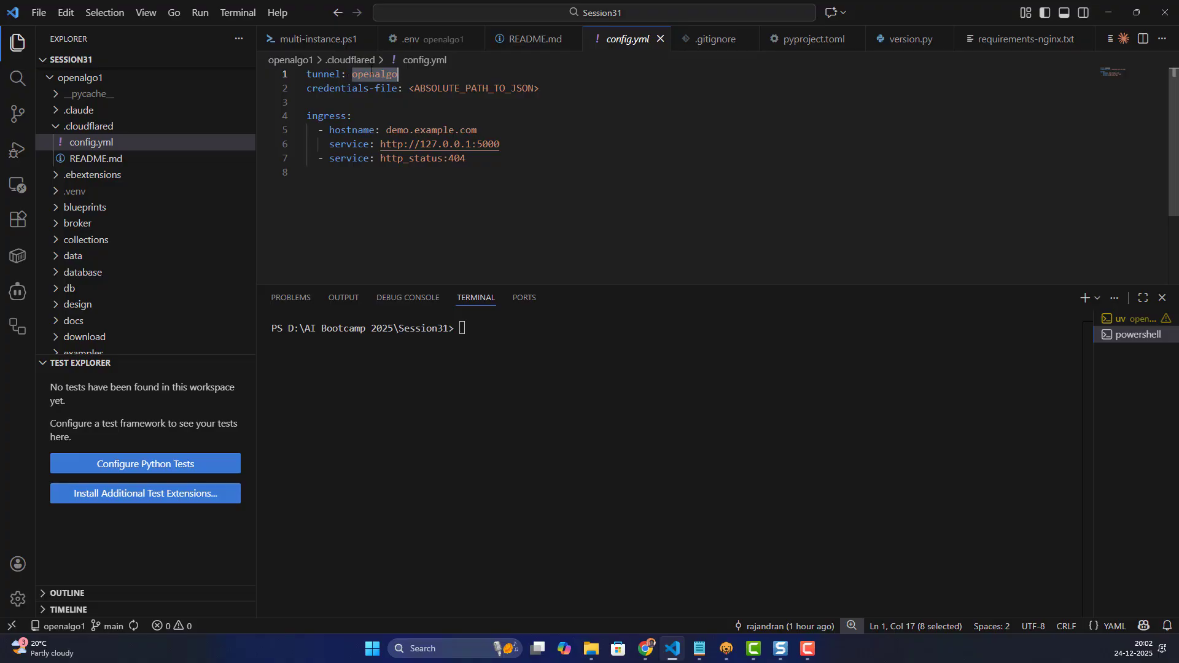
{"action": "left_click_drag", "start_coordinate": [408, 89], "coordinate": [568, 89]}
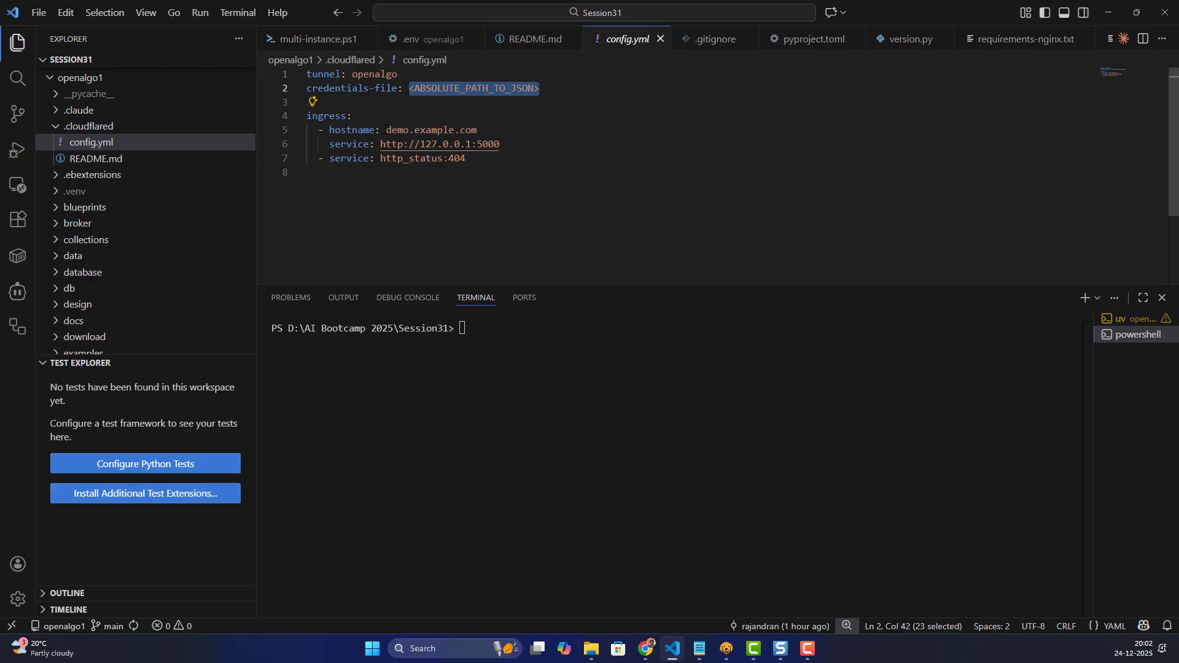
{"action": "left_click_drag", "start_coordinate": [387, 130], "coordinate": [490, 128]}
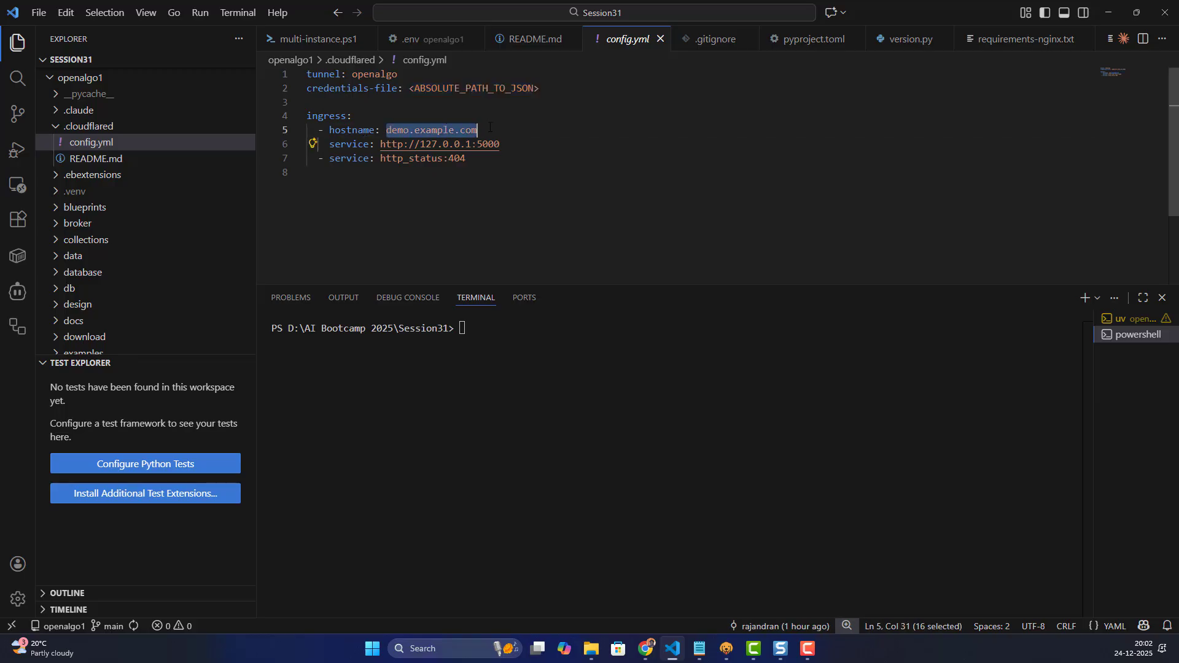
{"action": "type", "text": "demo.openalgo.in"}
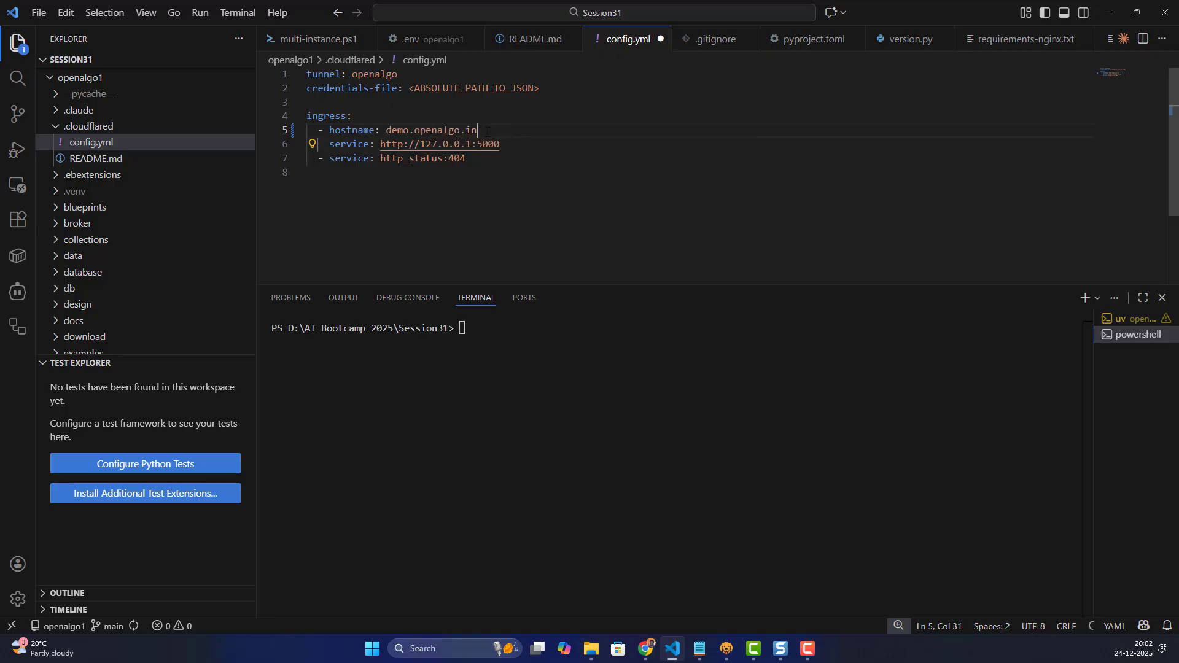
{"action": "key", "text": "ctrl+s"}
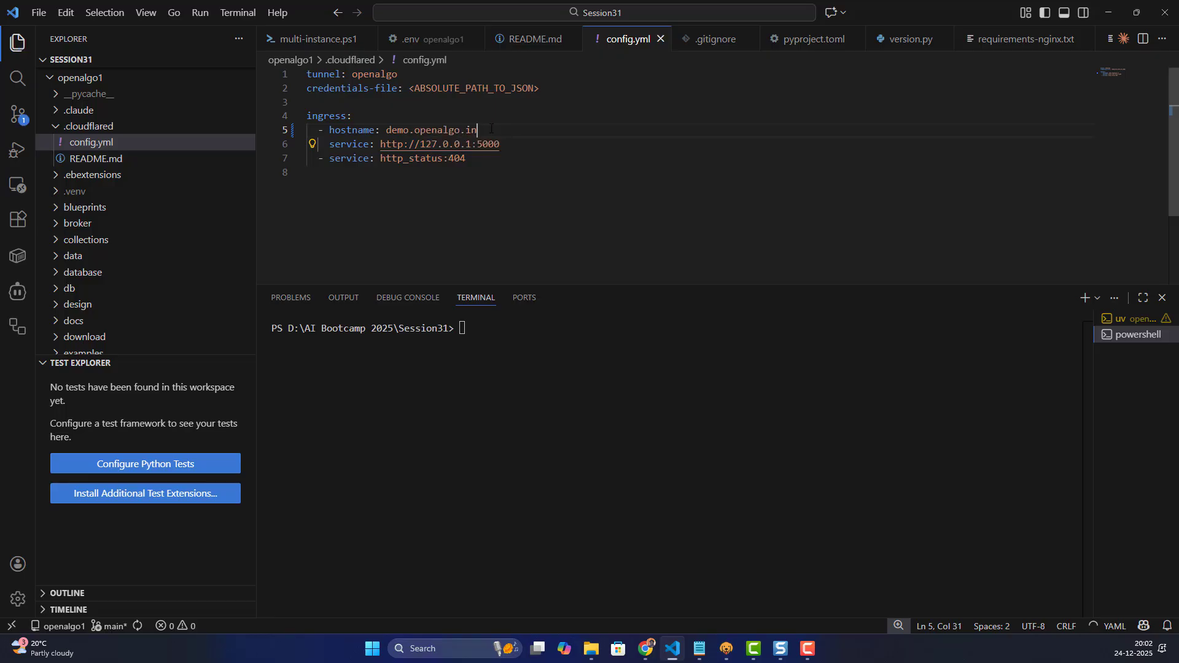
{"action": "left_click", "coordinate": [433, 43]}
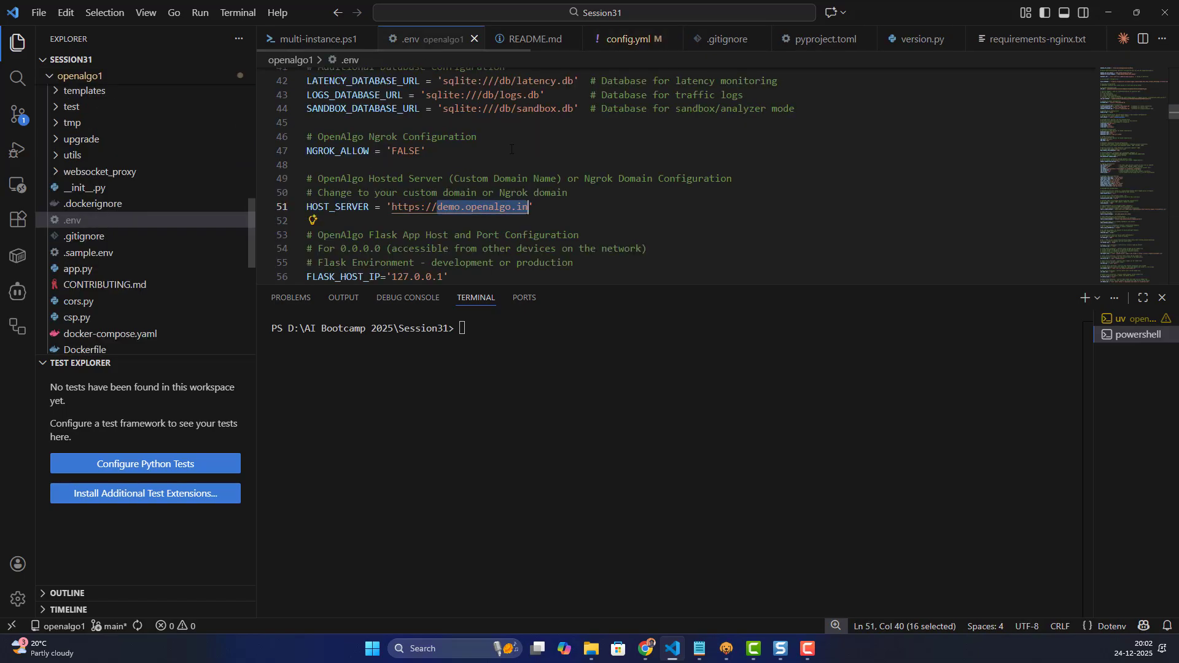
{"action": "left_click", "coordinate": [619, 43]}
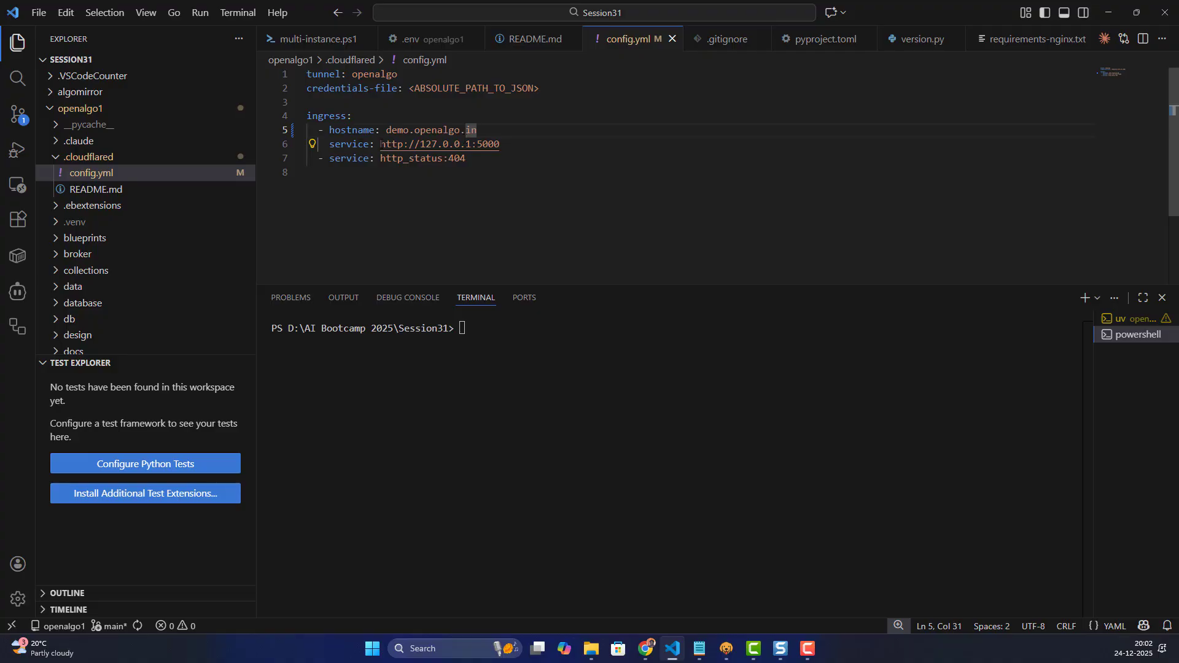
{"action": "left_click_drag", "start_coordinate": [381, 144], "coordinate": [509, 144]}
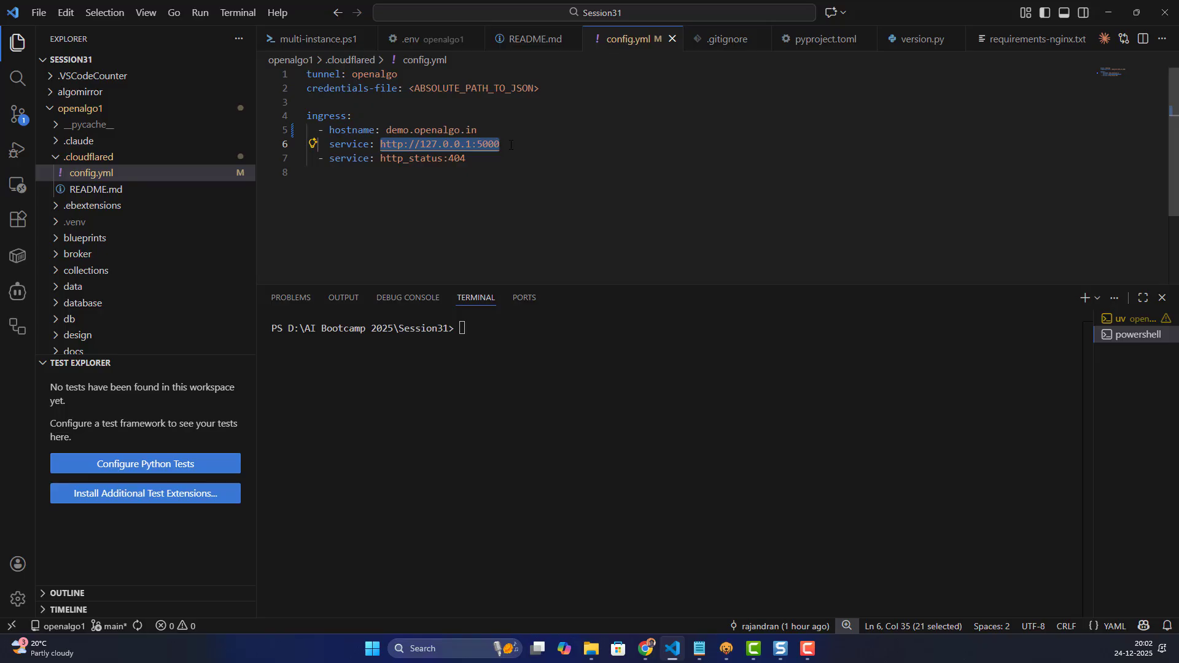
{"action": "left_click", "coordinate": [509, 145]}
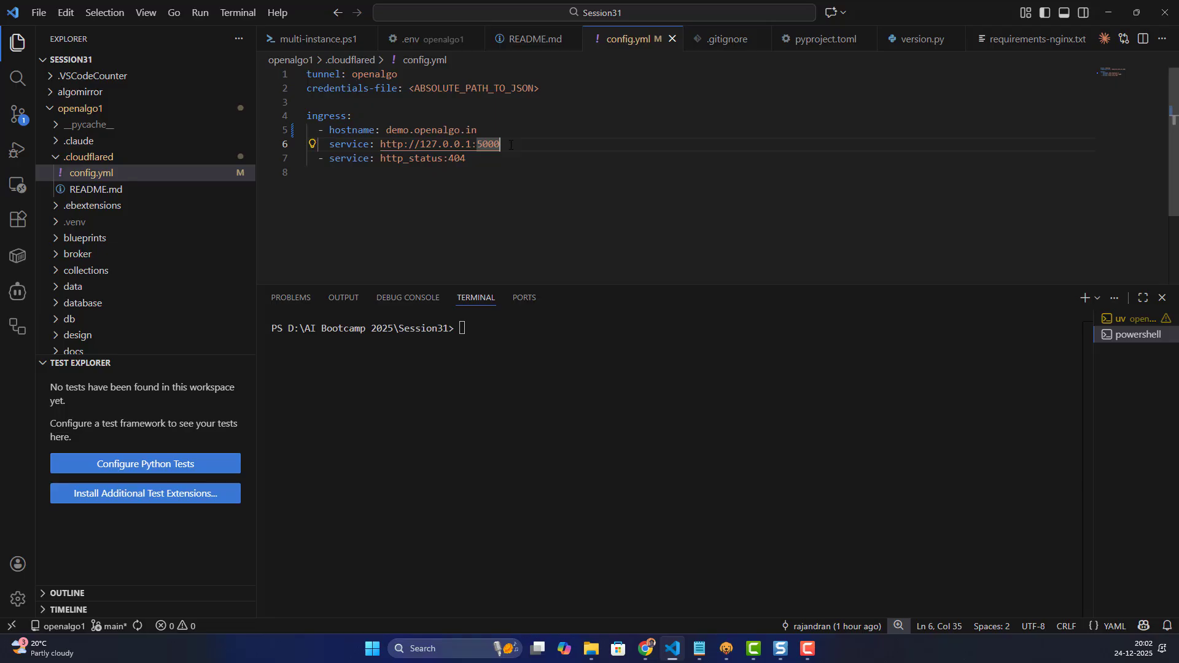
{"action": "left_click", "coordinate": [570, 322]}
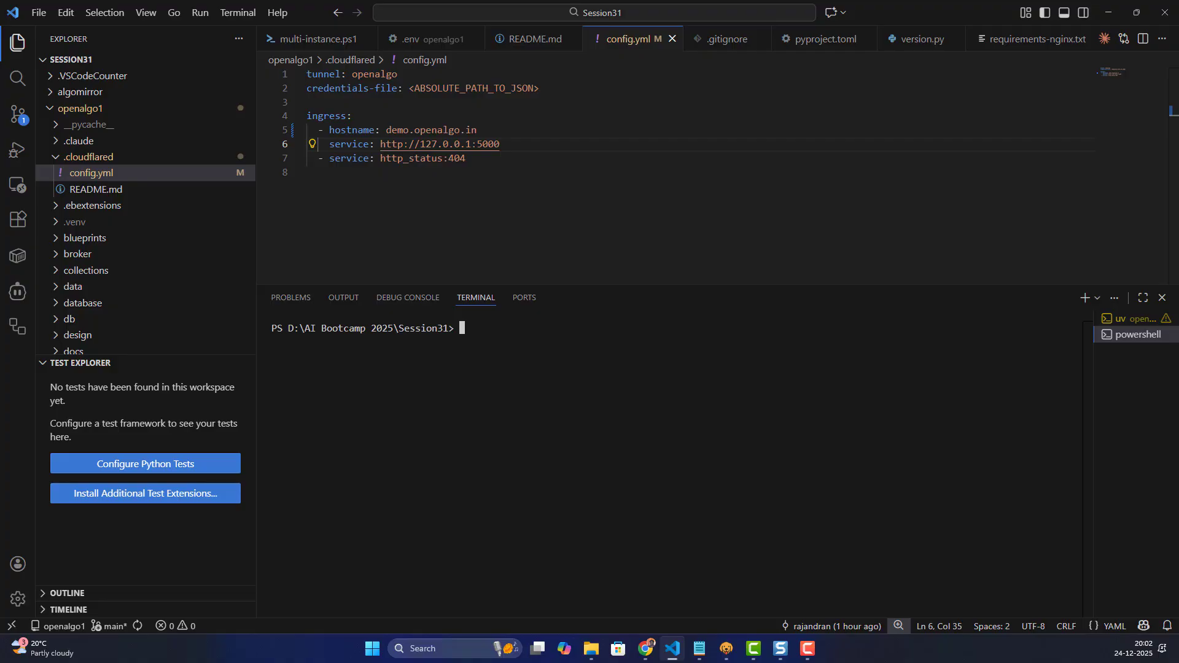
- Create the openalgo tunnel with 'cloudflared tunnel create openalgo' and copy its credentials file path
{"action": "key", "text": "alt+Tab"}
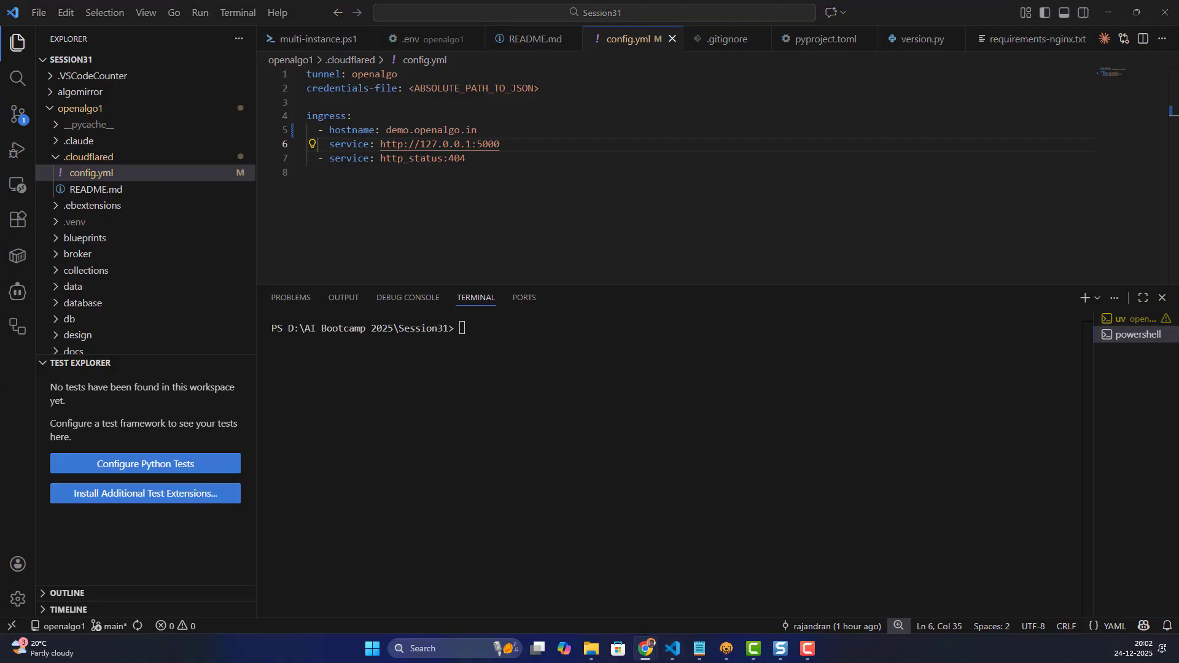
{"action": "left_click", "coordinate": [785, 385]}
{"action": "type", "text": "cloudflared tunnel create openalgo"}
{"action": "key", "text": "Return"}
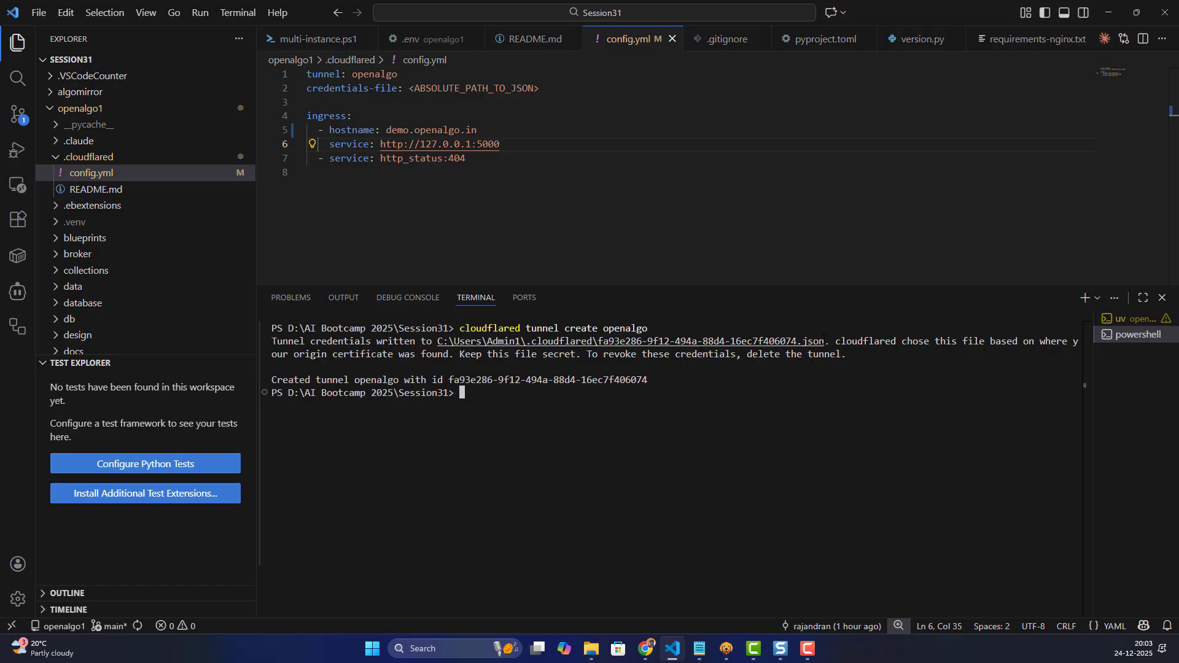
{"action": "left_click_drag", "start_coordinate": [825, 341], "coordinate": [436, 341]}
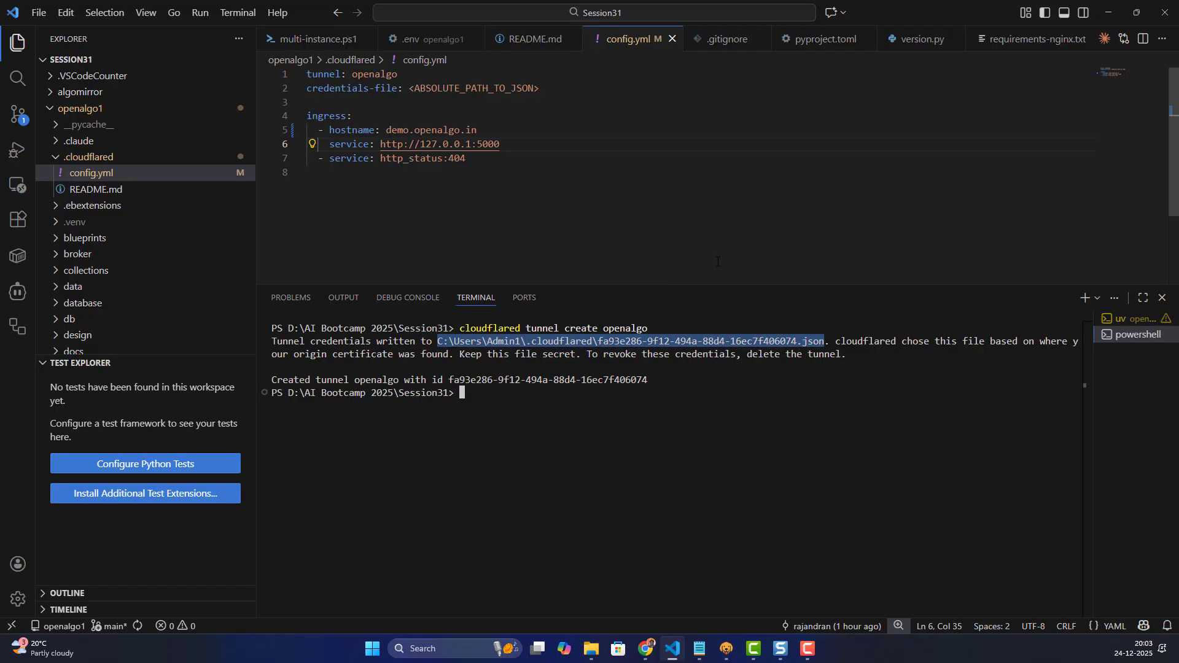
{"action": "key", "text": "ctrl+c"}
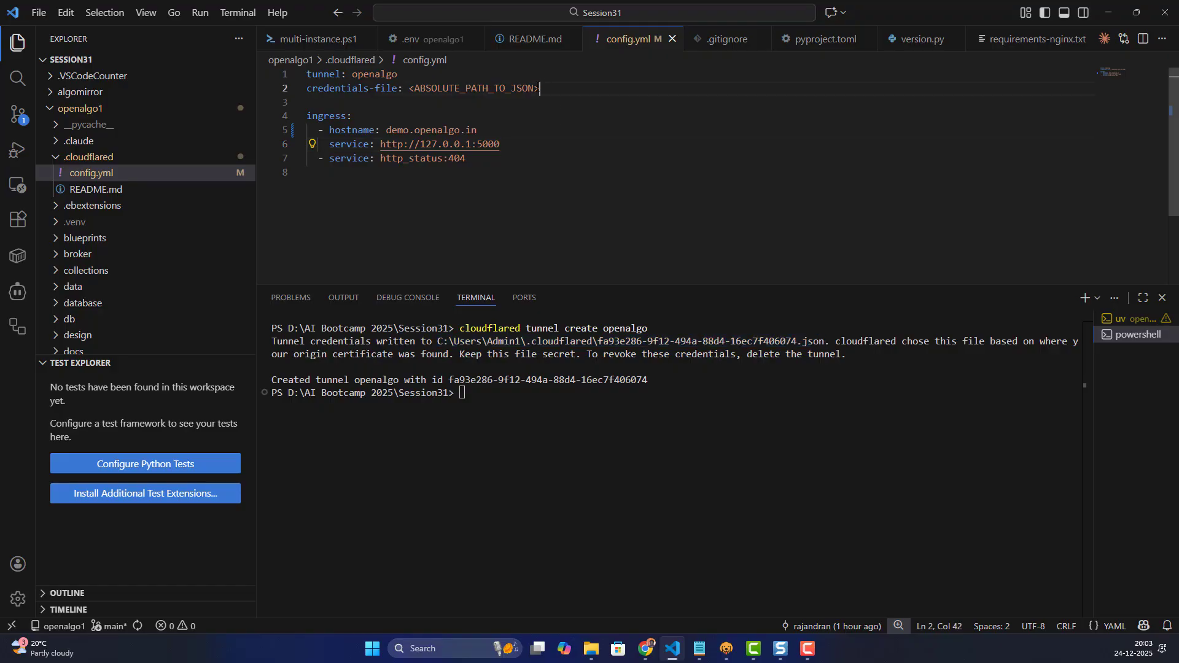
- Replace config.yml's <ABSOLUTE_PATH_TO_JSON> placeholder with the copied credentials path and save
{"action": "left_click_drag", "start_coordinate": [543, 88], "coordinate": [411, 88]}
{"action": "key", "text": "ctrl+v"}
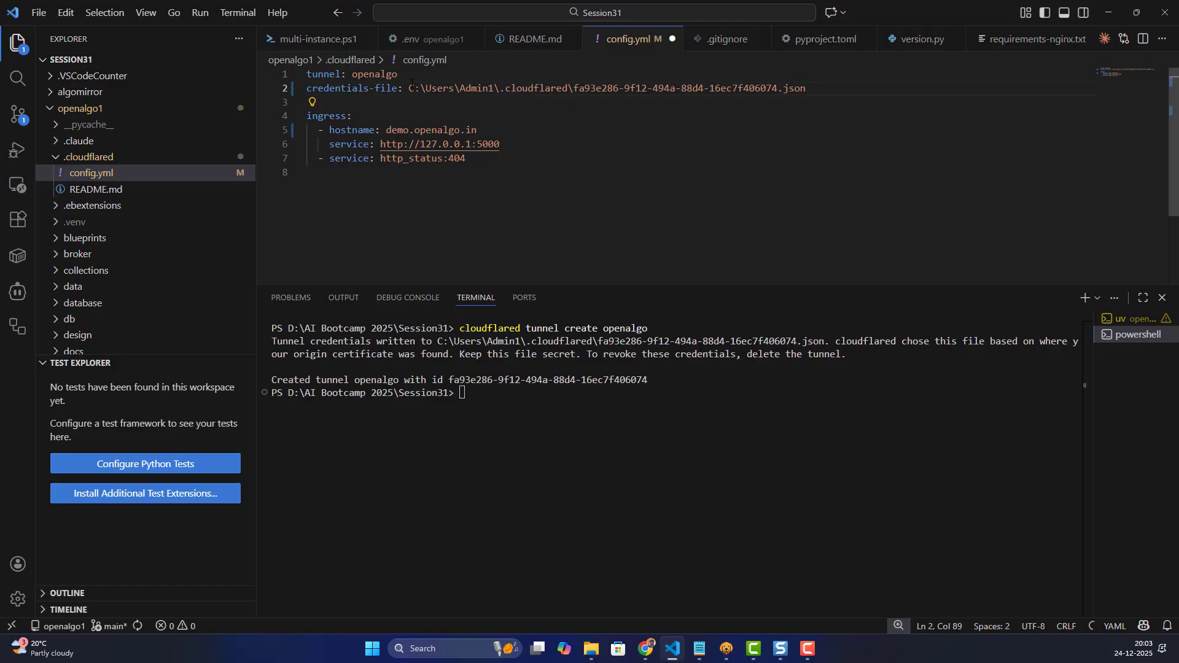
{"action": "key", "text": "ctrl+s"}
{"action": "left_click_drag", "start_coordinate": [805, 88], "coordinate": [398, 87]}
{"action": "left_click", "coordinate": [494, 121]}
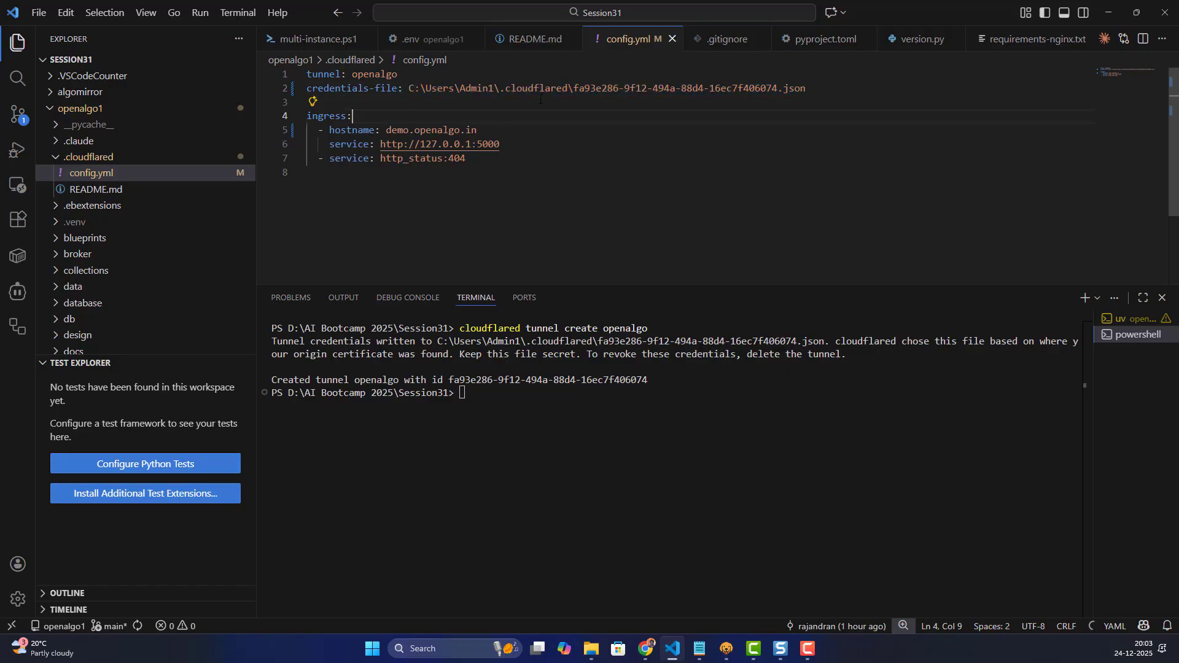
{"action": "left_click", "coordinate": [681, 399]}
{"action": "key", "text": "alt+Tab"}
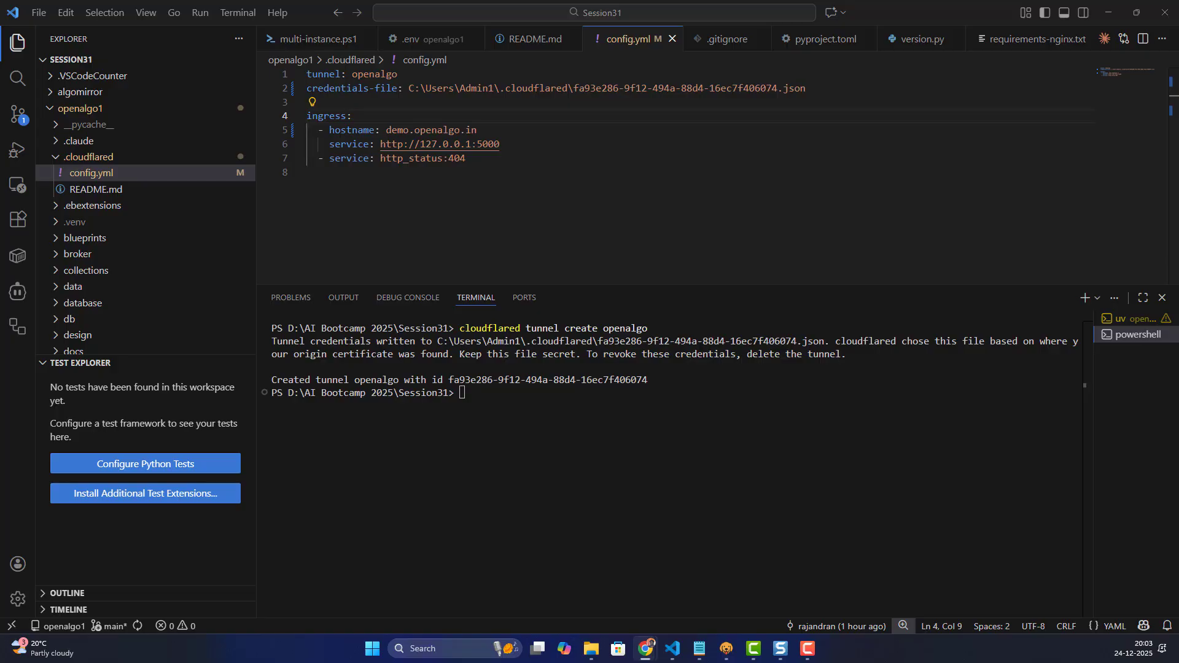
- Run 'cloudflared tunnel route dns openalgo demo.openalgo.in' and confirm the Added CNAME output
{"action": "key", "text": "alt+Tab"}
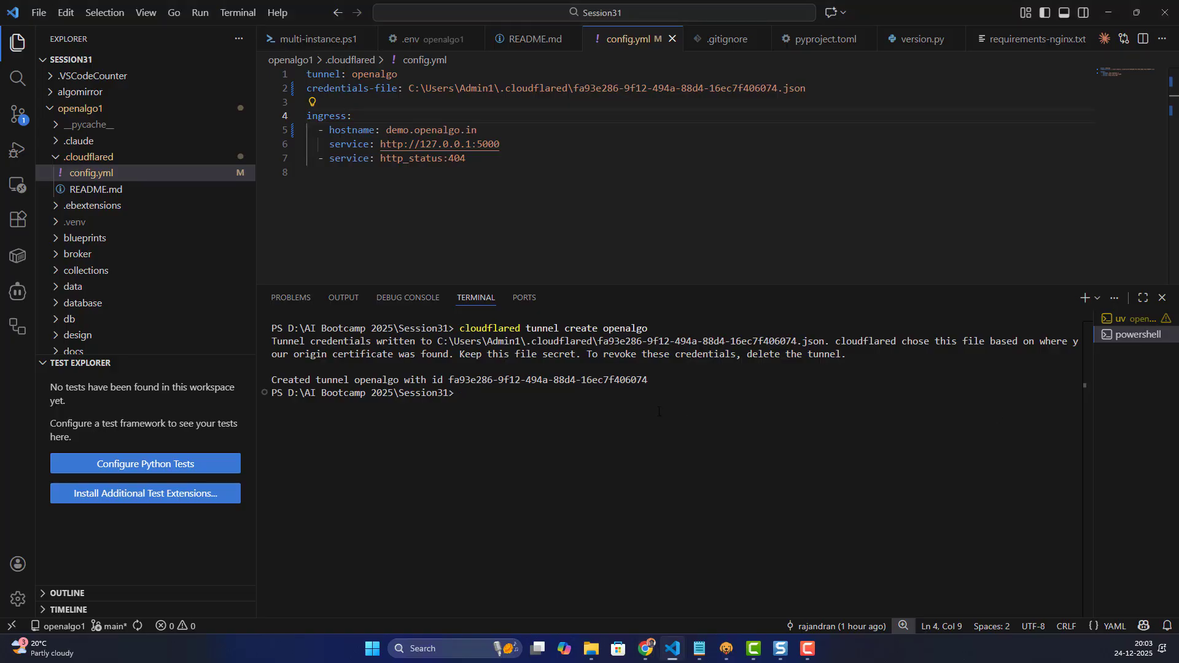
{"action": "key", "text": "ctrl+v"}
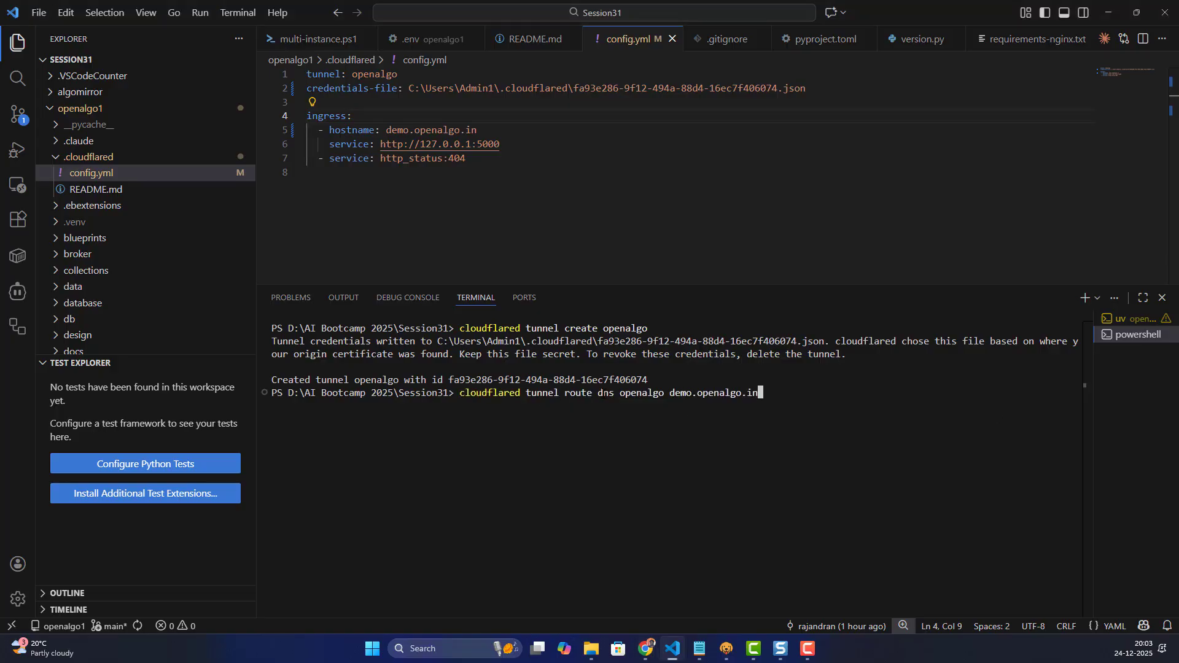
{"action": "double_click", "coordinate": [641, 392]}
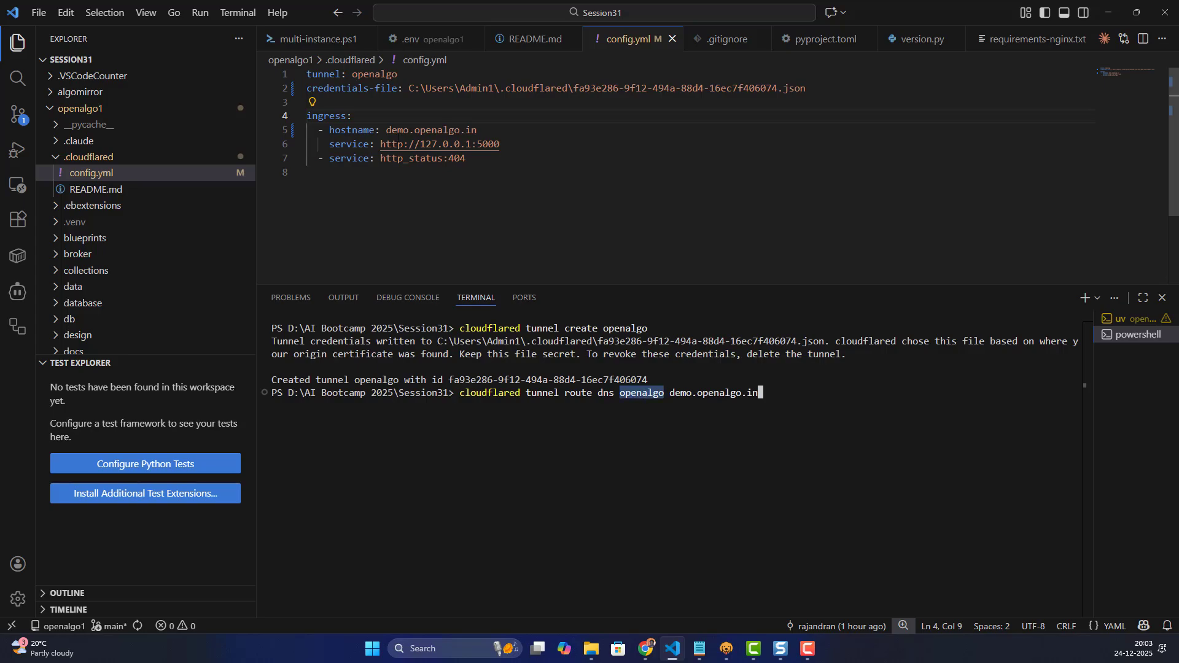
{"action": "double_click", "coordinate": [372, 75]}
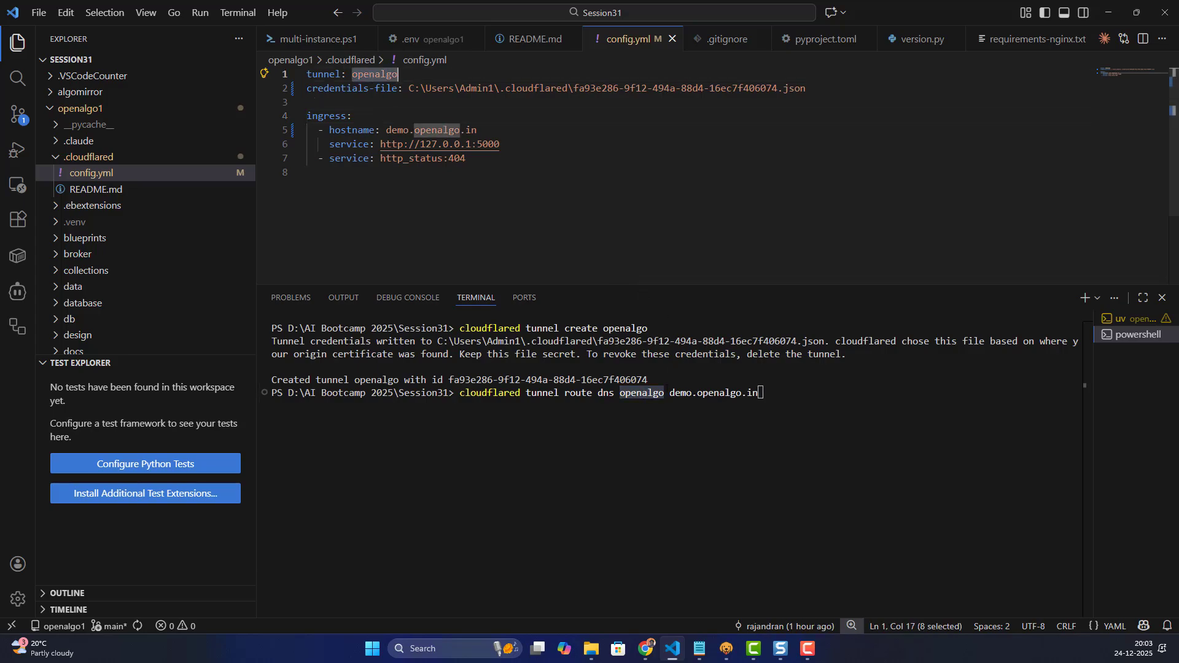
{"action": "left_click_drag", "start_coordinate": [691, 393], "coordinate": [759, 393]}
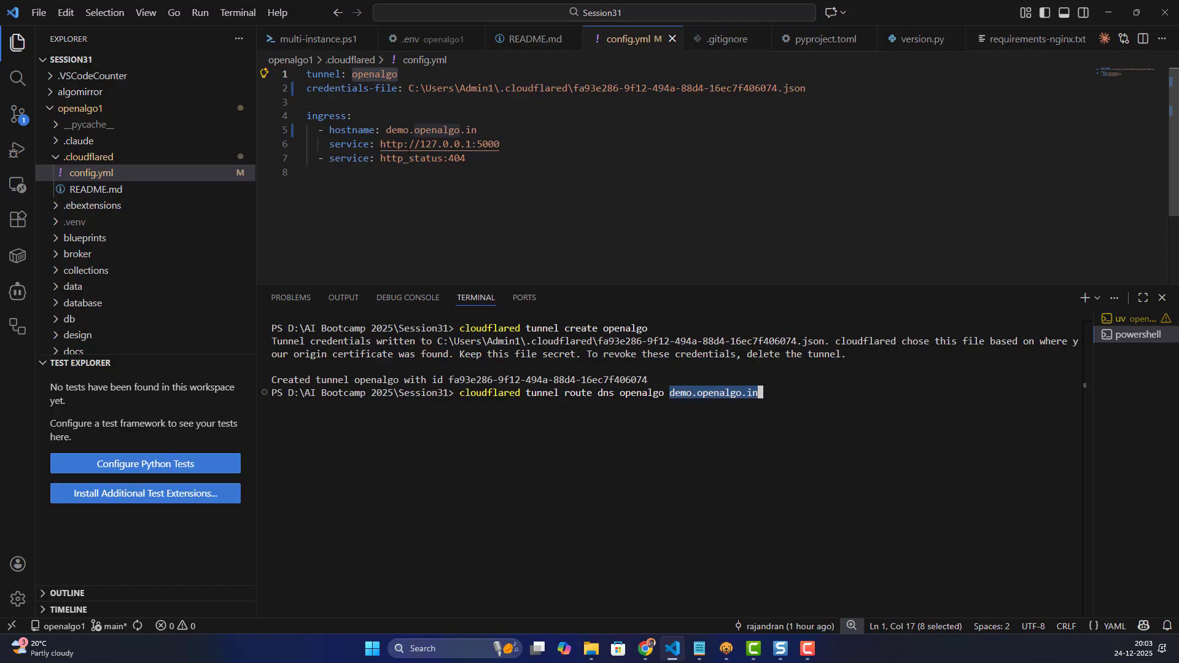
{"action": "left_click_drag", "start_coordinate": [386, 130], "coordinate": [476, 129]}
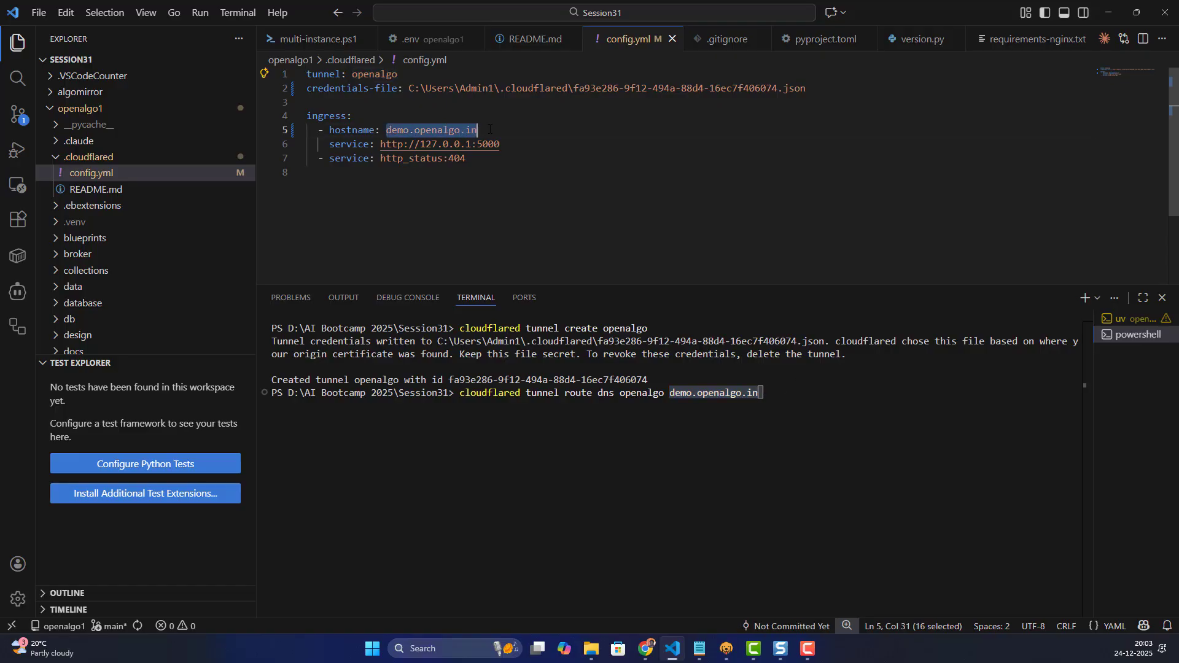
{"action": "left_click", "coordinate": [808, 399]}
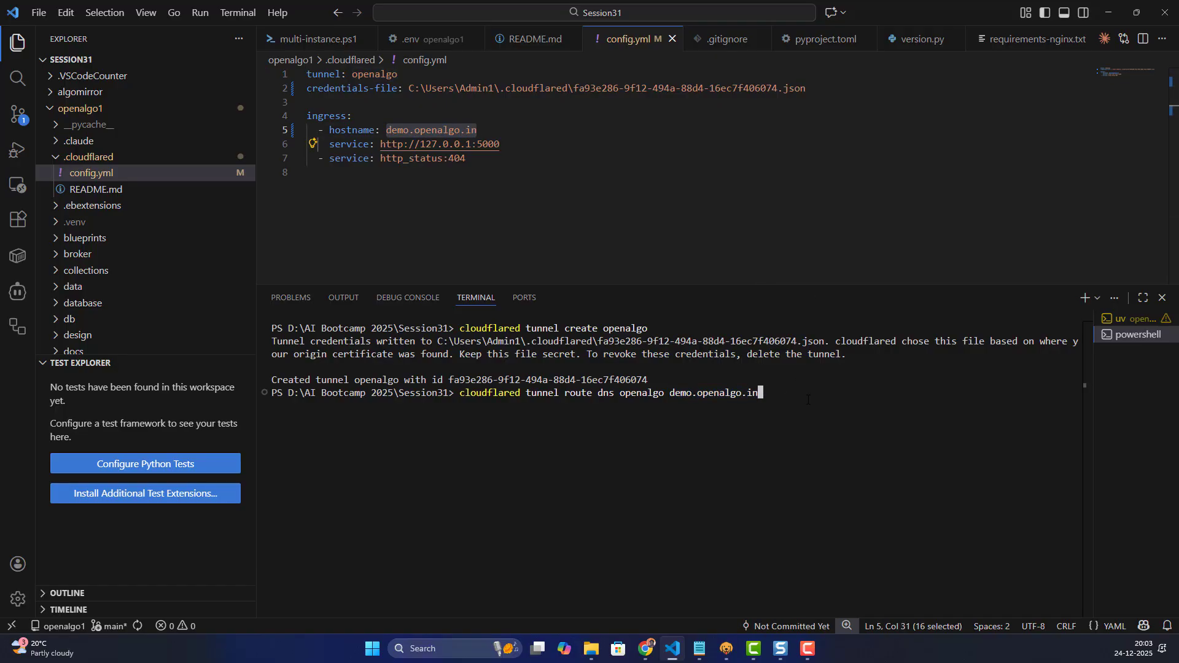
{"action": "key", "text": "Return"}
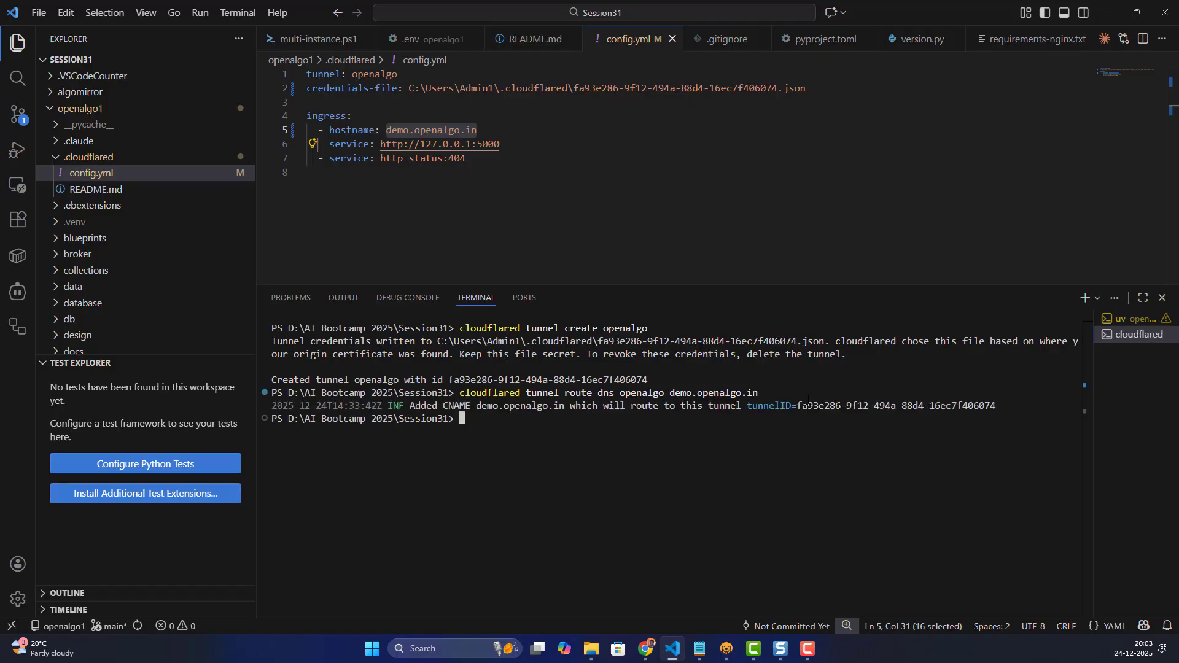
{"action": "left_click_drag", "start_coordinate": [426, 406], "coordinate": [565, 407]}
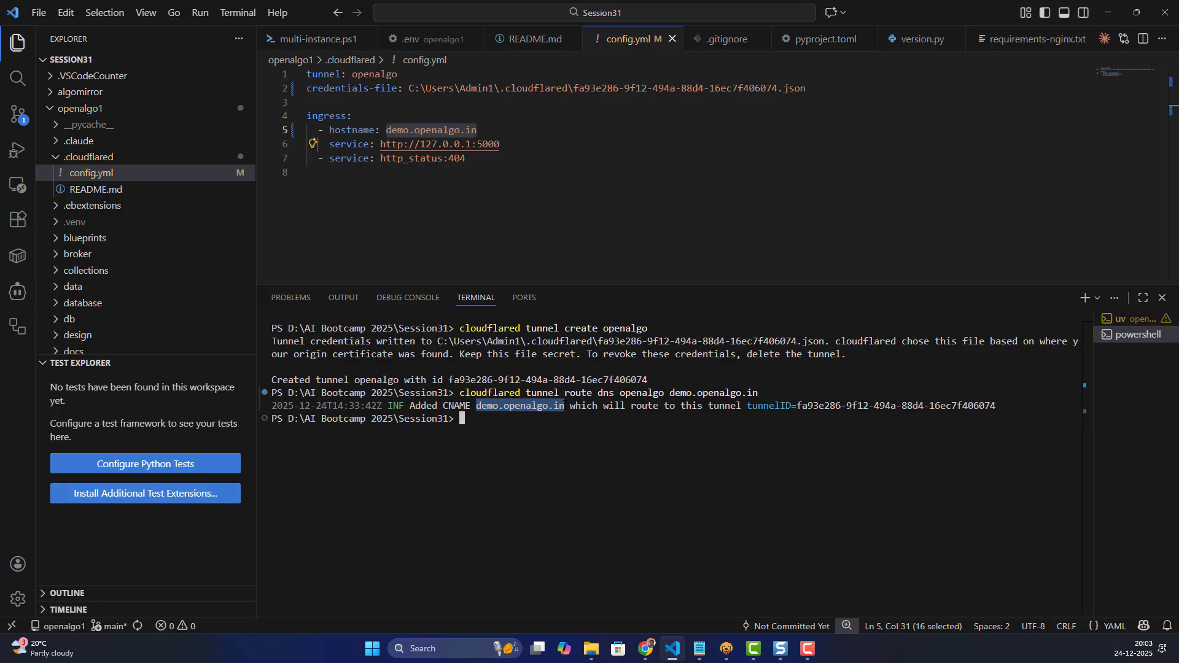
{"action": "left_click", "coordinate": [554, 436]}
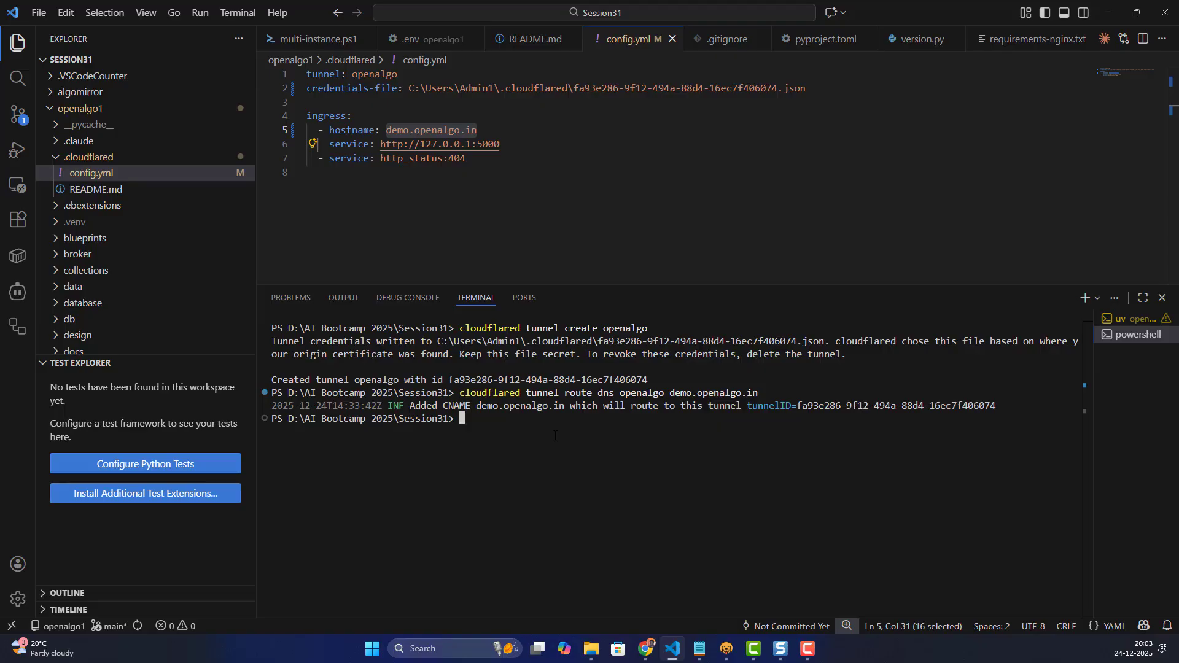
{"action": "type", "text": "cd .\\openalgo1\\"}
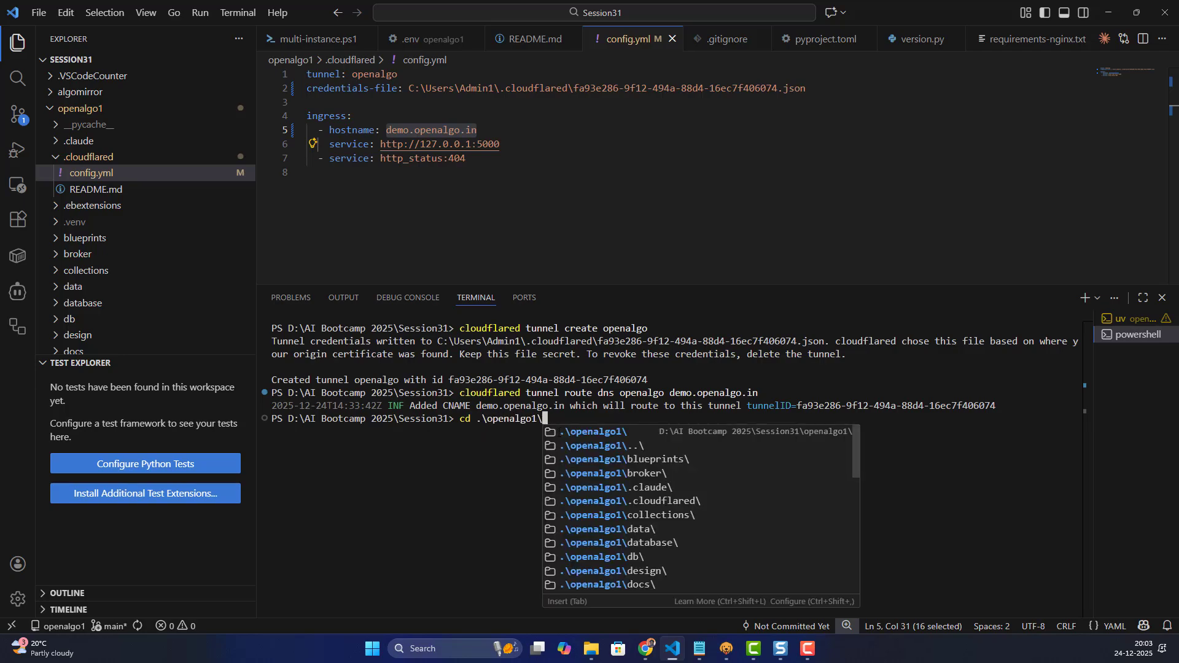
{"action": "type", "text": ".clod"}
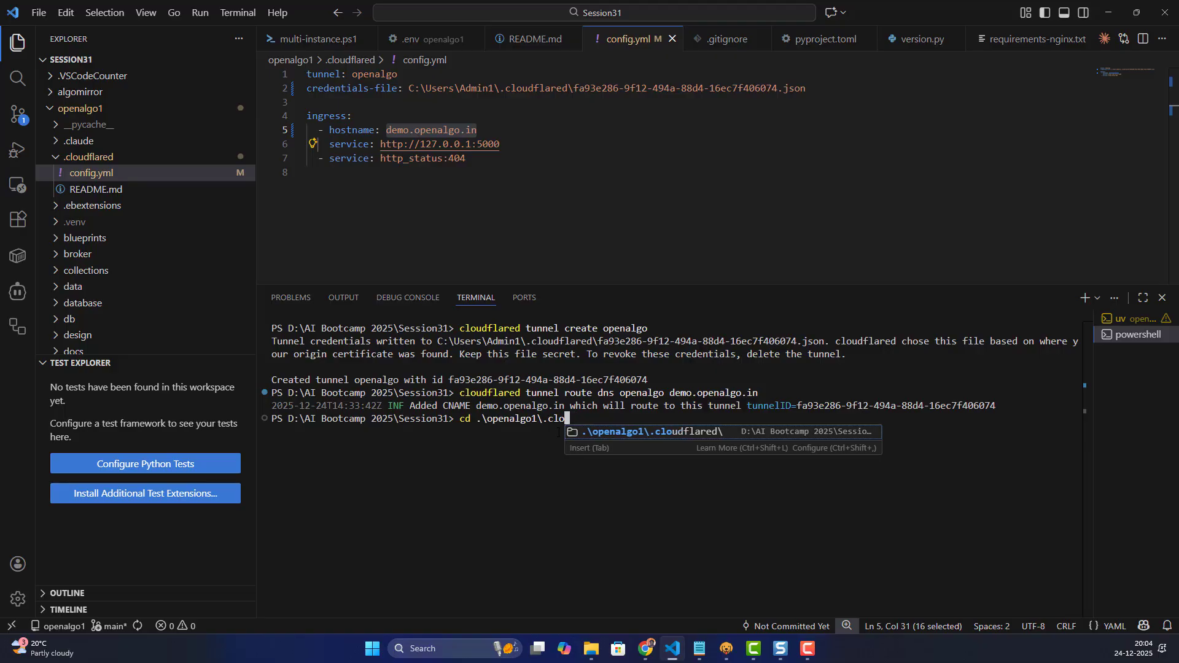
- Change the terminal's directory to the .cloudflared folder
{"action": "key", "text": "Tab"}
{"action": "key", "text": "Return"}
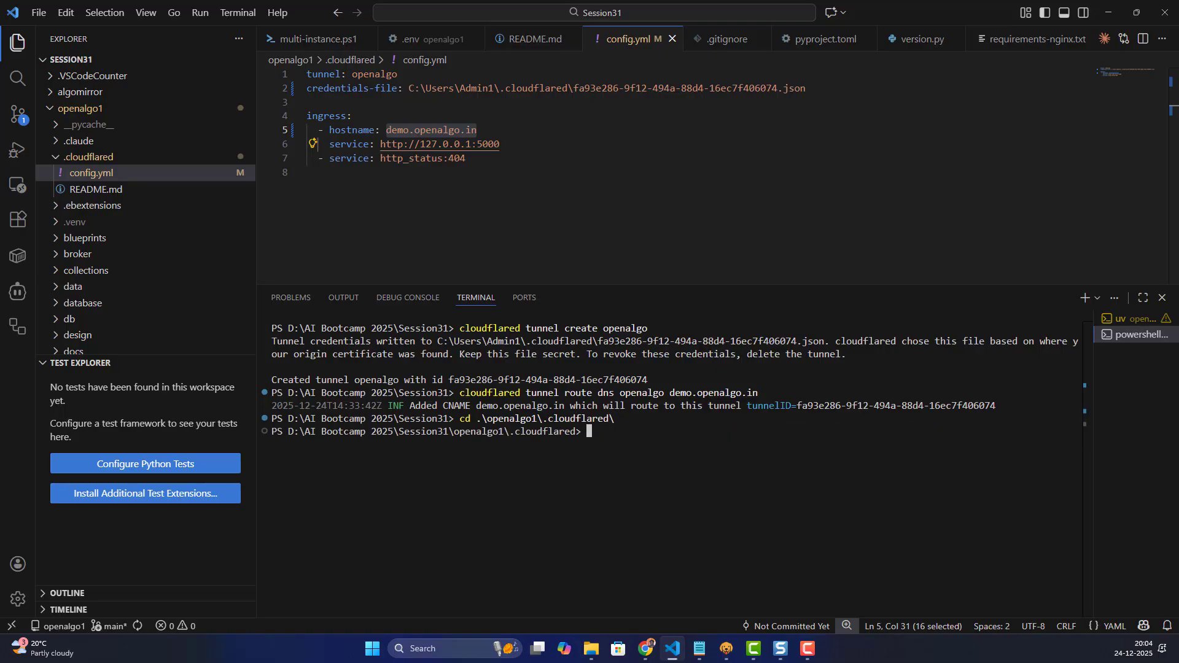
{"action": "left_click", "coordinate": [646, 649]}
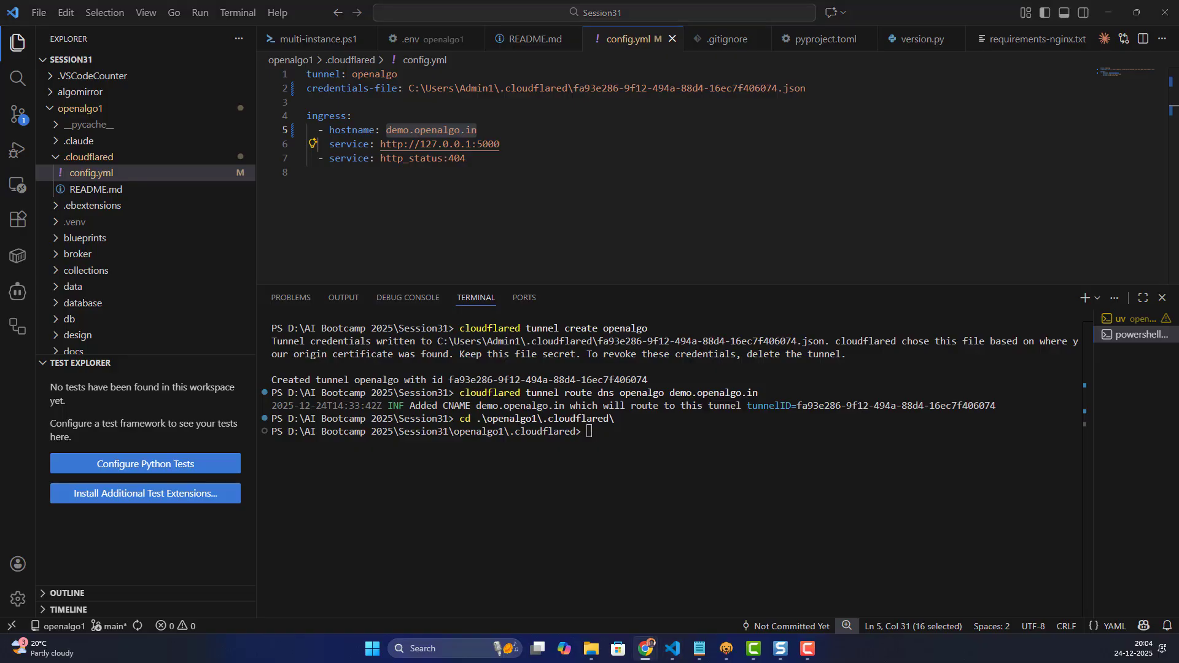
{"action": "left_click", "coordinate": [676, 439]}
- Run 'cloudflared tunnel --config .\config.yml run openalgo', fixing the config path after the first error
{"action": "type", "text": "cloudflared tunnel --config .\\.cloudflared\\cd config.yml run openalgo"}
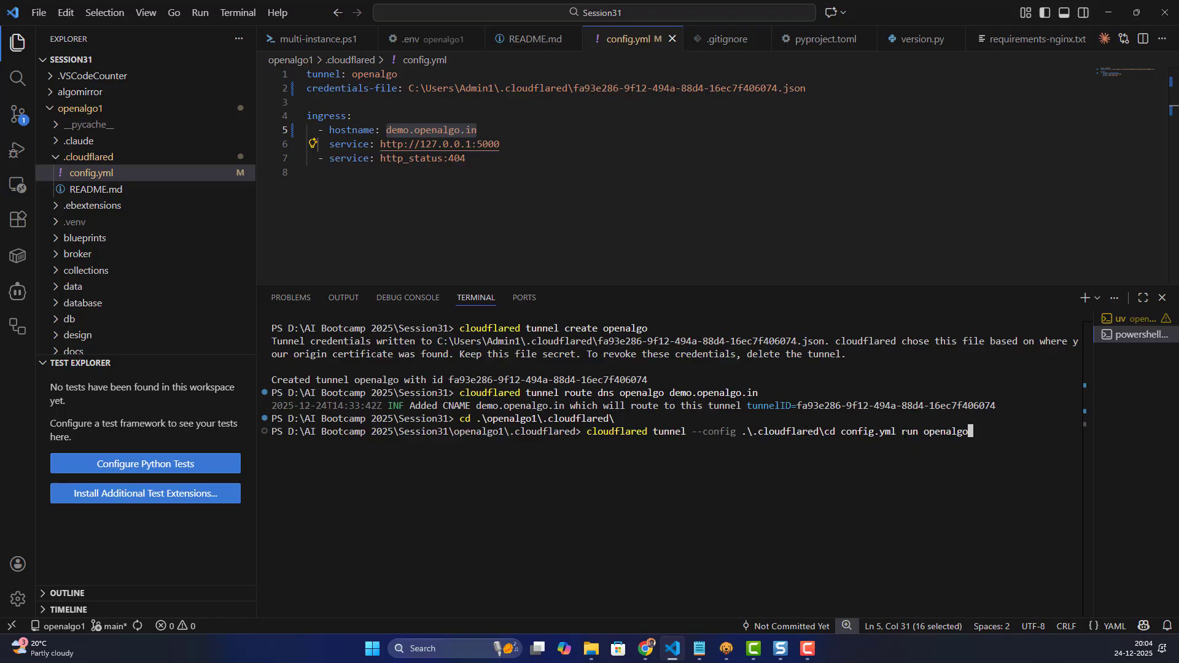
{"action": "key", "text": "Left"}
{"action": "key", "text": "Left"}
{"action": "key", "text": "Left"}
{"action": "key", "text": "Left"}
{"action": "key", "text": "Left"}
{"action": "key", "text": "Left"}
{"action": "key", "text": "Left"}
{"action": "key", "text": "Left"}
{"action": "key", "text": "Left"}
{"action": "key", "text": "Left"}
{"action": "key", "text": "BackSpace"}
{"action": "key", "text": "BackSpace"}
{"action": "key", "text": "BackSpace"}
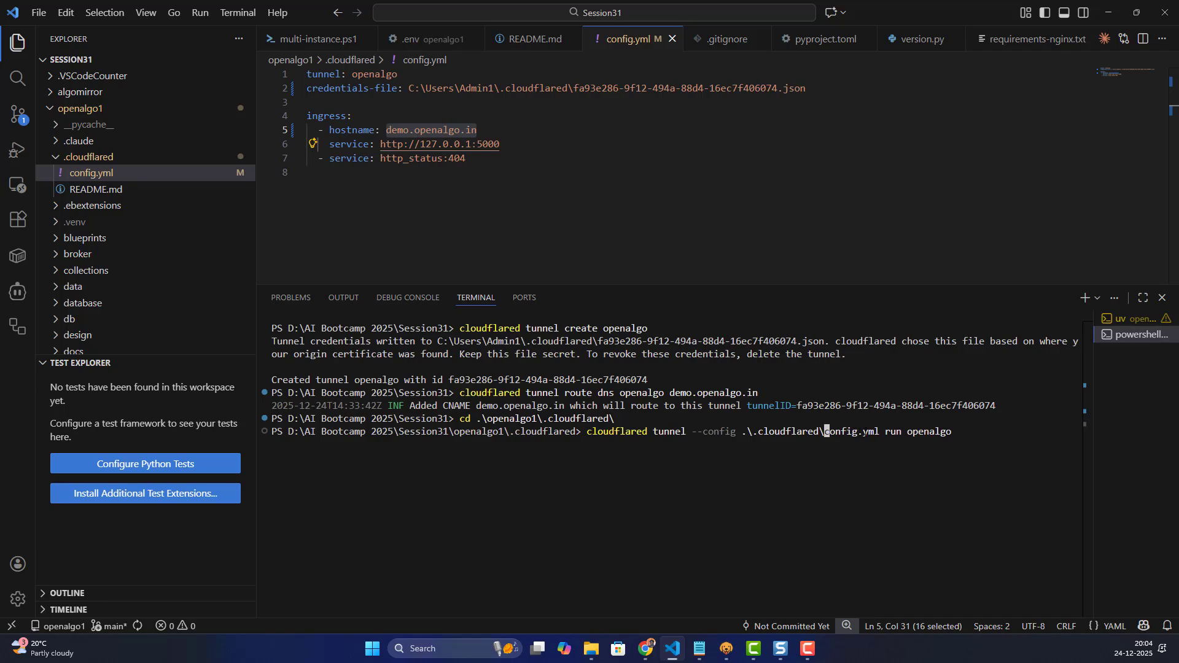
{"action": "key", "text": "Return"}
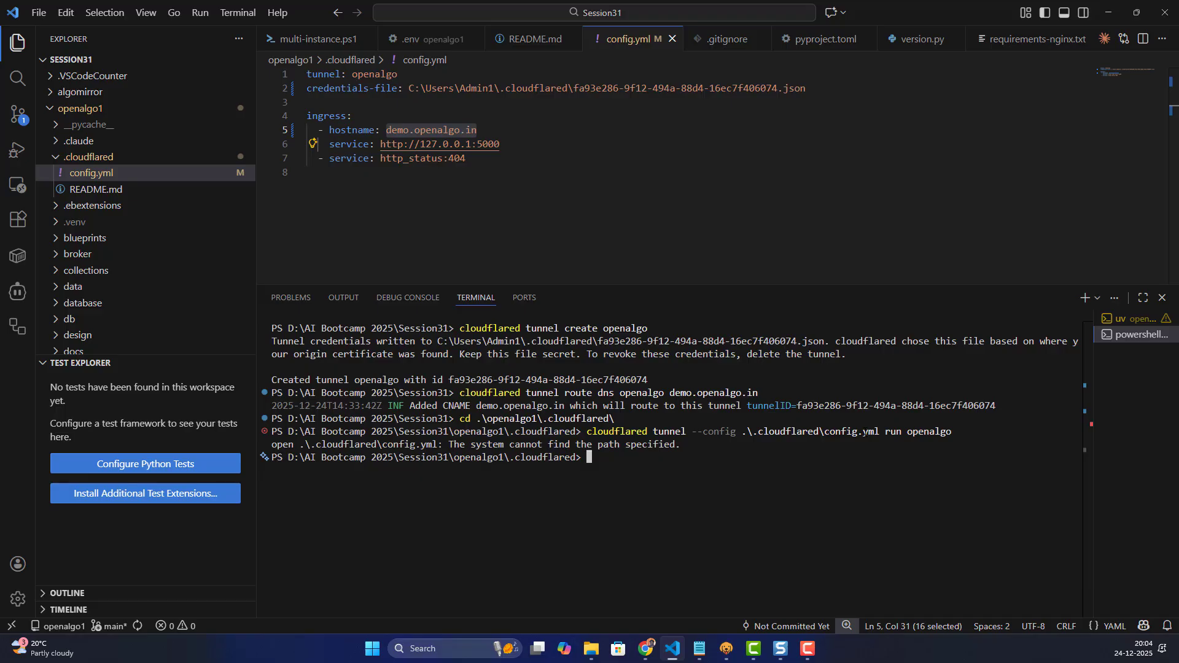
{"action": "key", "text": "Up"}
{"action": "key", "text": "Left"}
{"action": "key", "text": "Left"}
{"action": "key", "text": "Left"}
{"action": "key", "text": "Left"}
{"action": "key", "text": "Left"}
{"action": "key", "text": "Left"}
{"action": "key", "text": "Left"}
{"action": "key", "text": "Left"}
{"action": "key", "text": "Left"}
{"action": "key", "text": "BackSpace"}
{"action": "key", "text": "BackSpace"}
{"action": "key", "text": "BackSpace"}
{"action": "key", "text": "BackSpace"}
{"action": "key", "text": "BackSpace"}
{"action": "key", "text": "BackSpace"}
{"action": "key", "text": "BackSpace"}
{"action": "key", "text": "BackSpace"}
{"action": "key", "text": "BackSpace"}
{"action": "key", "text": "BackSpace"}
{"action": "key", "text": "BackSpace"}
{"action": "key", "text": "Return"}
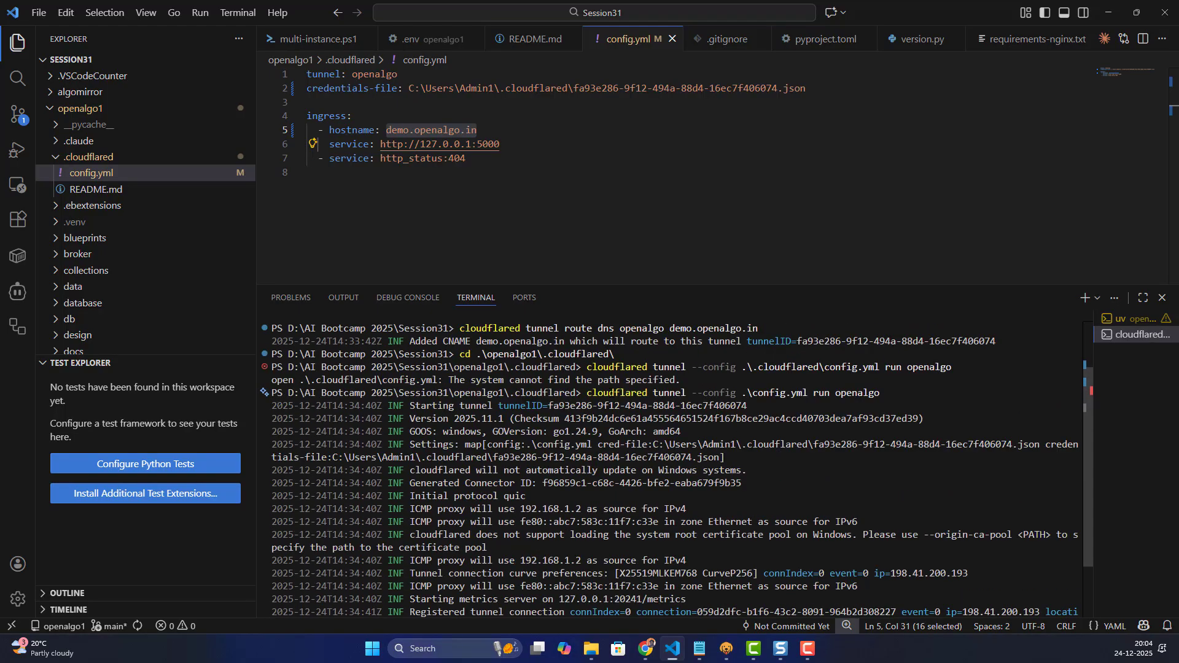
{"action": "left_click_drag", "start_coordinate": [587, 393], "coordinate": [883, 392]}
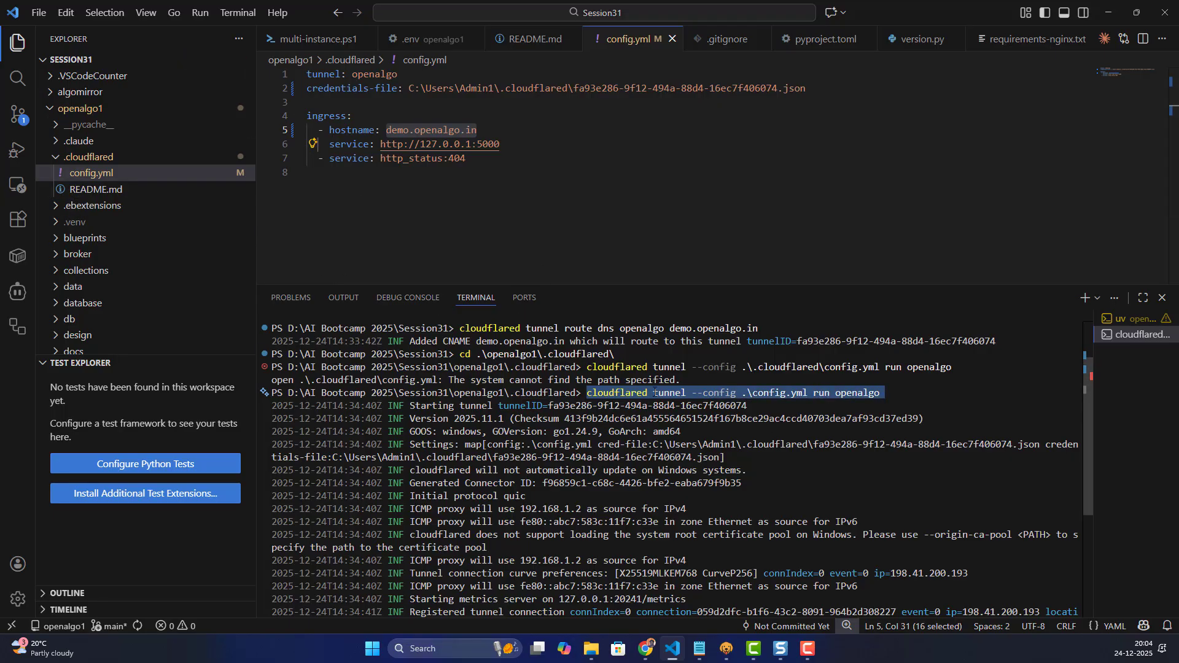
{"action": "scroll", "coordinate": [673, 471], "scroll_direction": "down", "scroll_amount": 5}
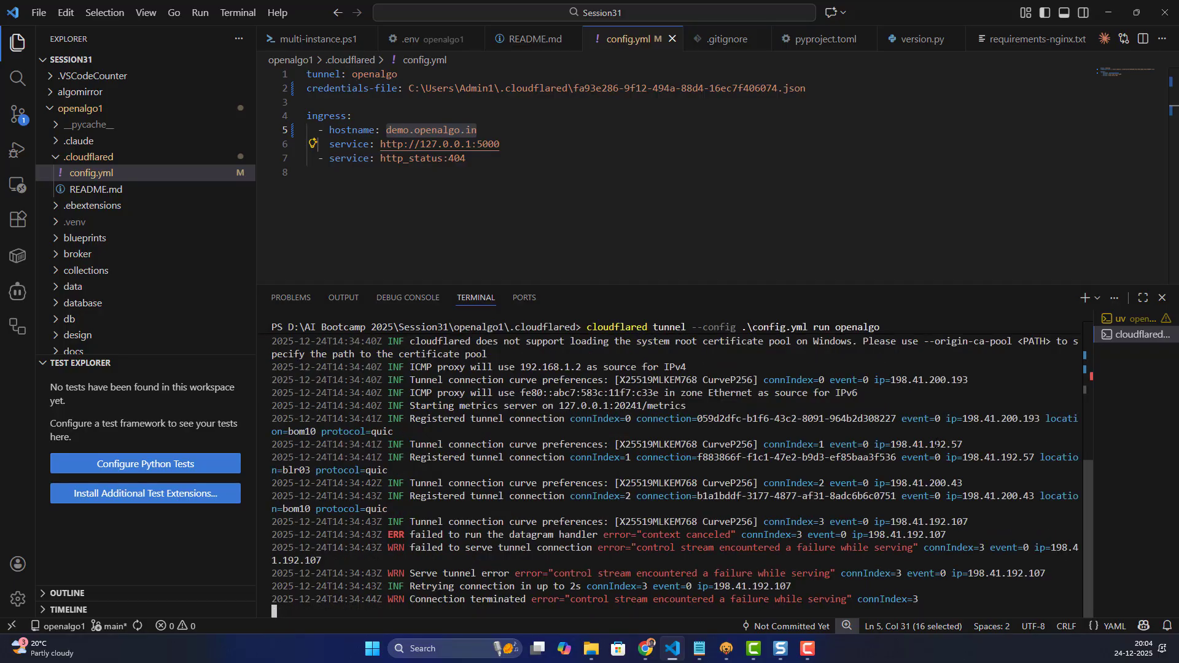
{"action": "mouse_move", "coordinate": [646, 649]}
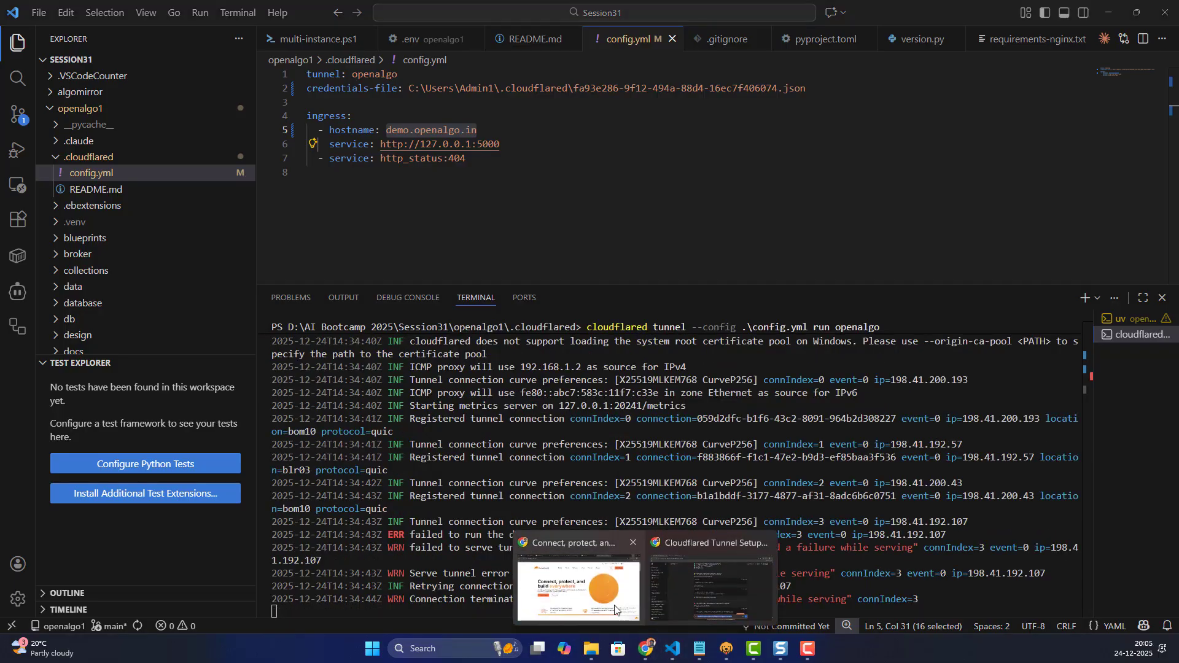
- Load demo.openalgo.in in a new browser tab and open its Login page
{"action": "left_click", "coordinate": [609, 603]}
{"action": "left_click", "coordinate": [907, 13]}
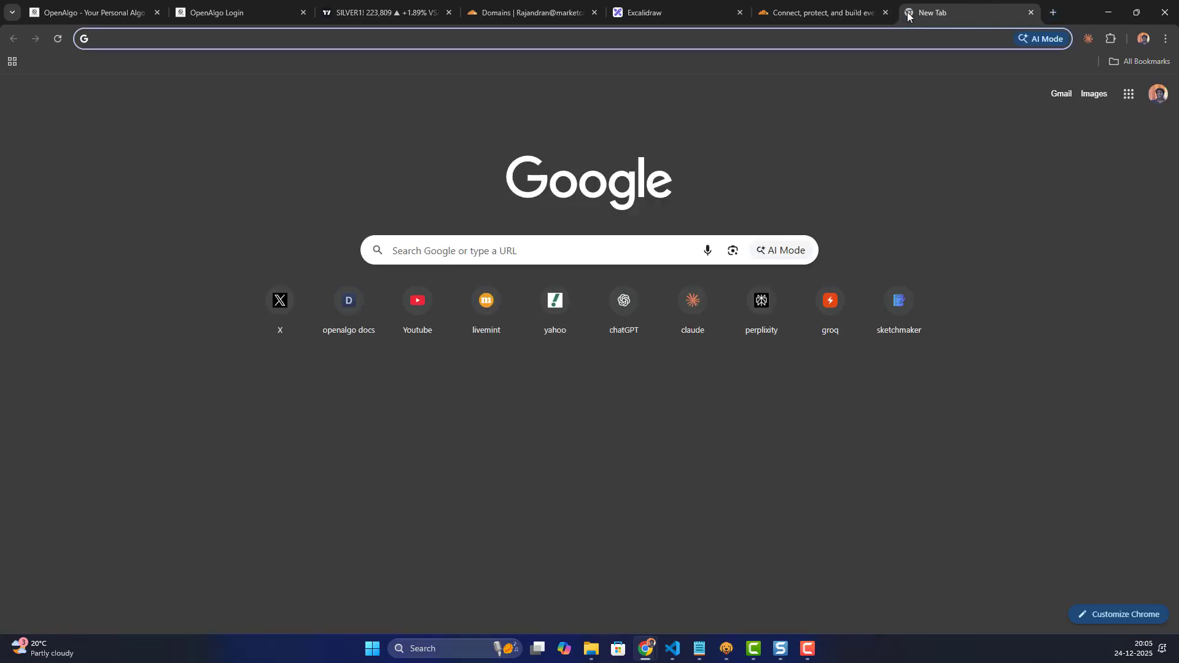
{"action": "type", "text": "demo"}
{"action": "key", "text": "Return"}
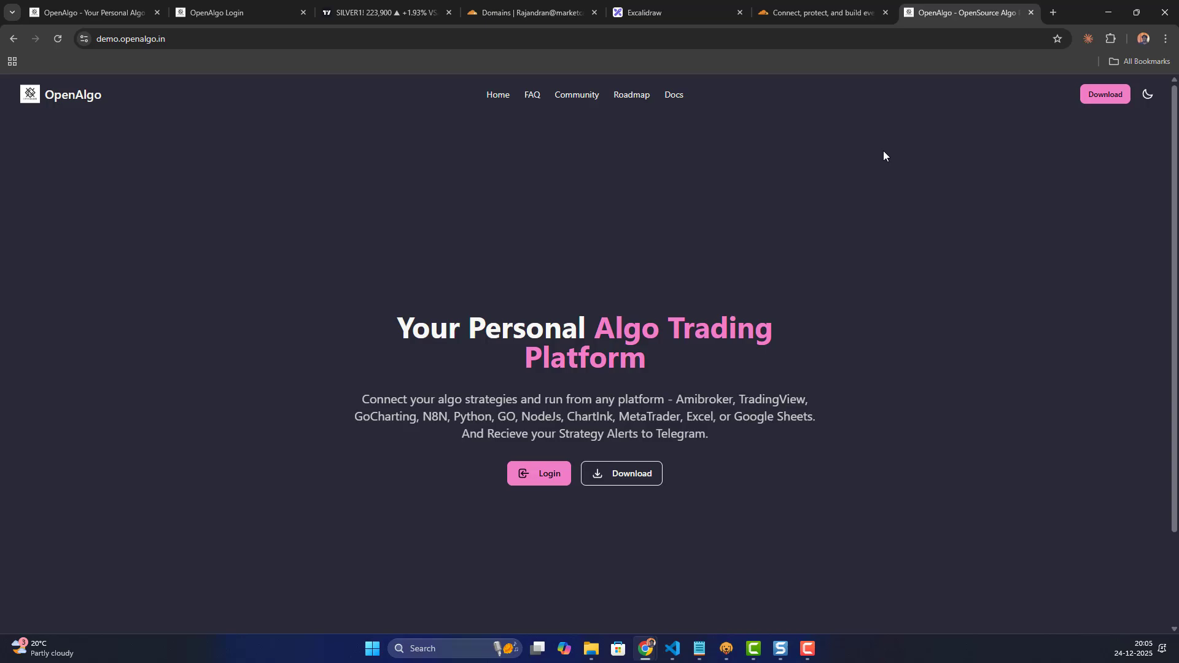
{"action": "left_click", "coordinate": [537, 474]}
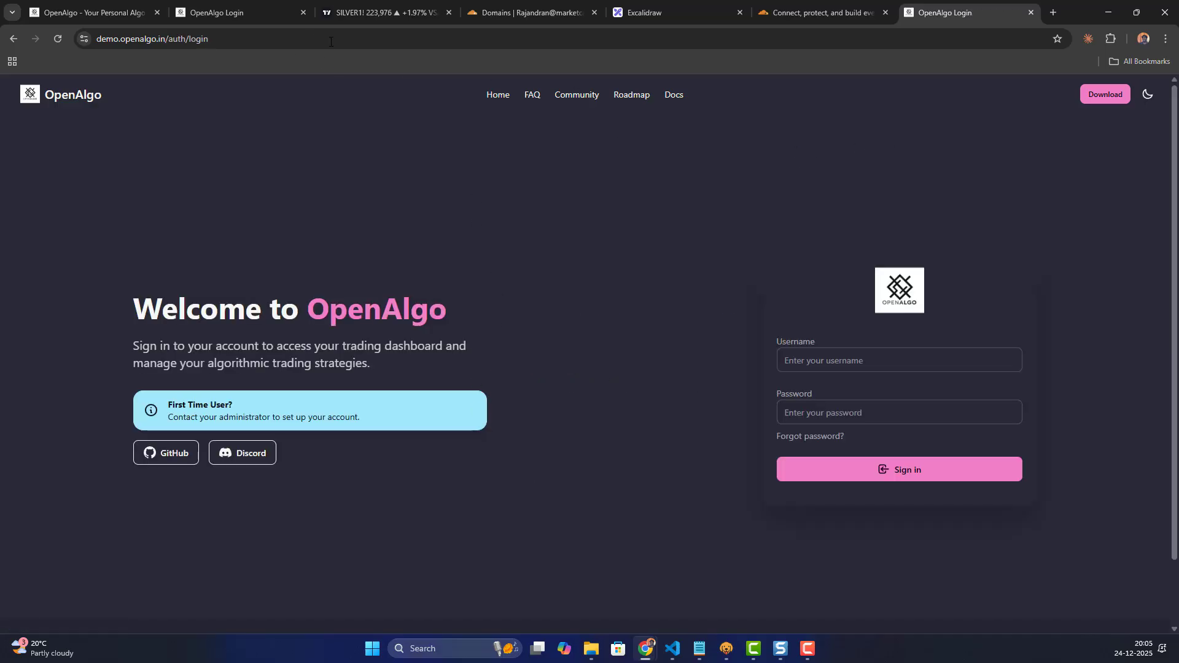
- Load the local OpenAlgo instance at 127.0.0.1:5000
{"action": "left_click", "coordinate": [277, 39]}
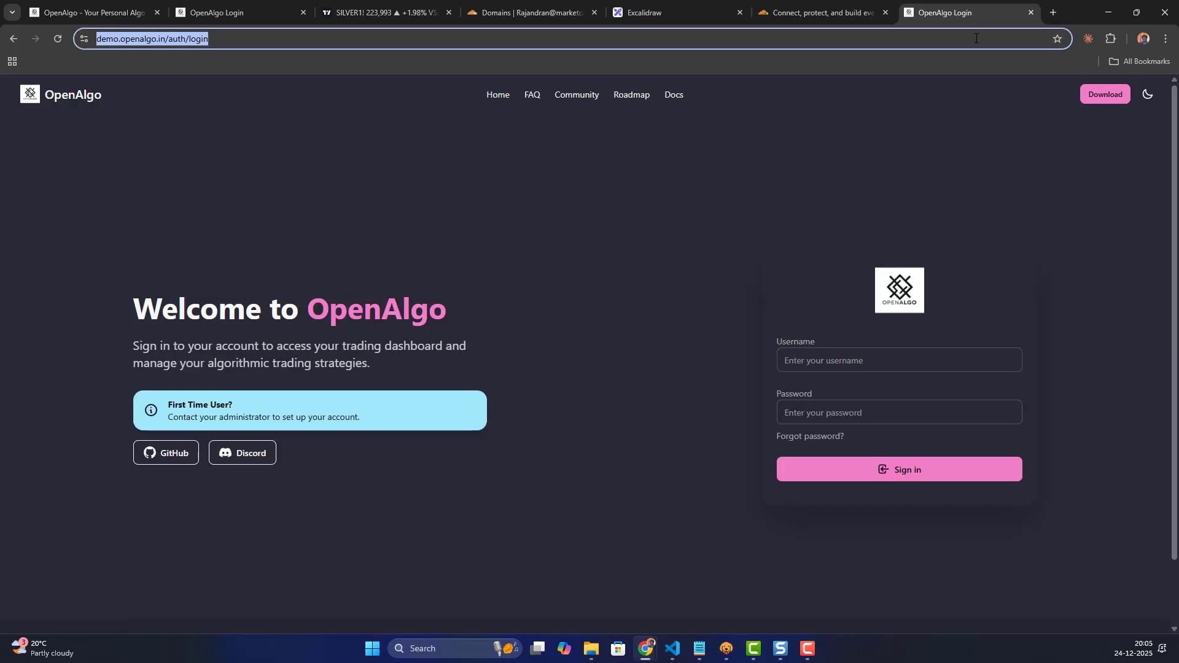
{"action": "key", "text": "ctrl+c"}
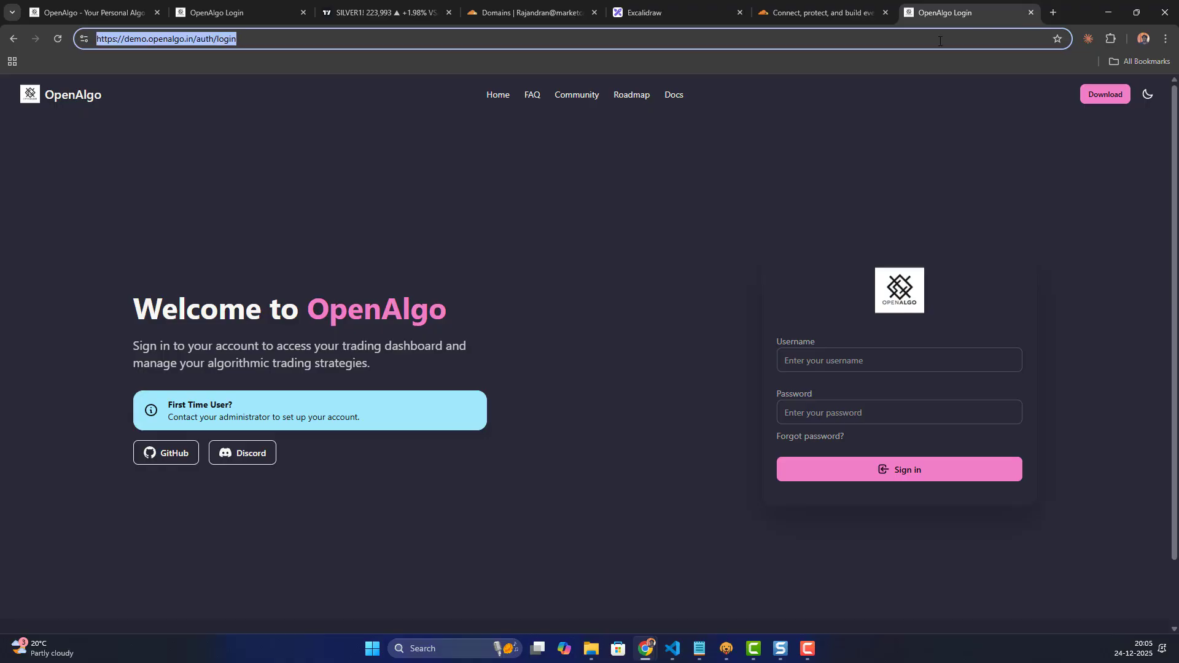
{"action": "type", "text": "12"}
{"action": "key", "text": "Return"}
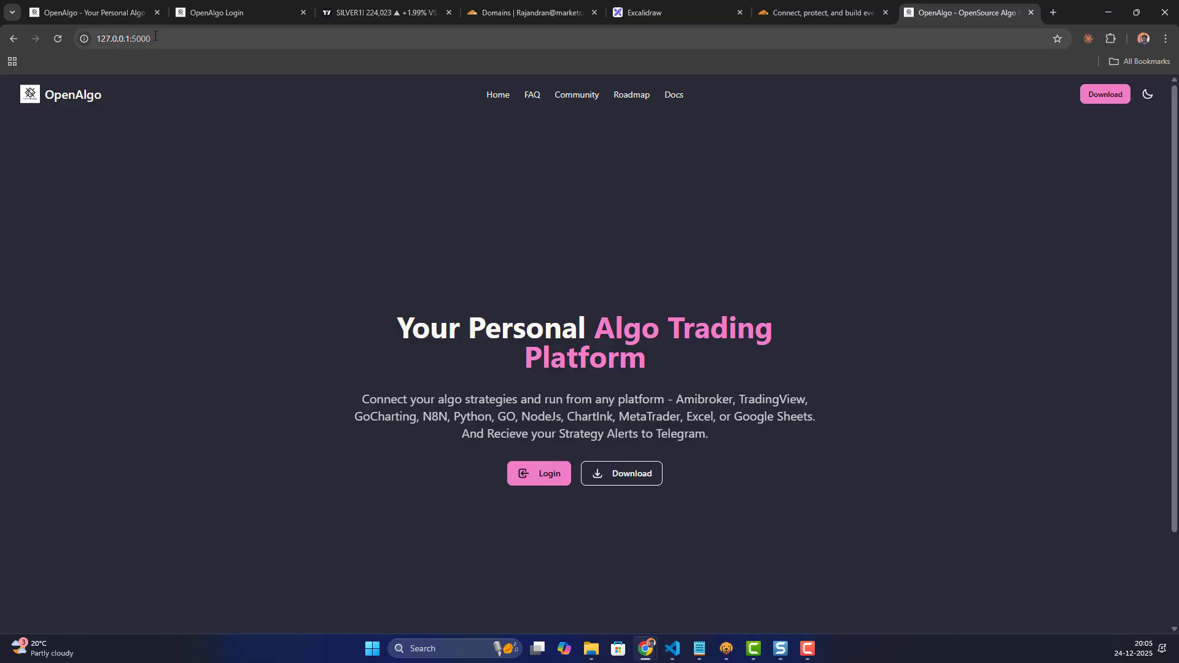
- Log in and open the Line Alert tab of OpenAlgo's TradingView configuration
{"action": "left_click", "coordinate": [529, 468]}
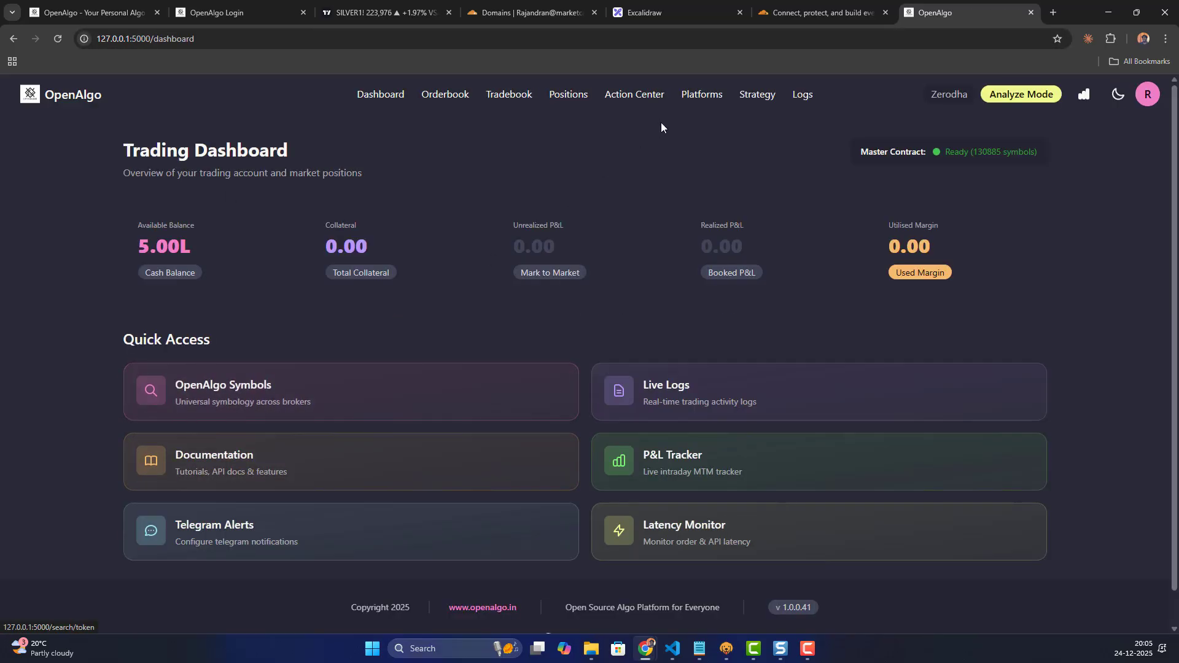
{"action": "left_click", "coordinate": [701, 94]}
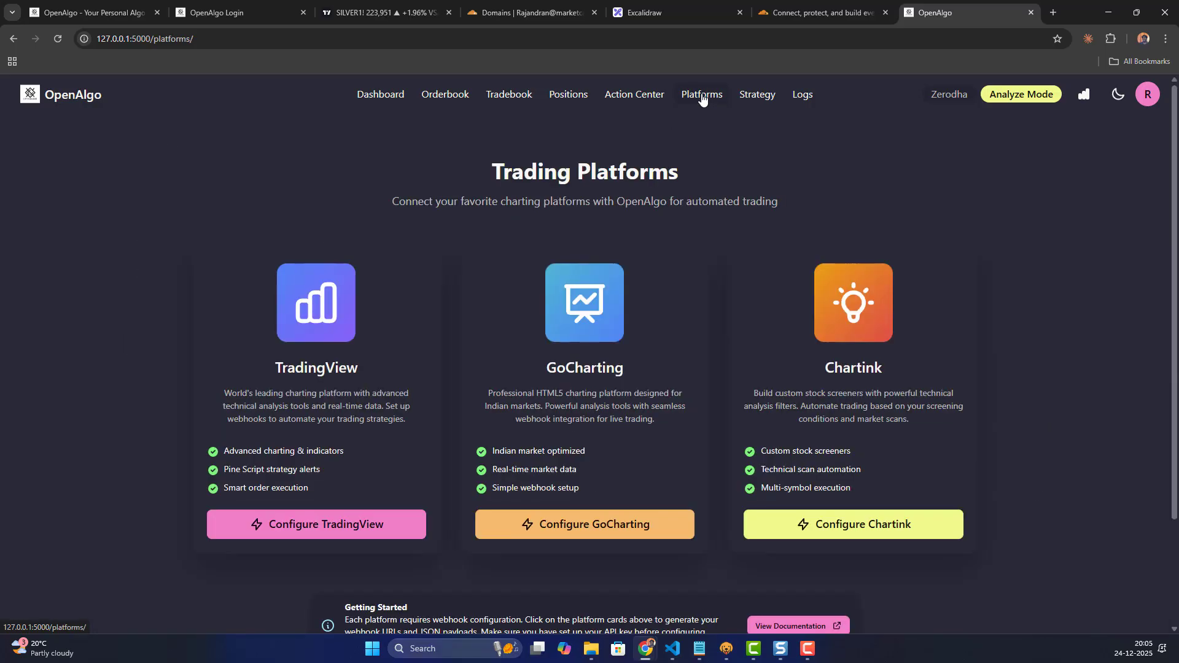
{"action": "left_click", "coordinate": [321, 523]}
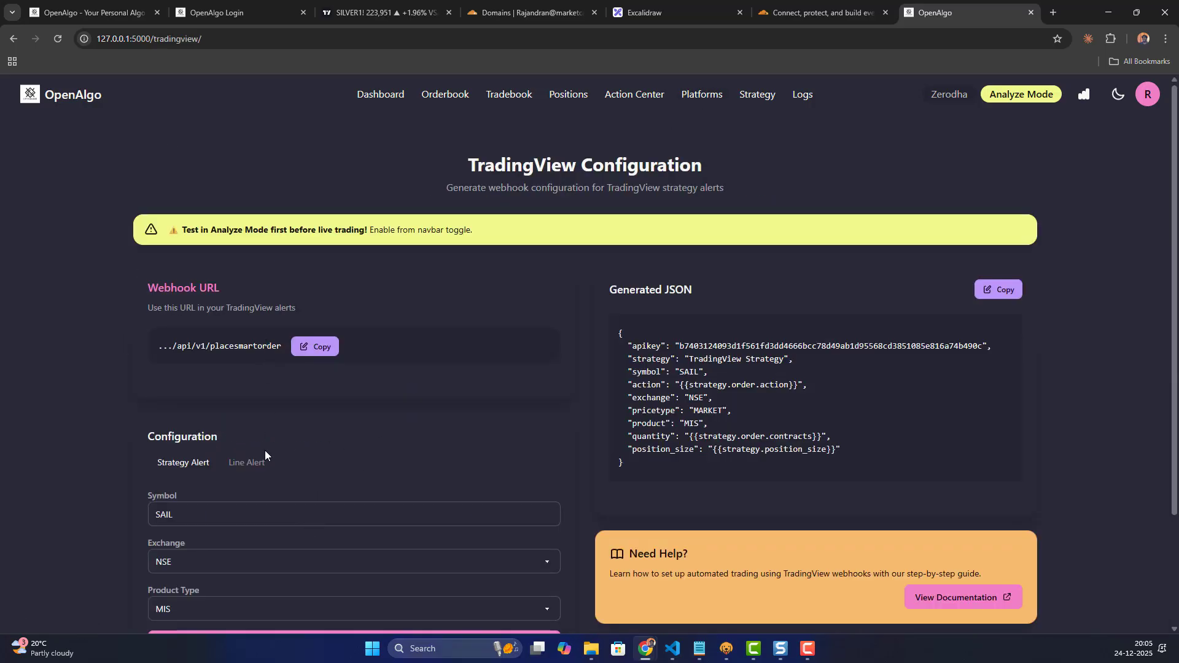
{"action": "left_click", "coordinate": [247, 461]}
{"action": "scroll", "coordinate": [429, 341], "scroll_direction": "down", "scroll_amount": 2}
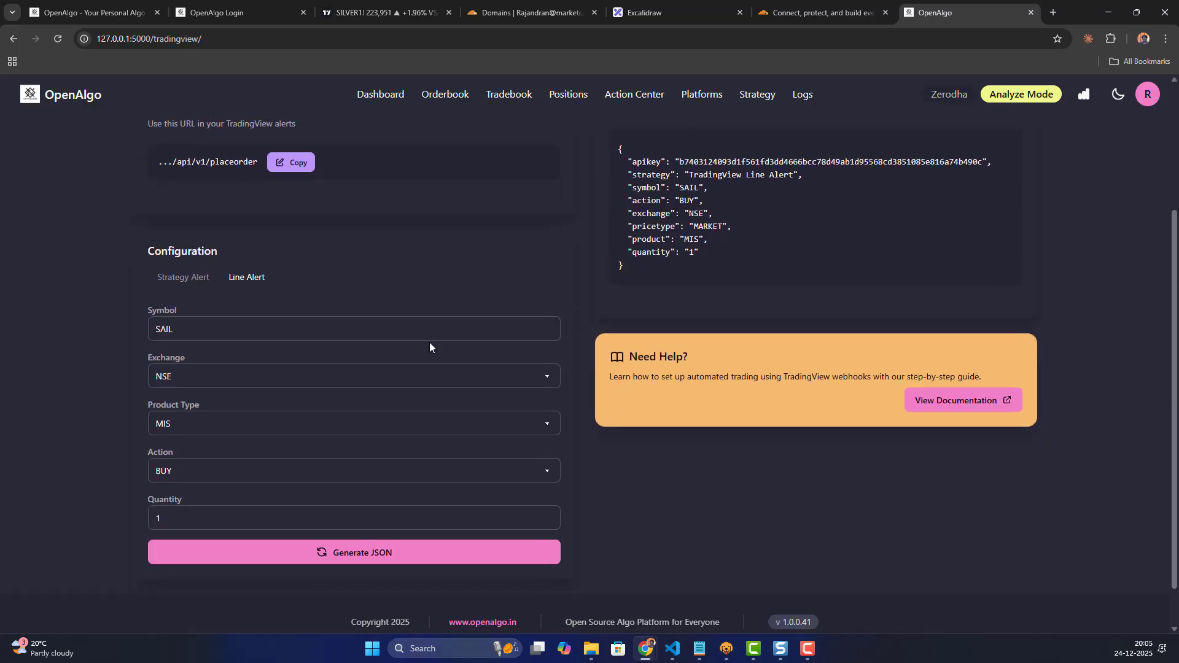
- Set the line alert to SILVER05MAR26FUT on MCX, quantity 10, product NRML
{"action": "double_click", "coordinate": [193, 324]}
{"action": "type", "text": "silver fut"}
{"action": "left_click", "coordinate": [191, 378]}
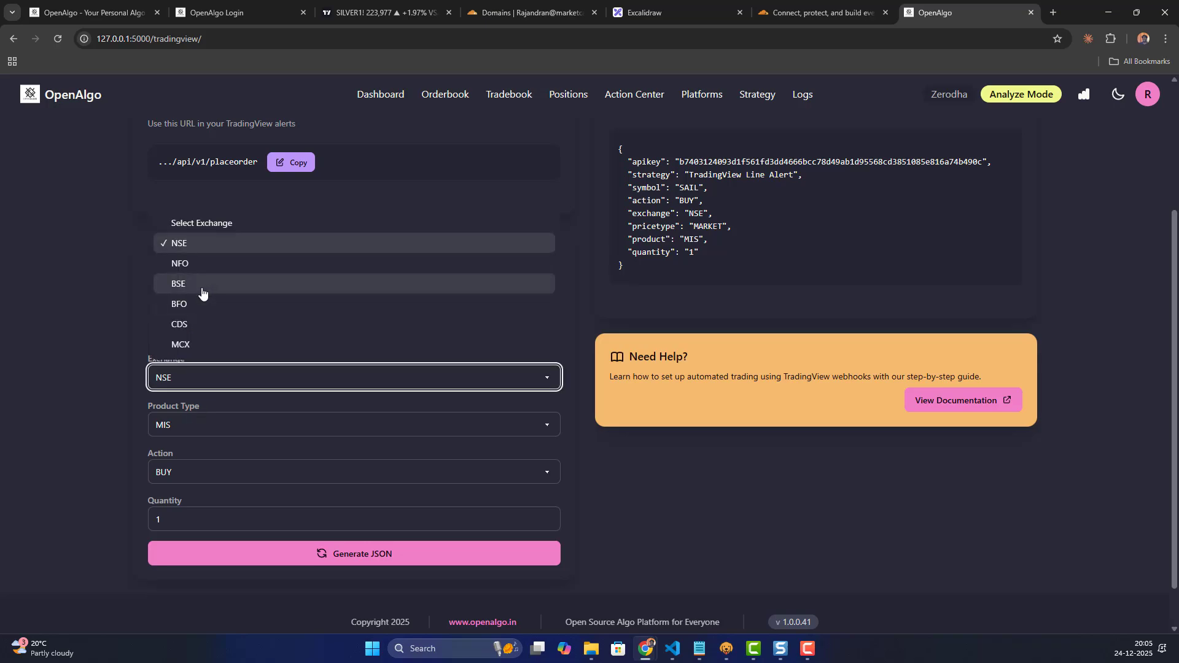
{"action": "left_click", "coordinate": [202, 343]}
{"action": "type", "text": "silver fut"}
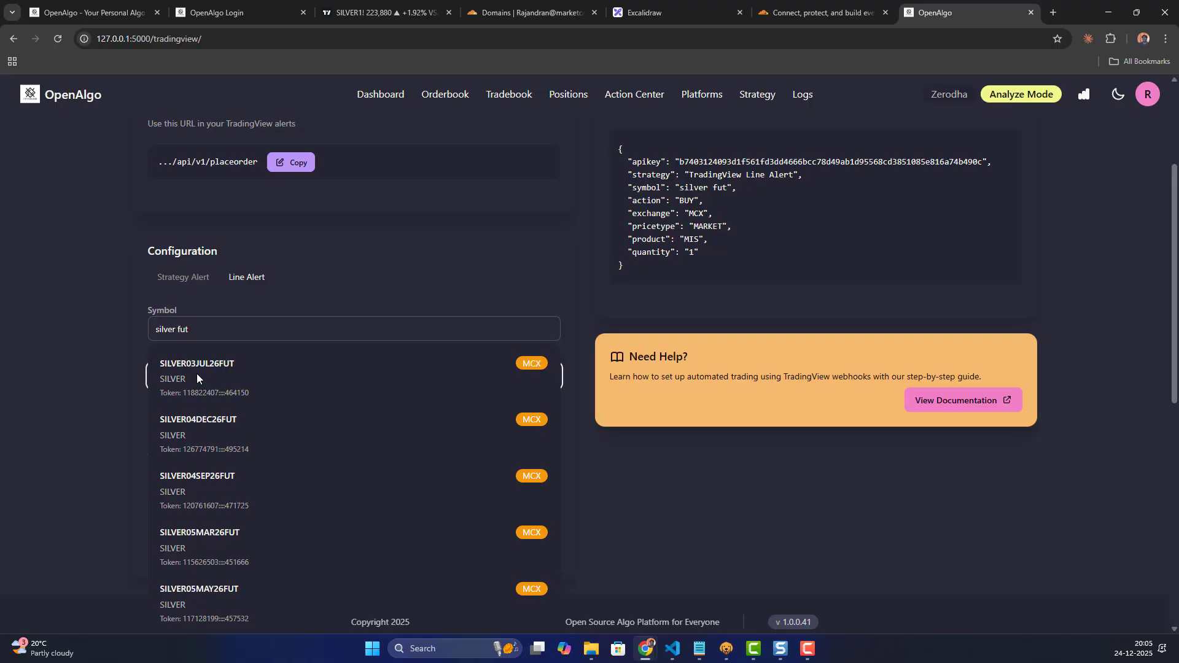
{"action": "left_click", "coordinate": [212, 540]}
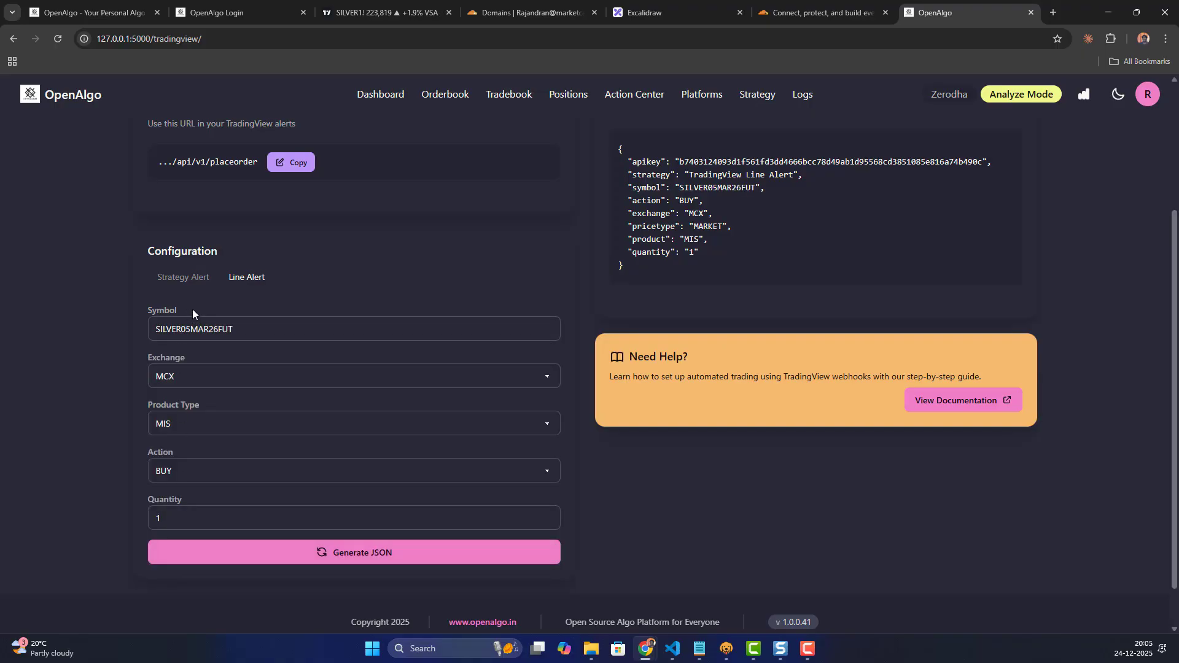
{"action": "left_click", "coordinate": [173, 520]}
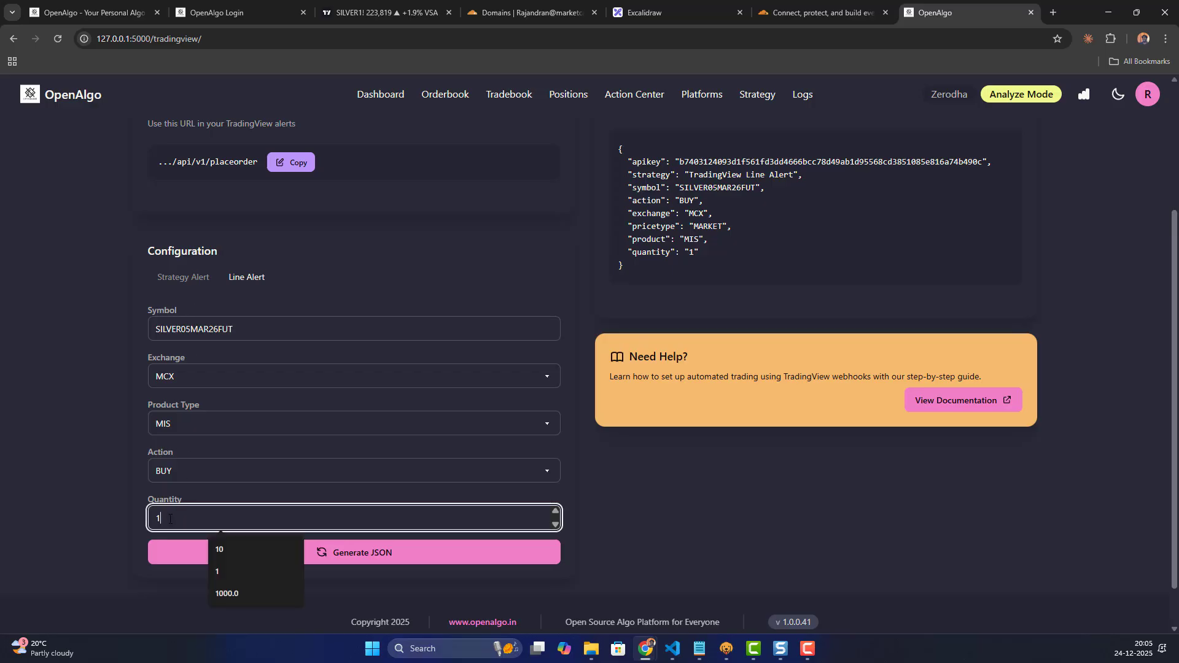
{"action": "type", "text": "0"}
{"action": "left_click", "coordinate": [177, 419]}
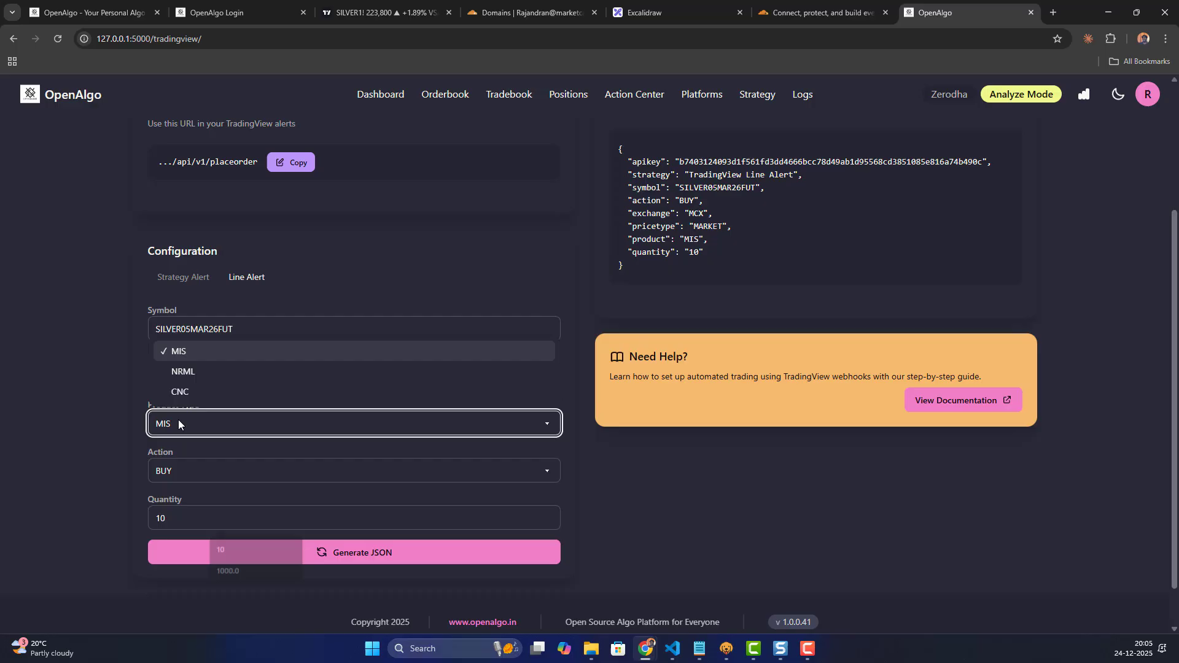
{"action": "left_click", "coordinate": [181, 371]}
- Regenerate the alert JSON and copy the webhook URL
{"action": "left_click", "coordinate": [340, 555]}
{"action": "left_click", "coordinate": [291, 162]}
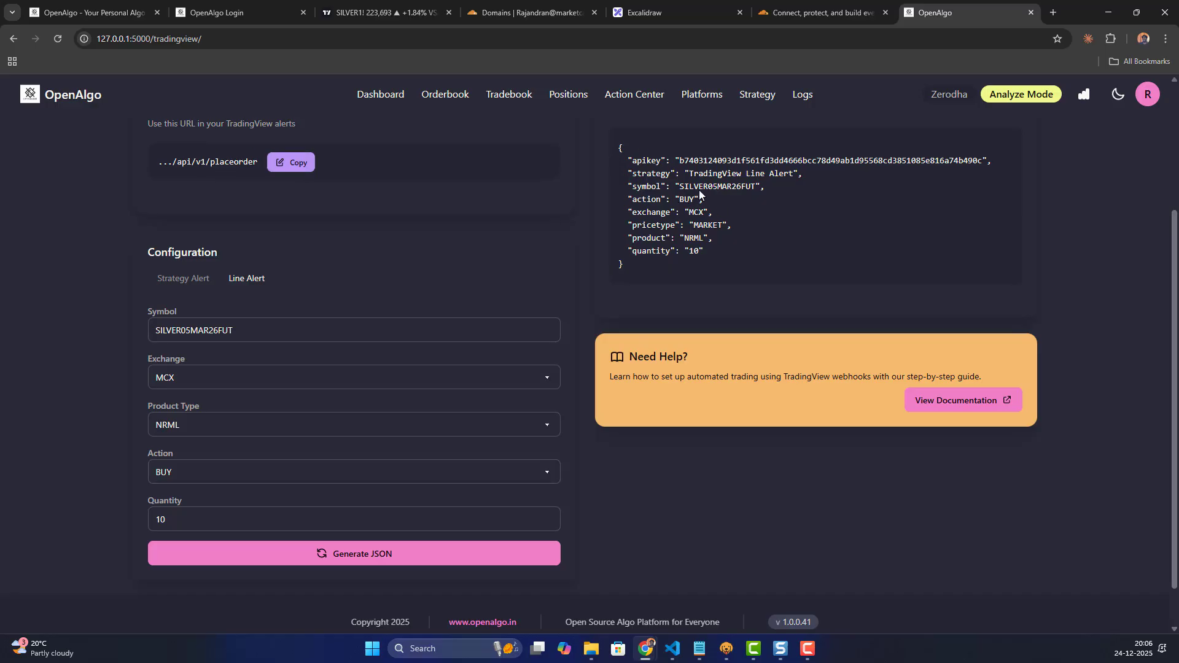
{"action": "left_click", "coordinate": [292, 162]}
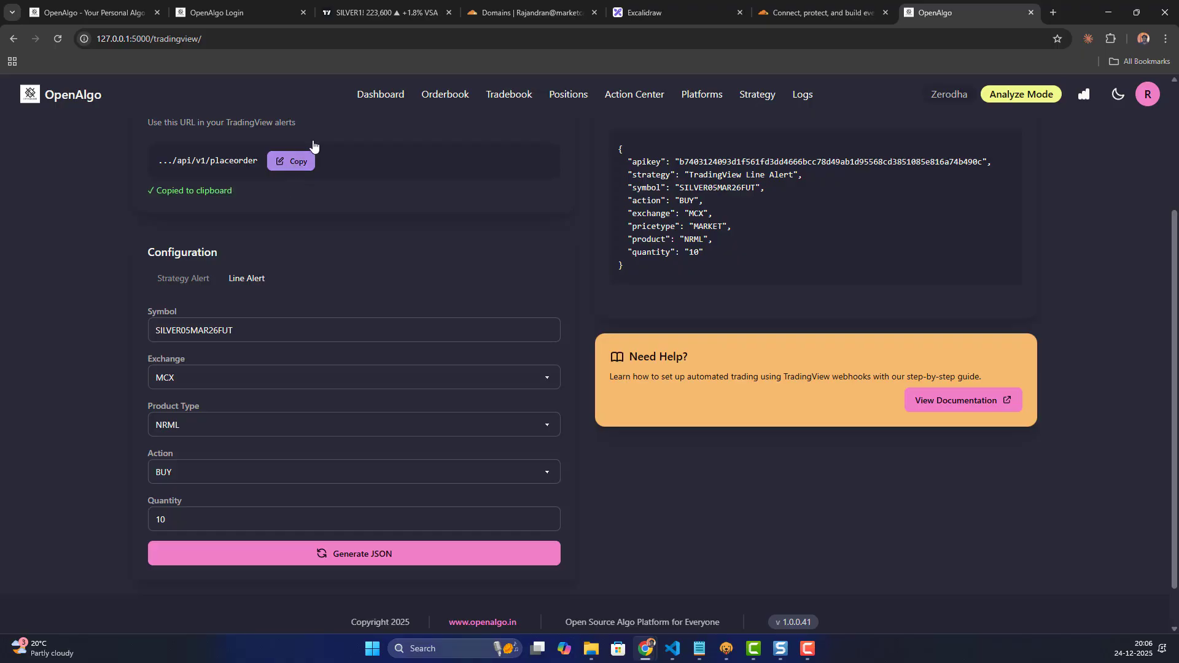
- Start a SILVER1! alert that fires on price crossing 223,358
{"action": "left_click", "coordinate": [361, 18]}
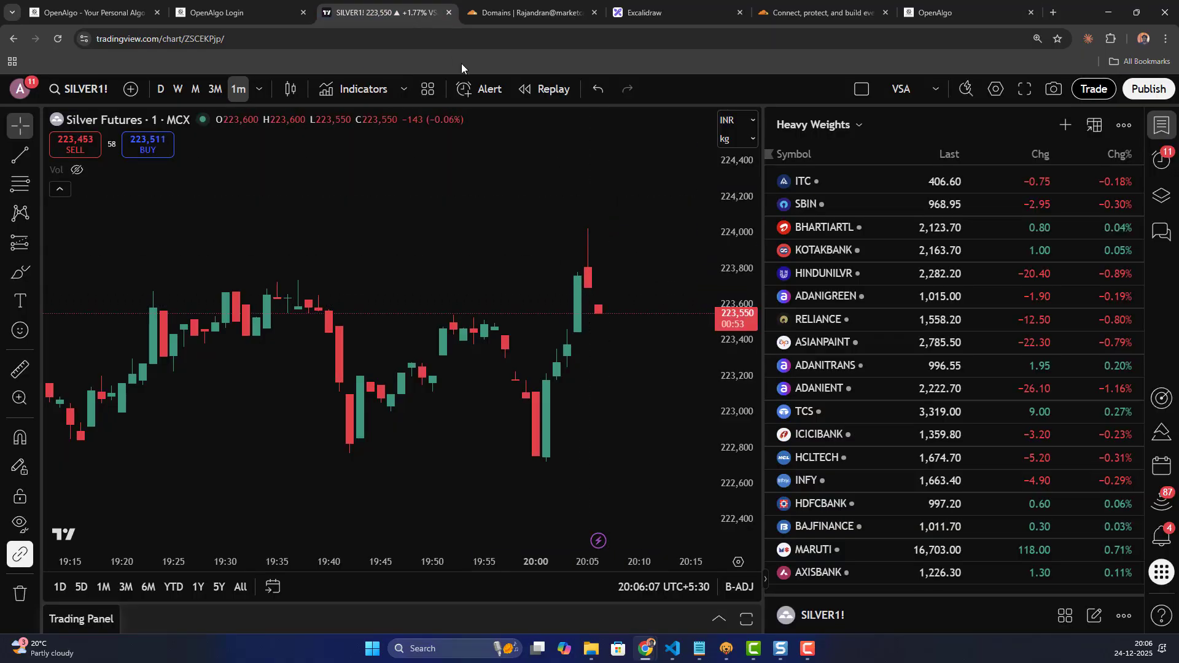
{"action": "left_click", "coordinate": [489, 93]}
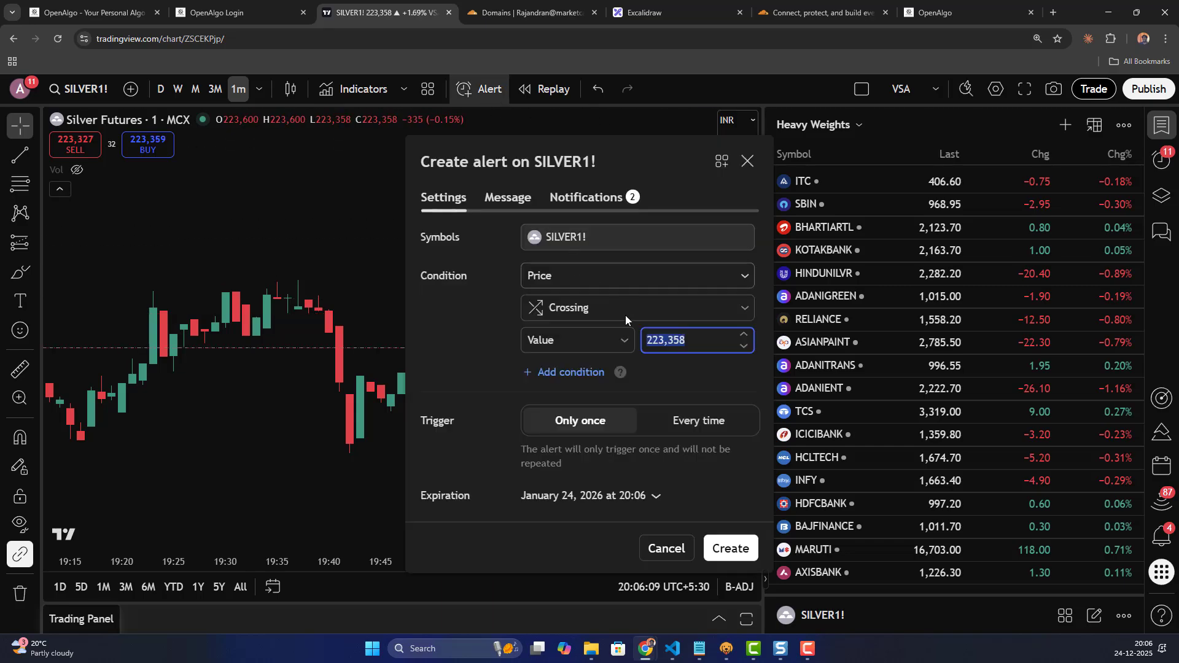
{"action": "left_click", "coordinate": [584, 311]}
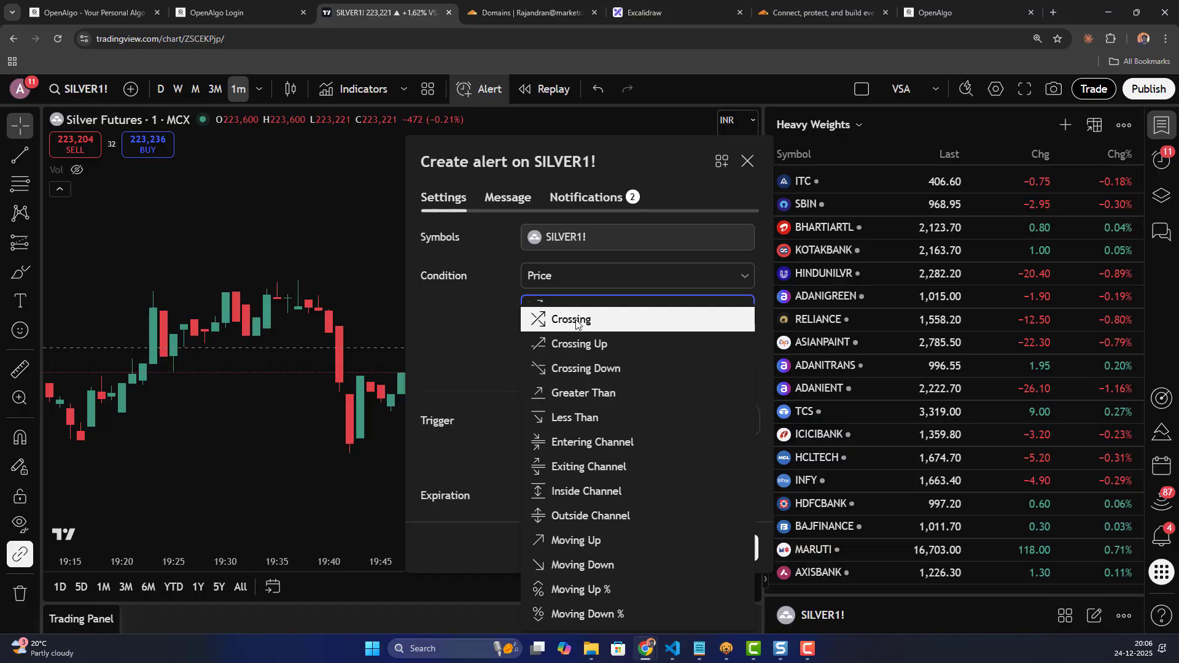
{"action": "left_click", "coordinate": [575, 322]}
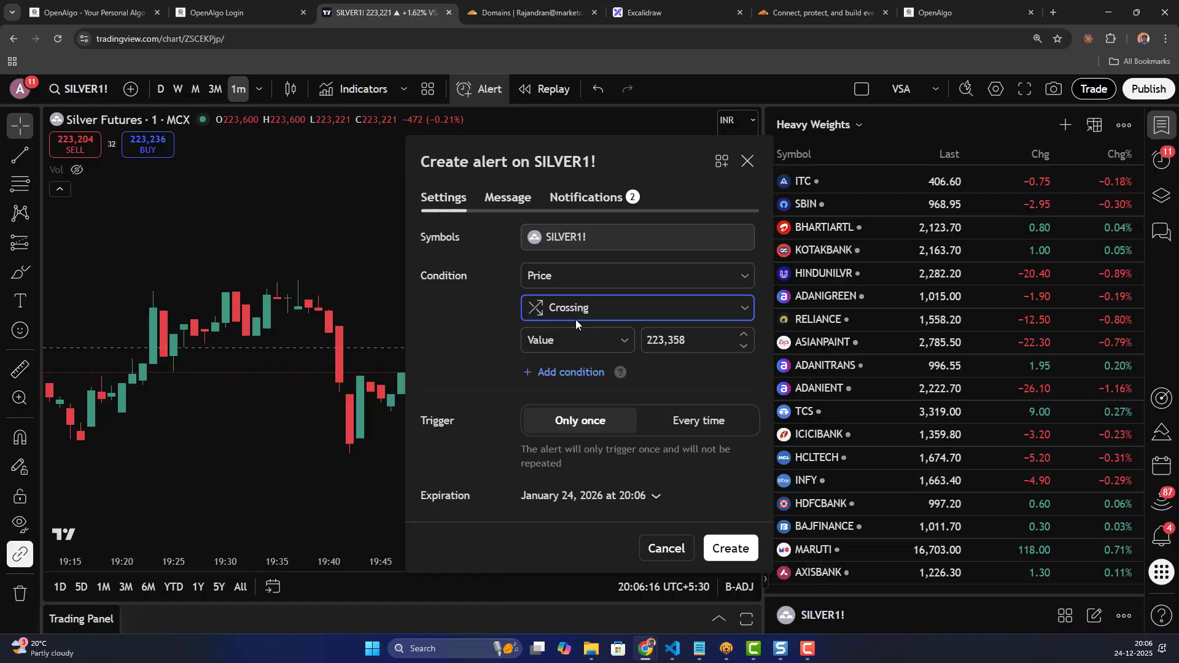
- Name the alert 'Silver Alert' and select its message text, undoing an accidental paste
{"action": "left_click", "coordinate": [503, 197]}
{"action": "left_click", "coordinate": [505, 259]}
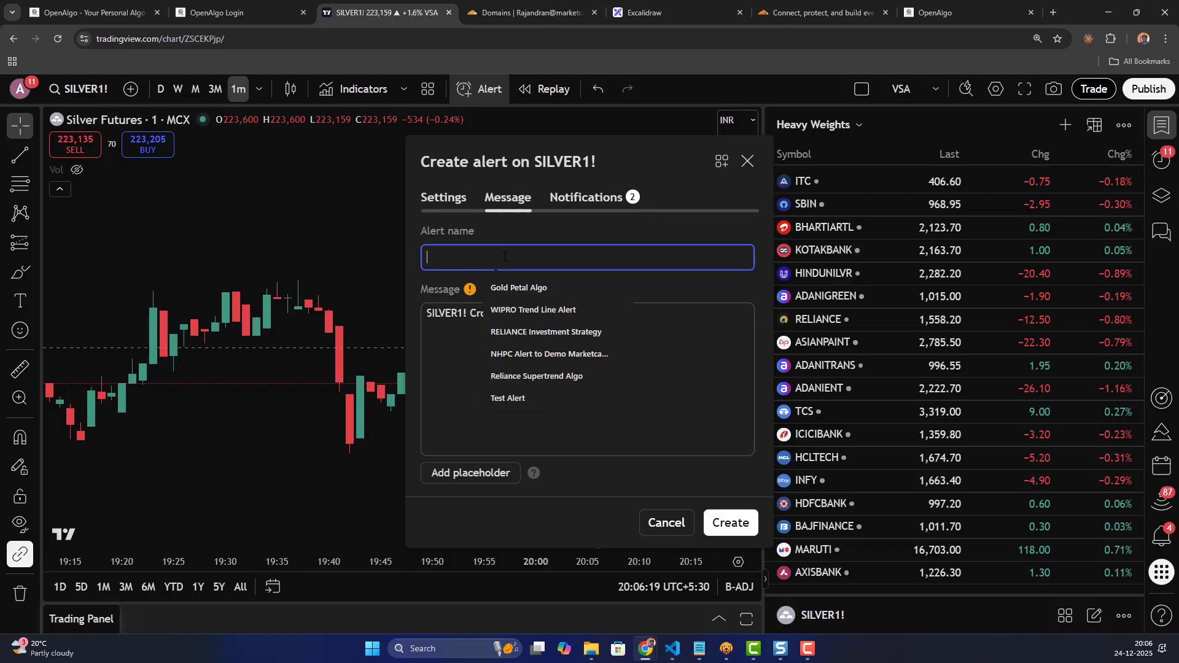
{"action": "type", "text": "Silver Alert"}
{"action": "left_click", "coordinate": [686, 326]}
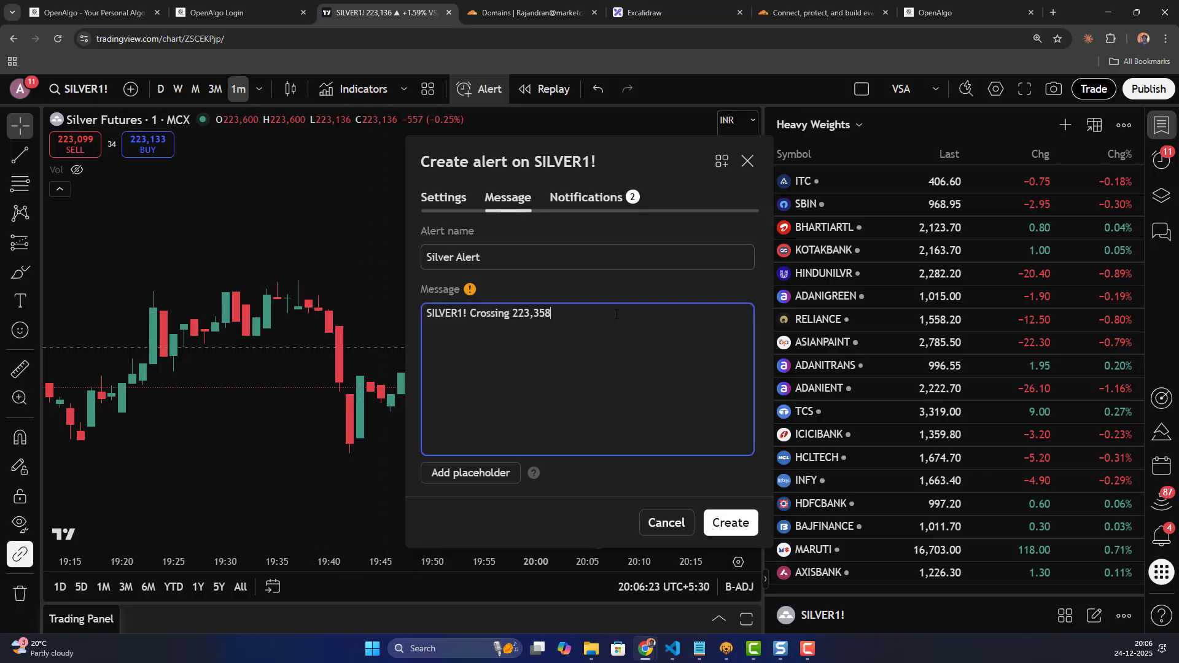
{"action": "left_click_drag", "start_coordinate": [426, 313], "coordinate": [561, 320]}
{"action": "key", "text": "ctrl+v"}
{"action": "key", "text": "ctrl+z"}
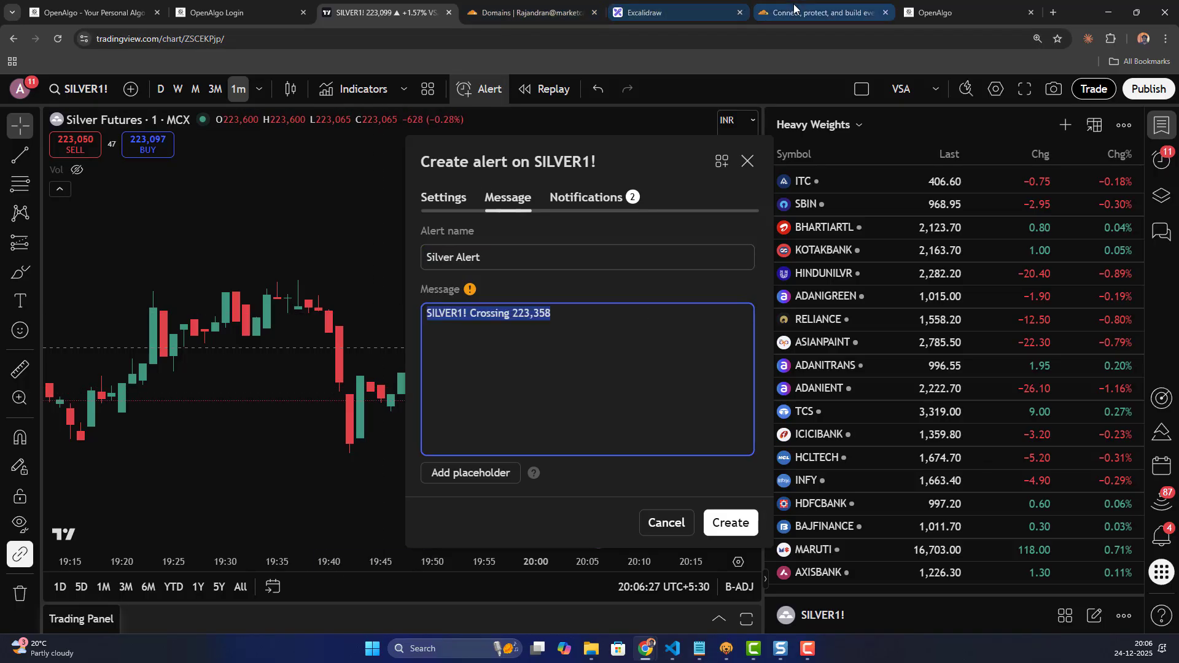
- Set the alert's webhook URL to the demo.openalgo.in placeorder endpoint
{"action": "left_click", "coordinate": [576, 200]}
{"action": "left_click", "coordinate": [515, 415]}
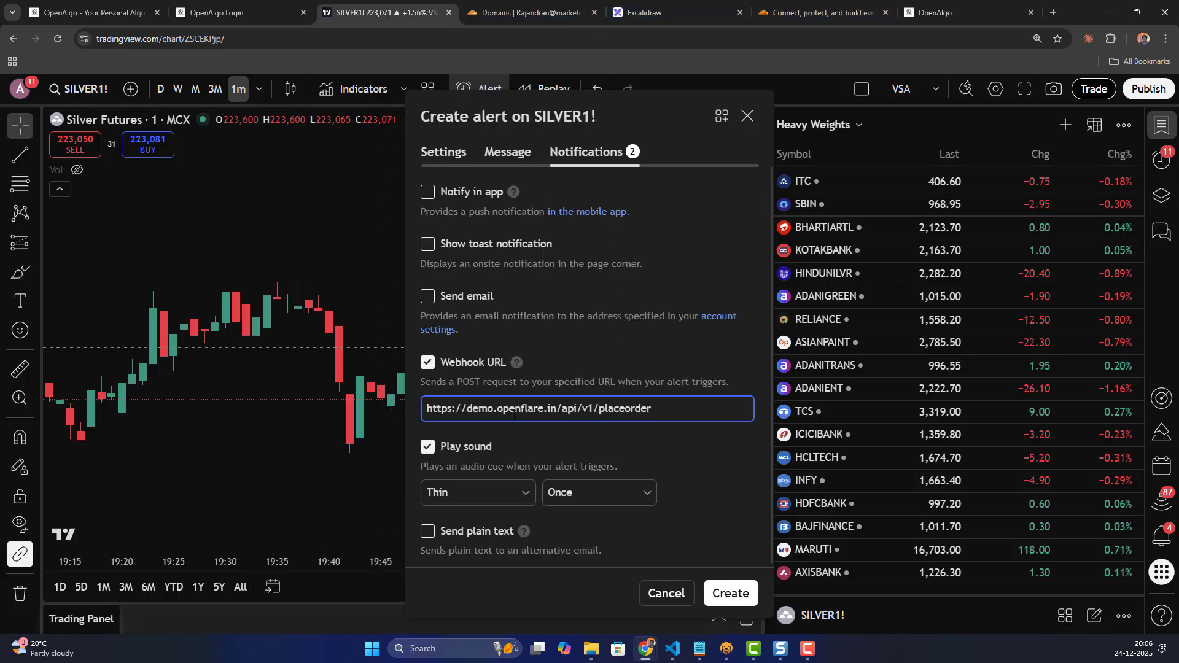
{"action": "key", "text": "ctrl+a"}
{"action": "key", "text": "ctrl+v"}
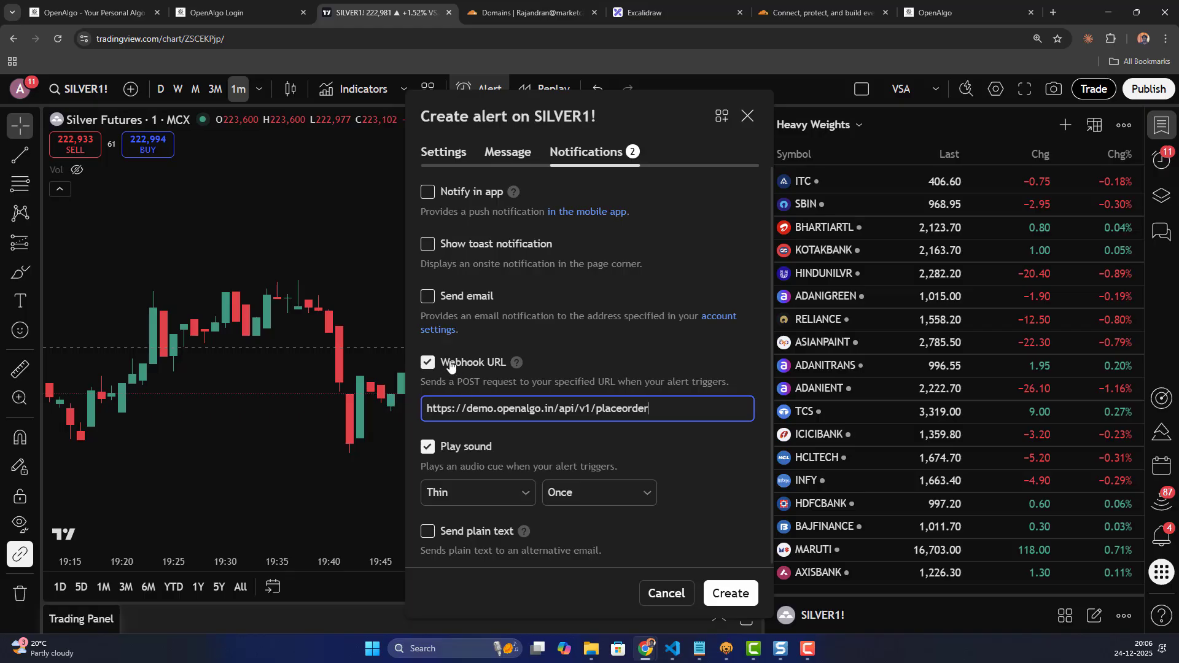
- Replace the alert message with OpenAlgo's BUY order JSON and create the alert
{"action": "left_click", "coordinate": [503, 152]}
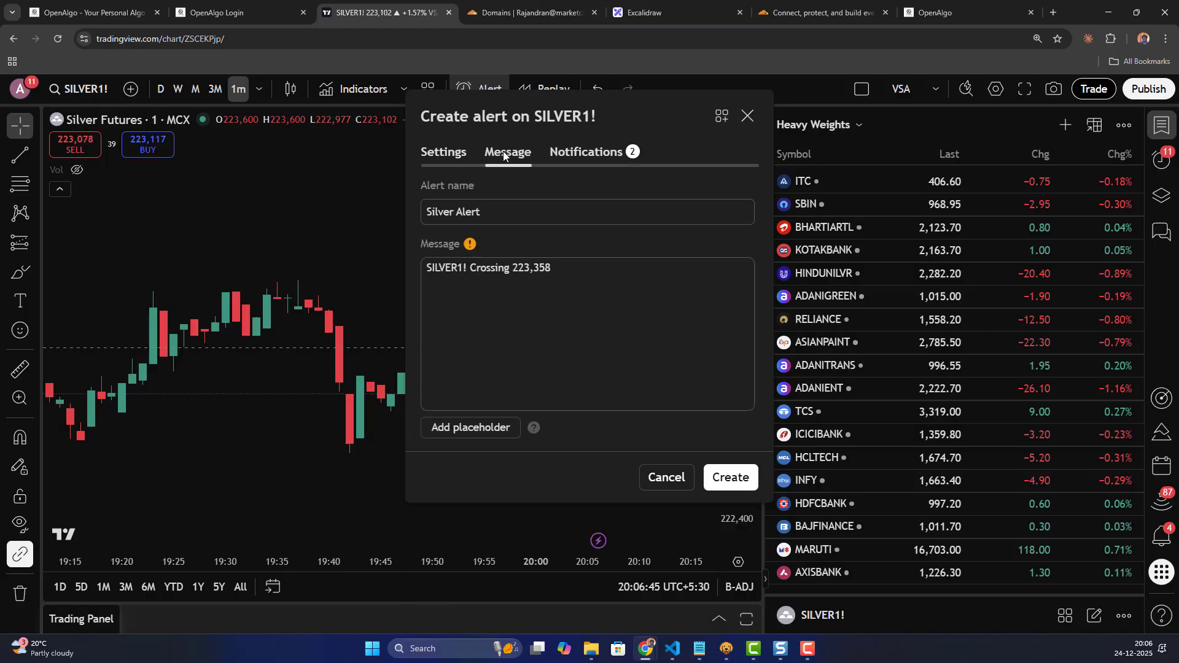
{"action": "left_click", "coordinate": [939, 14]}
{"action": "scroll", "coordinate": [939, 194], "scroll_direction": "up", "scroll_amount": 2}
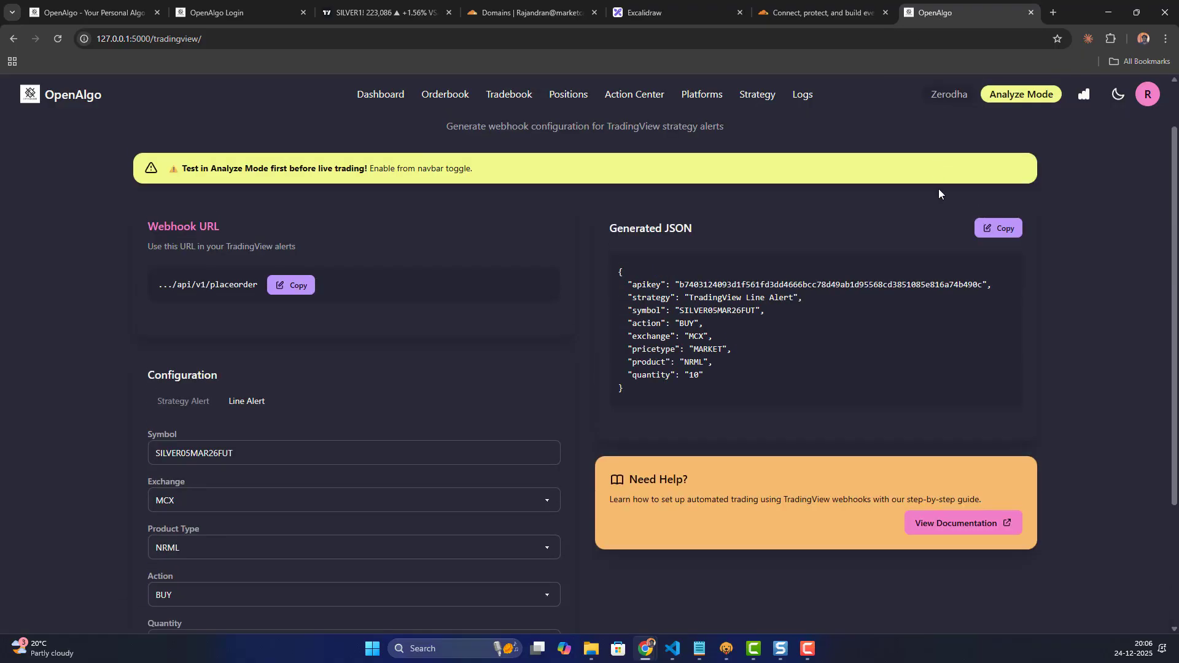
{"action": "left_click", "coordinate": [998, 227]}
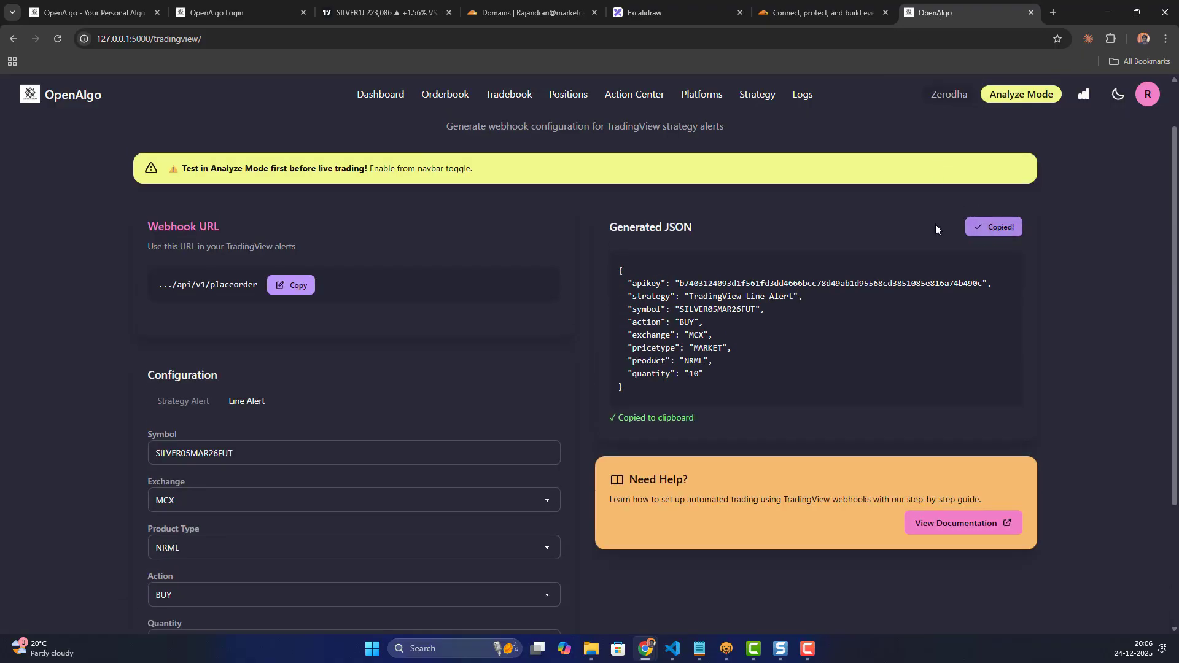
{"action": "left_click", "coordinate": [401, 14]}
{"action": "left_click", "coordinate": [591, 283]}
{"action": "key", "text": "ctrl+a"}
{"action": "key", "text": "ctrl+v"}
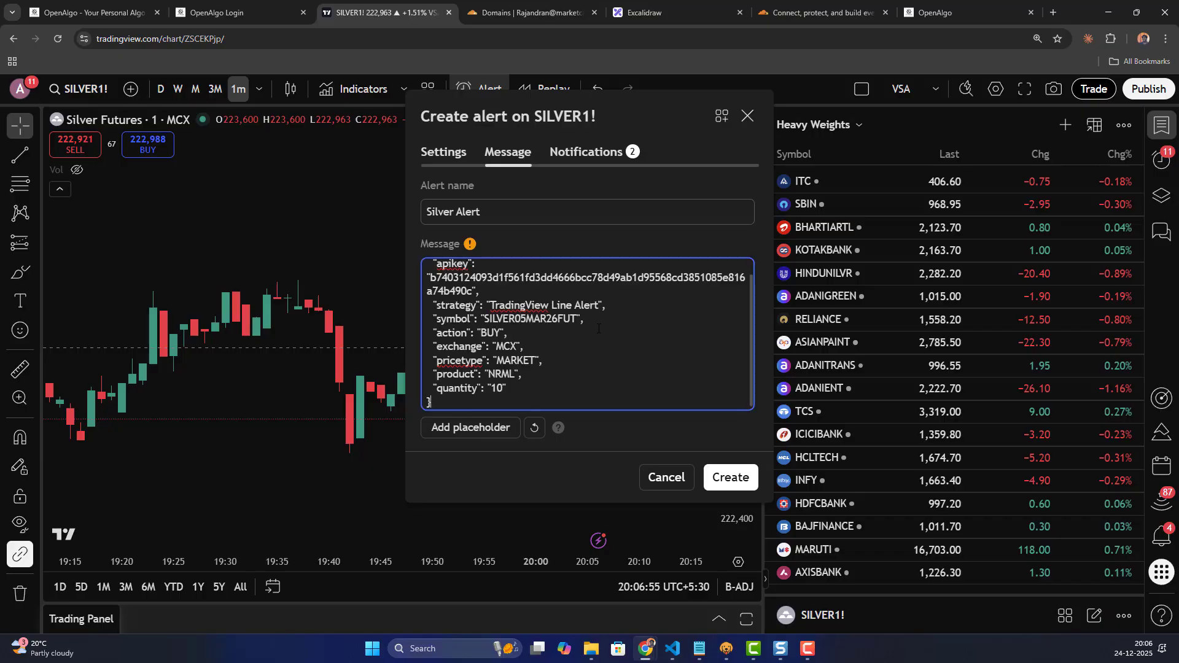
{"action": "left_click", "coordinate": [731, 478]}
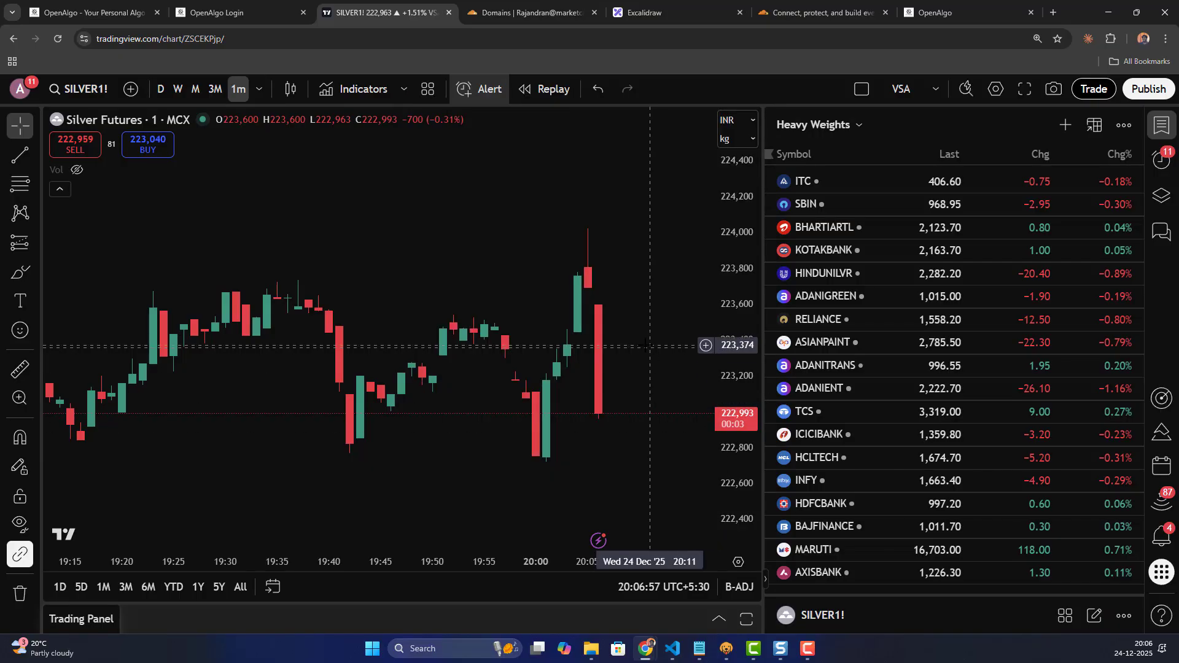
- Drag the Silver Alert line down to the live price until the alert triggers
{"action": "left_click_drag", "start_coordinate": [645, 342], "coordinate": [640, 421]}
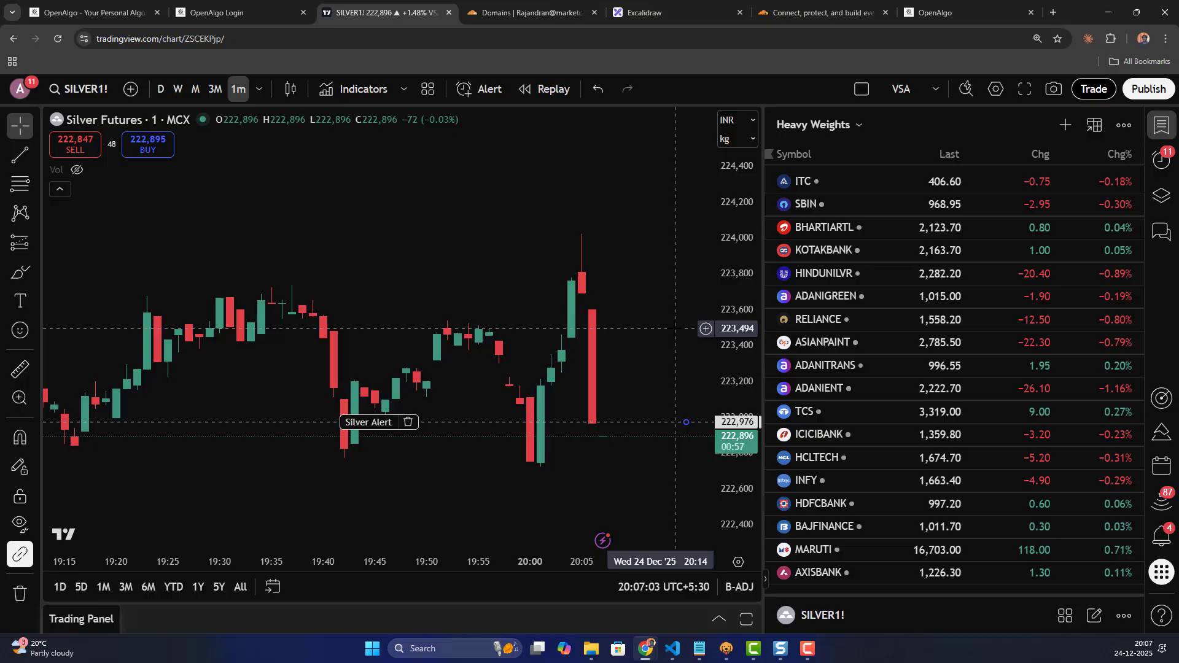
{"action": "left_click", "coordinate": [1162, 159]}
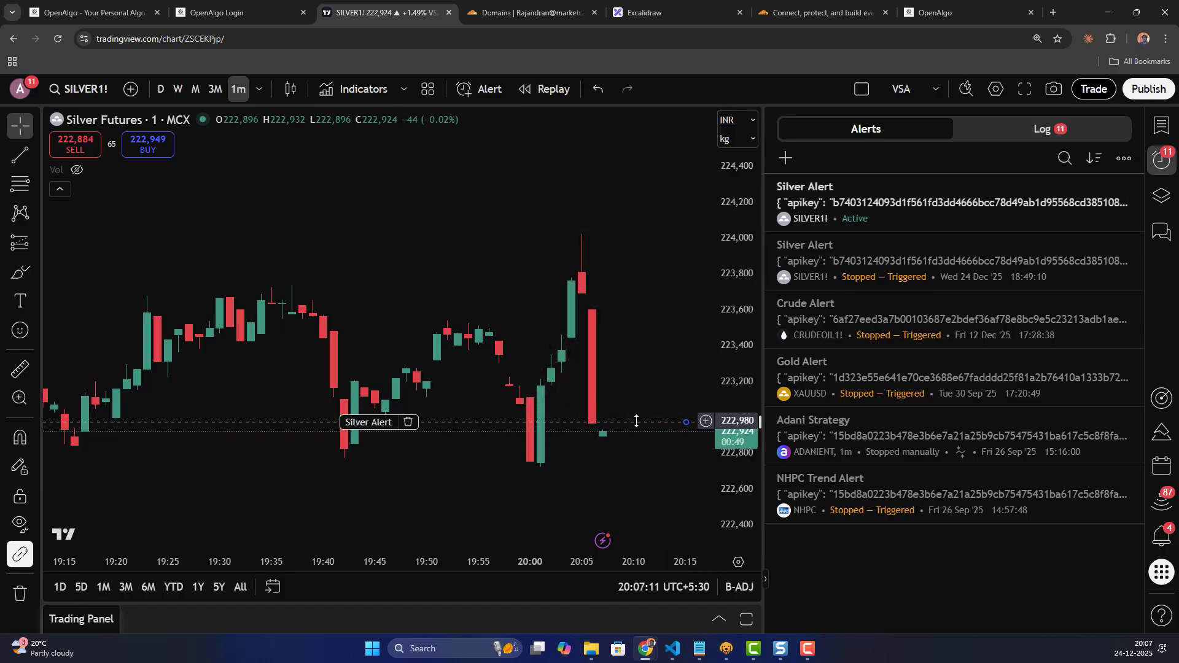
{"action": "left_click_drag", "start_coordinate": [633, 424], "coordinate": [635, 441]}
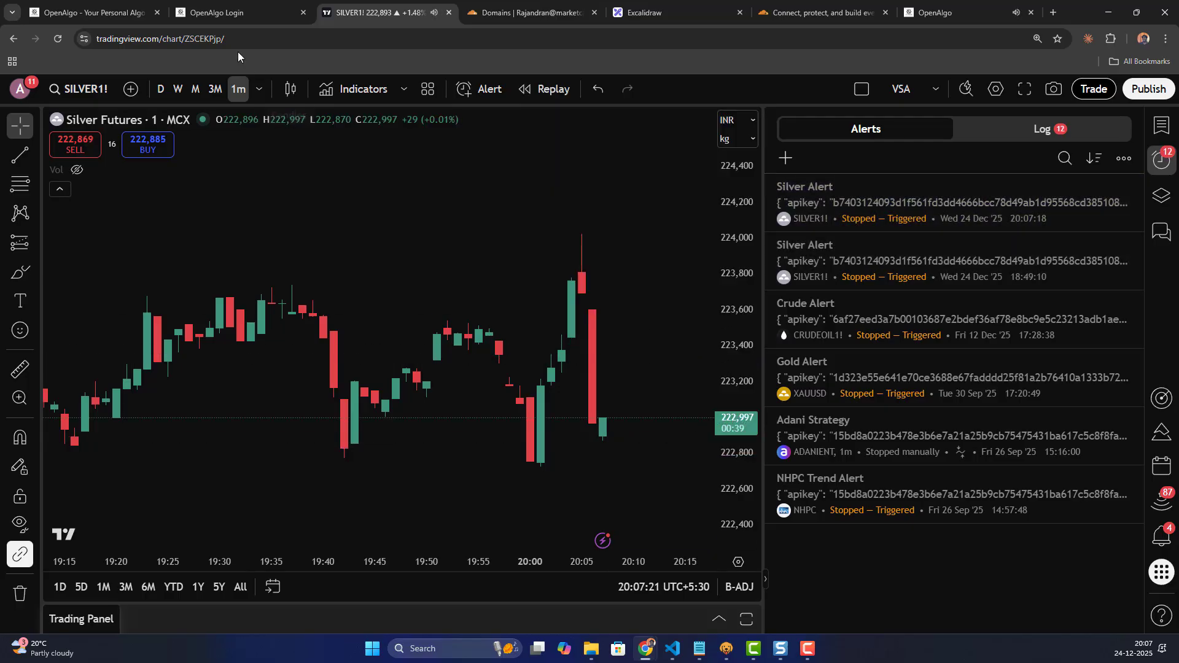
- Check the completed MCX BUY of 10 SILVER05MAR26FUT in the Orderbook, then open Logs
{"action": "left_click", "coordinate": [956, 13]}
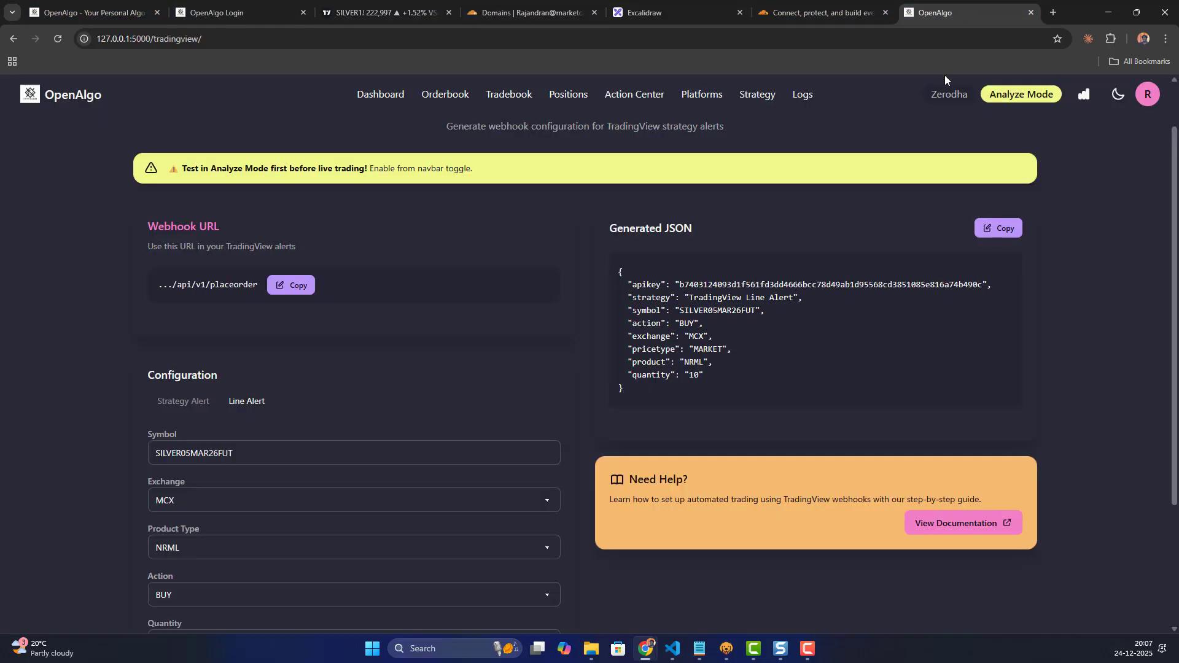
{"action": "left_click", "coordinate": [430, 95]}
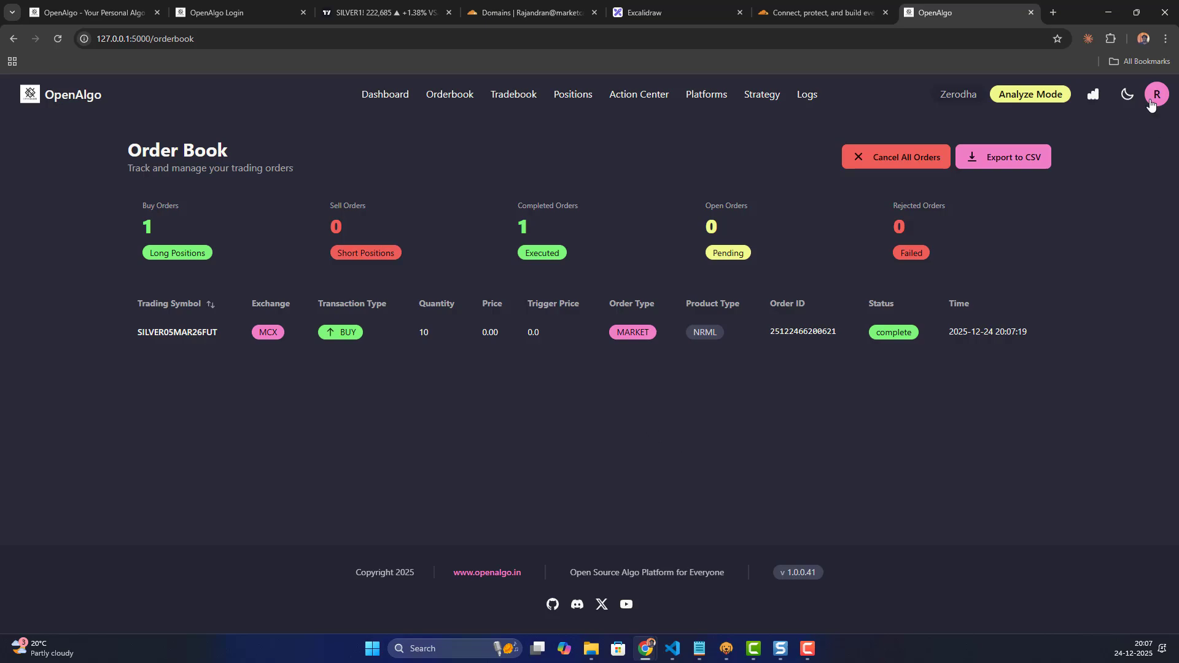
{"action": "left_click", "coordinate": [809, 95]}
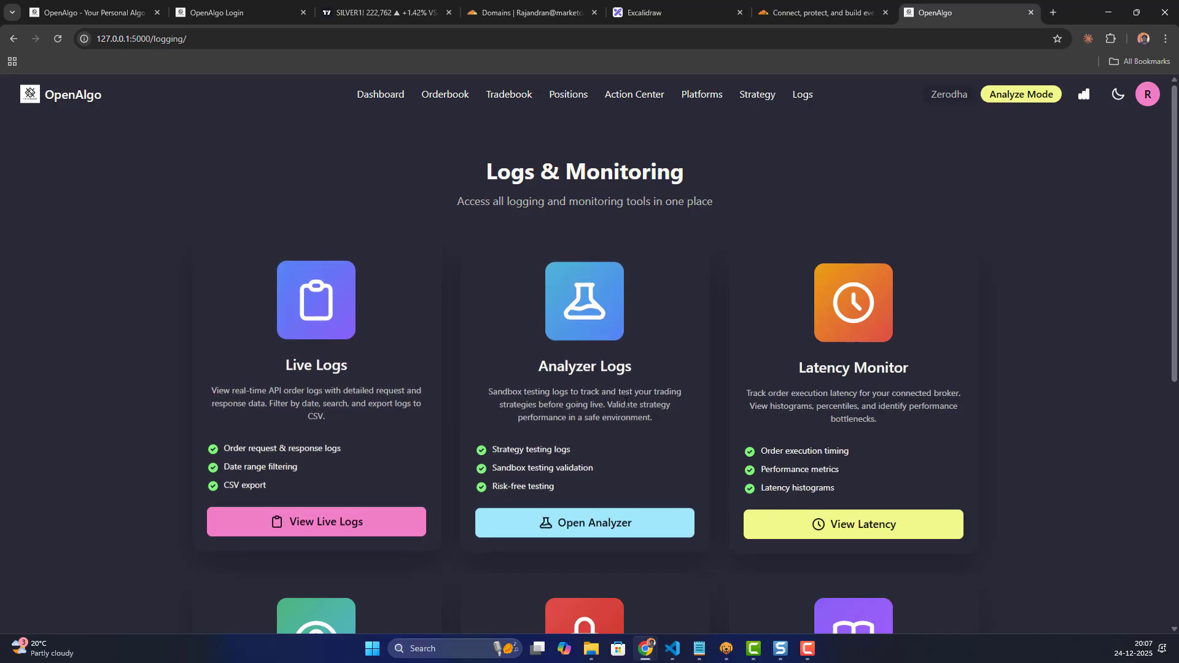
- Find the SILVER05MAR26FUT order's 222.35ms SUCCESS entry in the Order Latency Monitor
{"action": "left_click", "coordinate": [573, 521]}
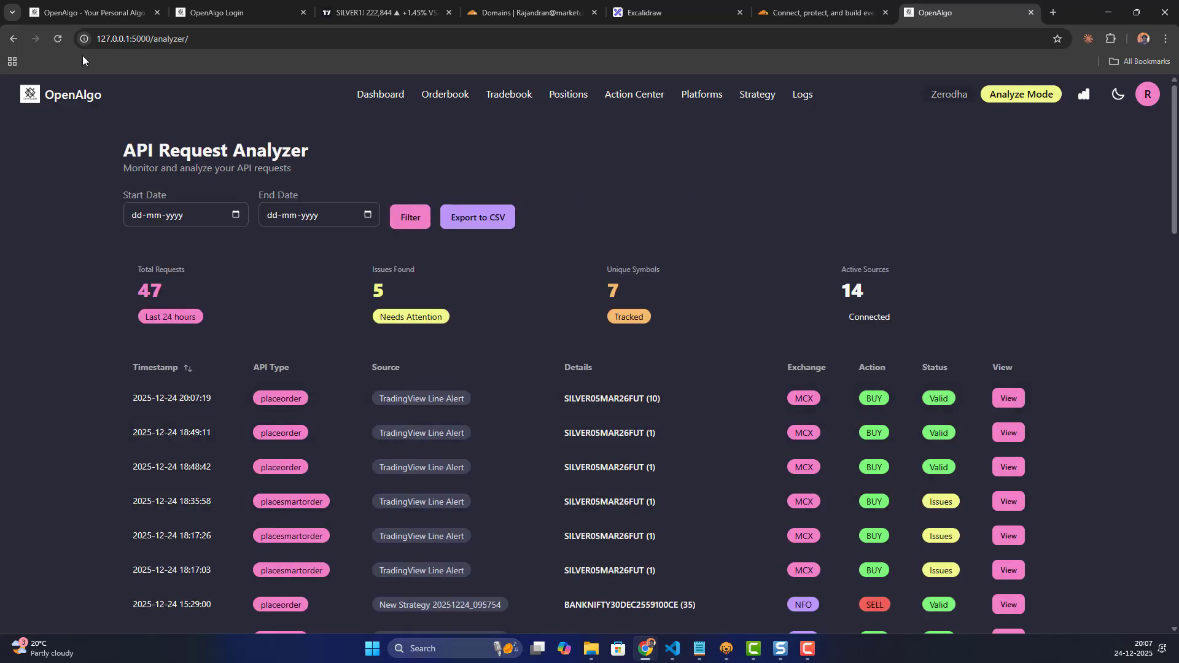
{"action": "left_click", "coordinate": [13, 39]}
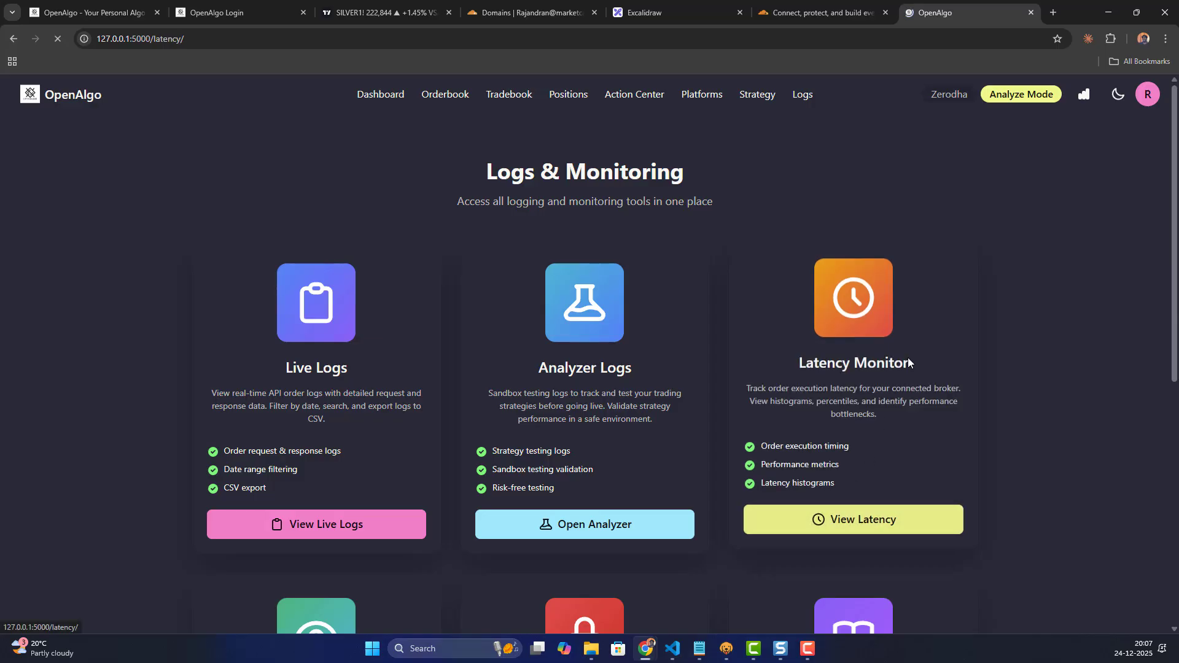
{"action": "left_click", "coordinate": [852, 524]}
{"action": "scroll", "coordinate": [519, 346], "scroll_direction": "down", "scroll_amount": 3}
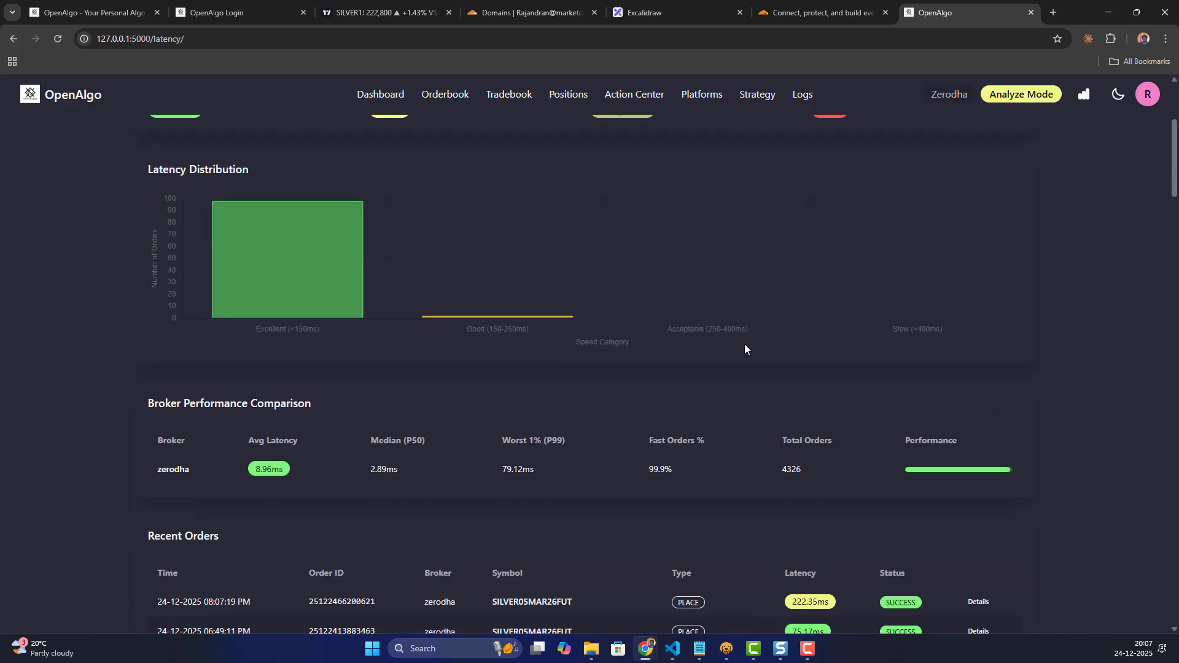
{"action": "scroll", "coordinate": [744, 346], "scroll_direction": "down", "scroll_amount": 3}
{"action": "scroll", "coordinate": [760, 351], "scroll_direction": "up", "scroll_amount": 2}
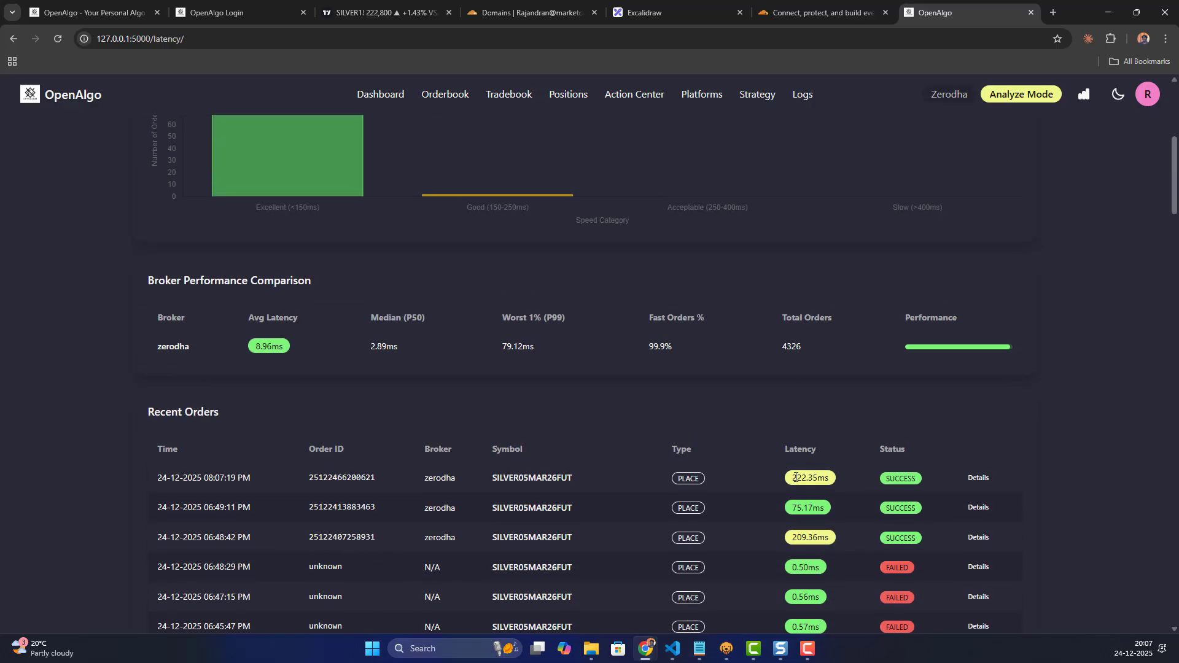
{"action": "left_click_drag", "start_coordinate": [791, 477], "coordinate": [829, 479]}
{"action": "double_click", "coordinate": [900, 477]}
{"action": "left_click", "coordinate": [1007, 453]}
{"action": "scroll", "coordinate": [1045, 394], "scroll_direction": "up", "scroll_amount": 1}
{"action": "scroll", "coordinate": [1045, 394], "scroll_direction": "up", "scroll_amount": 2}
{"action": "scroll", "coordinate": [1046, 396], "scroll_direction": "up", "scroll_amount": 1}
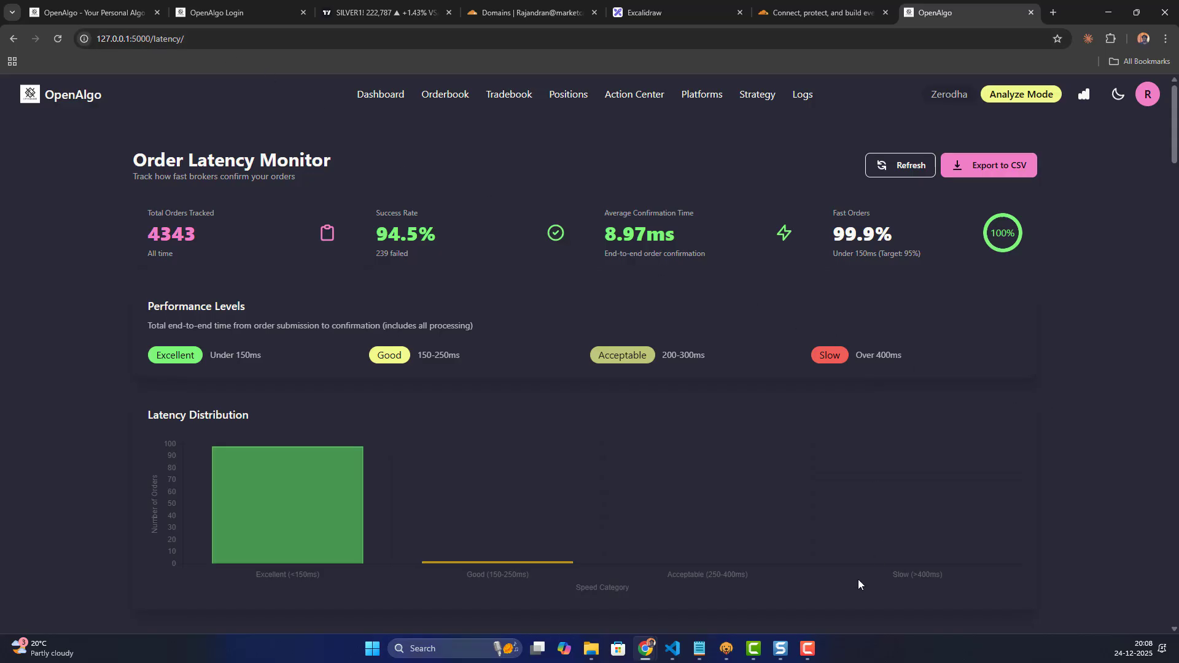
- Open the .cloudflared README.md and select the temporary-tunnel command on line 34
{"action": "left_click", "coordinate": [673, 649]}
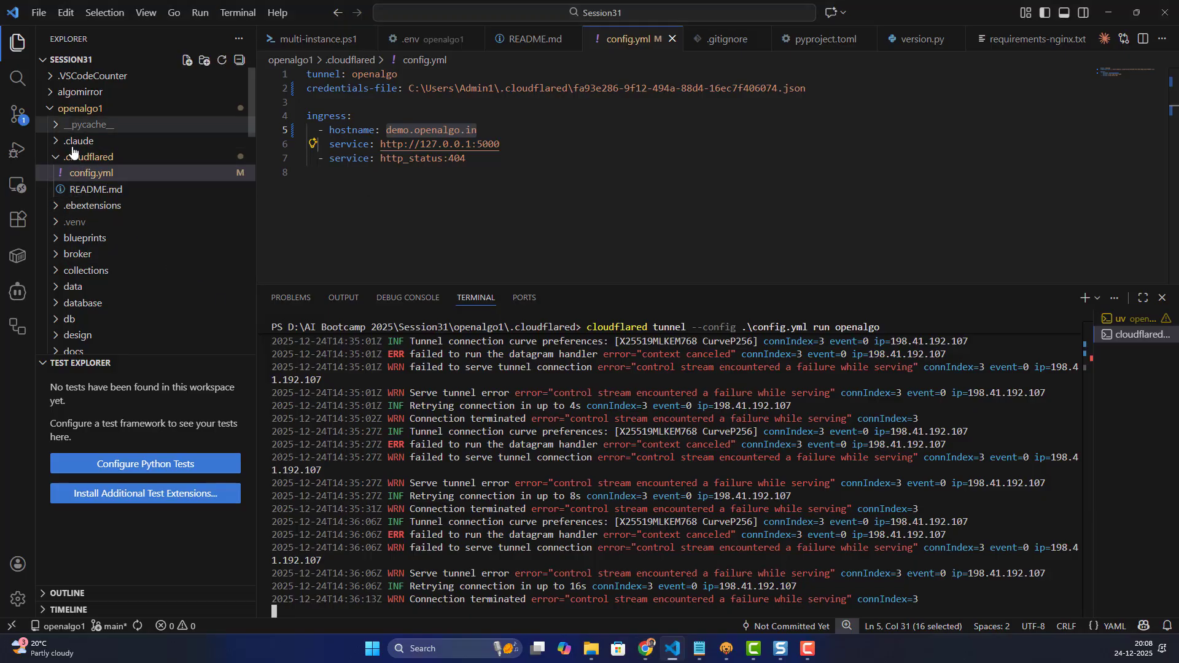
{"action": "left_click", "coordinate": [88, 189]}
{"action": "scroll", "coordinate": [497, 176], "scroll_direction": "up", "scroll_amount": 3}
{"action": "scroll", "coordinate": [497, 175], "scroll_direction": "up", "scroll_amount": 2}
{"action": "scroll", "coordinate": [496, 175], "scroll_direction": "up", "scroll_amount": 5}
{"action": "scroll", "coordinate": [497, 175], "scroll_direction": "up", "scroll_amount": 5}
{"action": "scroll", "coordinate": [497, 176], "scroll_direction": "up", "scroll_amount": 2}
{"action": "scroll", "coordinate": [497, 175], "scroll_direction": "up", "scroll_amount": 3}
{"action": "scroll", "coordinate": [497, 177], "scroll_direction": "up", "scroll_amount": 1}
{"action": "scroll", "coordinate": [496, 177], "scroll_direction": "down", "scroll_amount": 1}
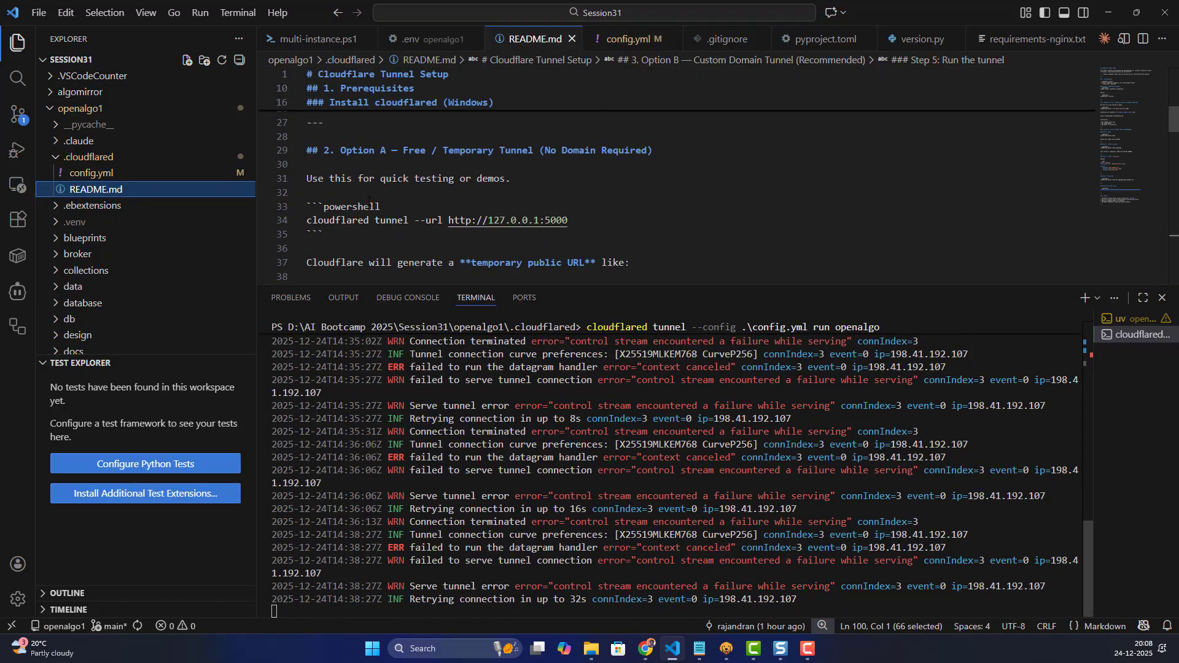
{"action": "left_click_drag", "start_coordinate": [568, 220], "coordinate": [307, 220]}
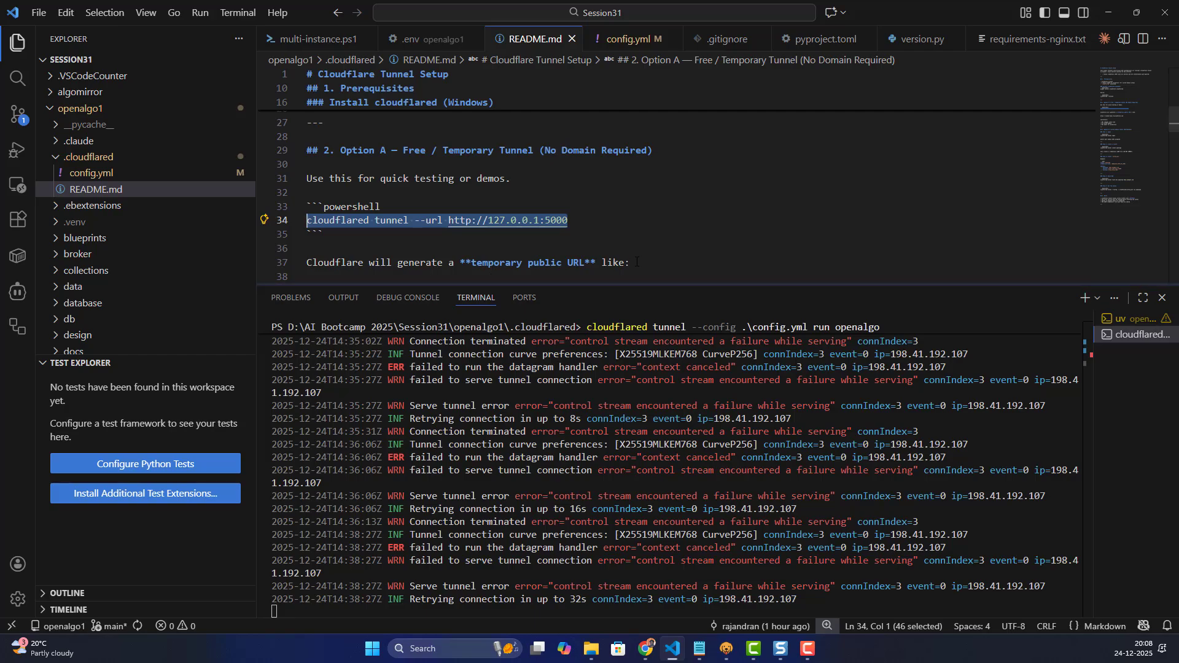
- Alt+Tab back to Chrome's OpenAlgo Order Latency Monitor page
{"action": "key", "text": "alt+Tab"}
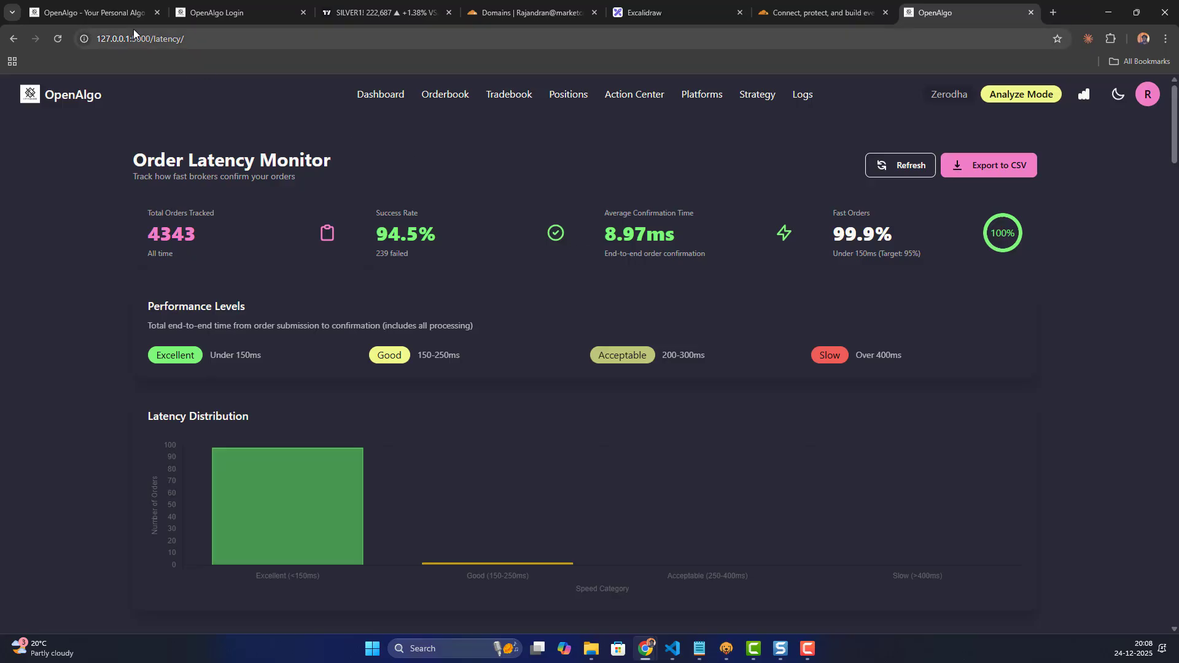